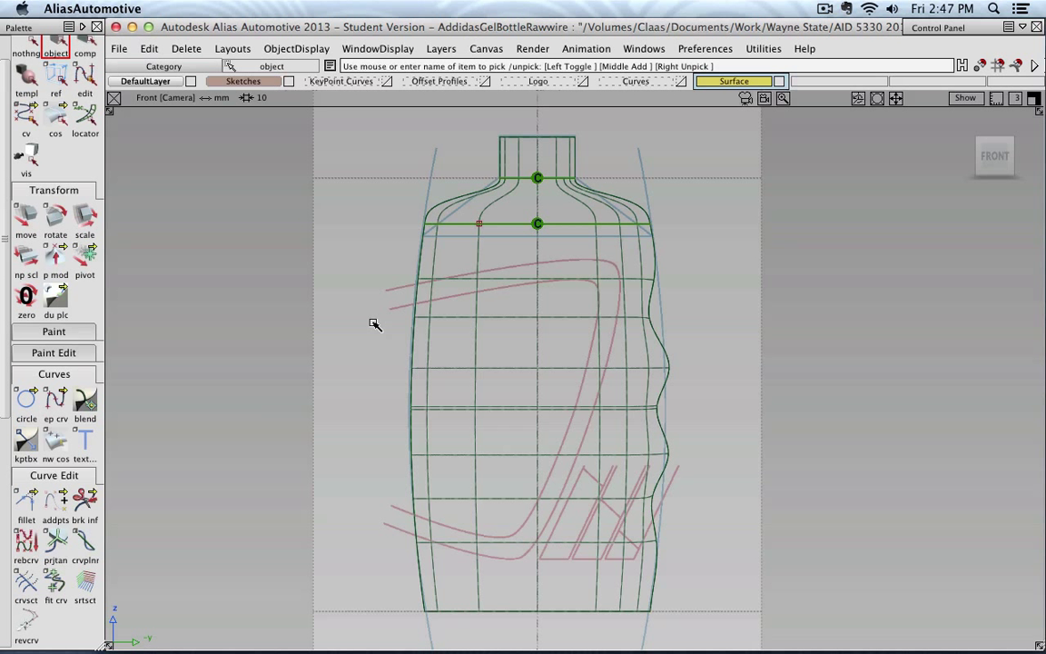
# - Display the KeyPoint Curves layer and pick the upper, side and lower outer profile curves to examine their open corners
pyautogui.click(345, 80)
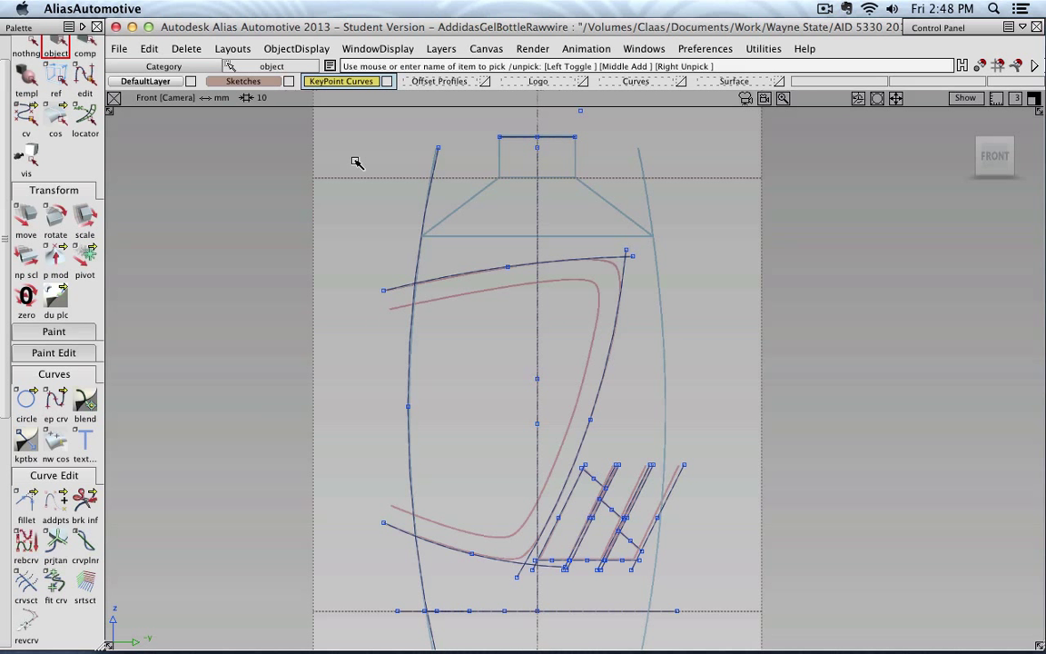
pyautogui.click(570, 259)
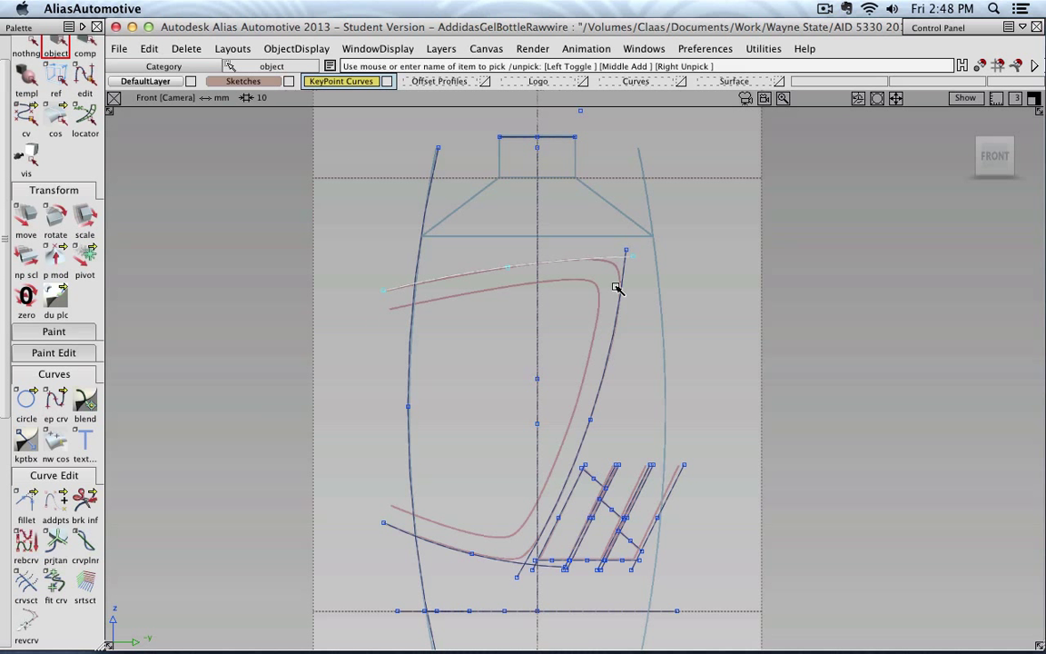
pyautogui.click(616, 288)
pyautogui.click(493, 563)
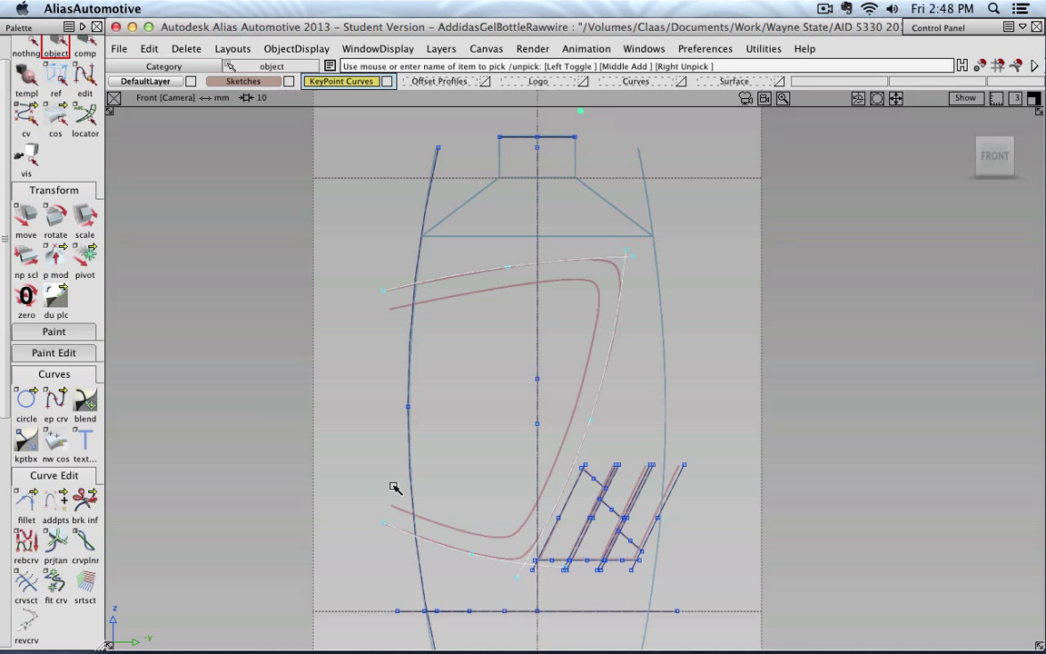
# - Display the Offset Profiles layer and pick the outer profile's segments and corner fillets to examine how they connect
pyautogui.click(440, 81)
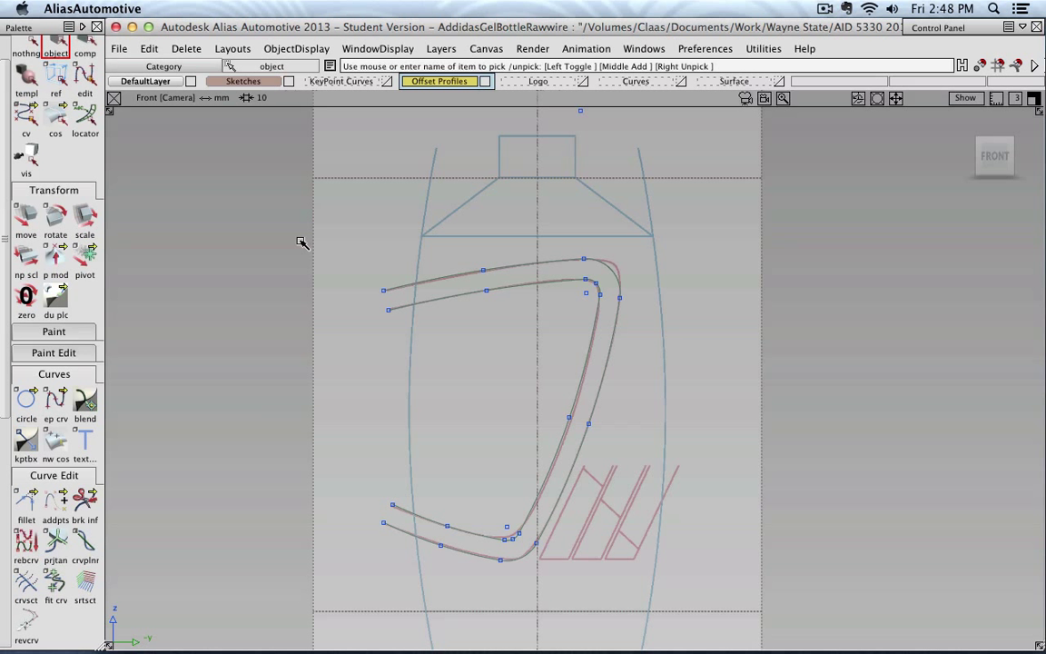
pyautogui.click(560, 262)
pyautogui.click(615, 327)
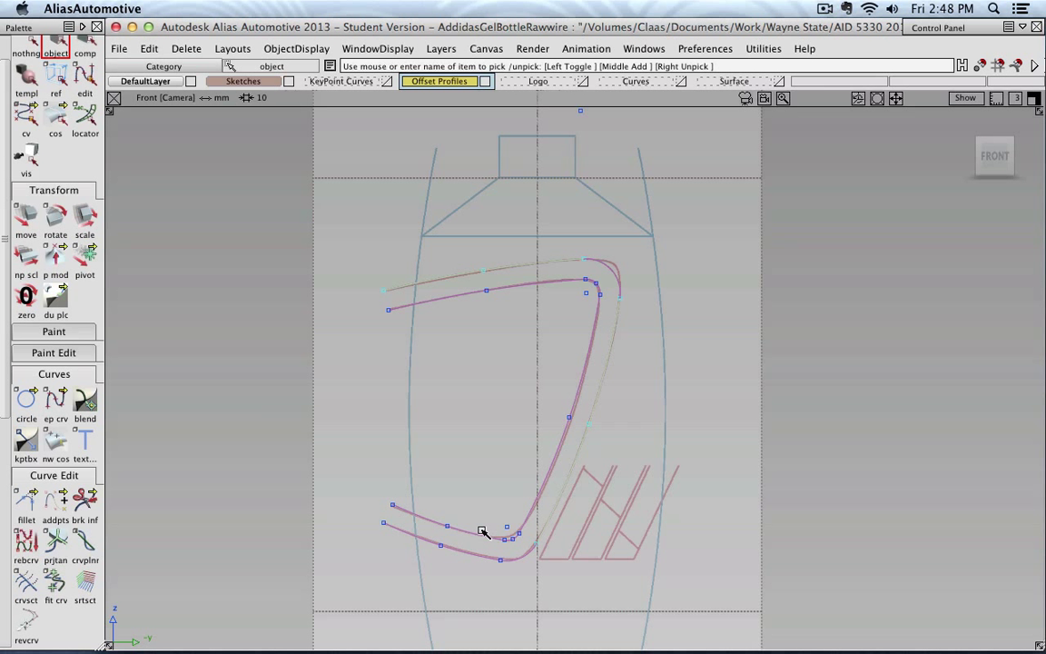
pyautogui.click(460, 550)
pyautogui.click(526, 554)
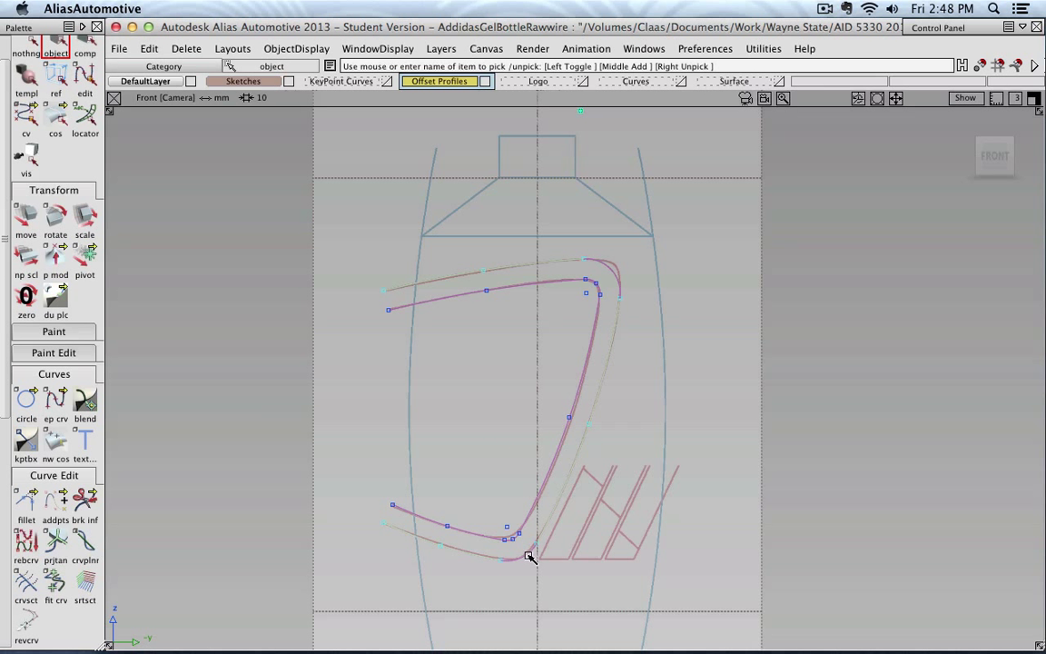
pyautogui.click(607, 268)
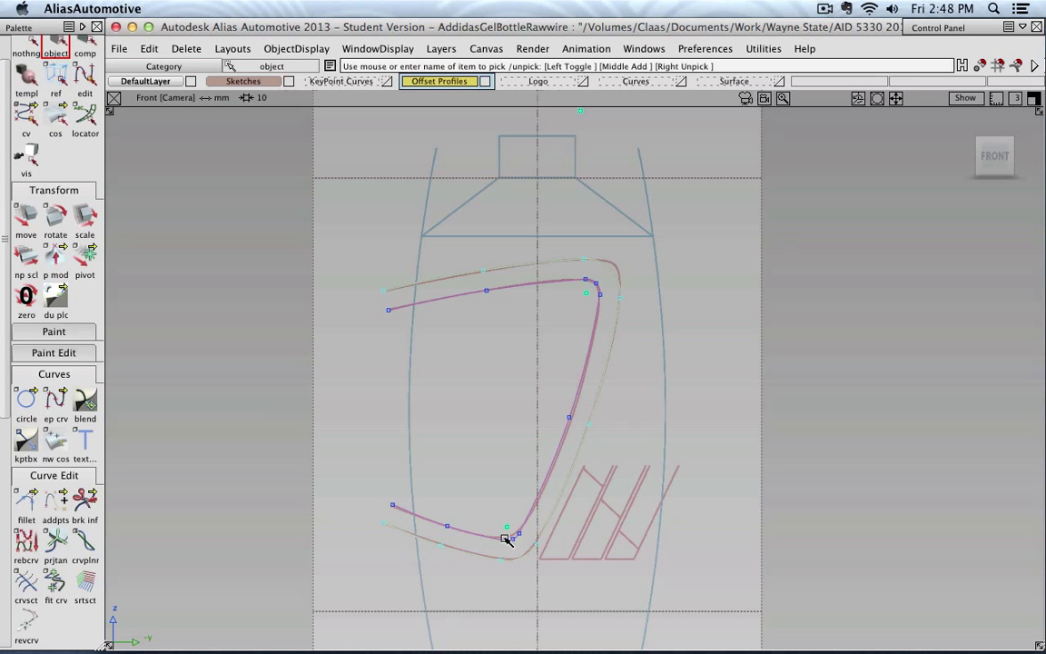
# - On the KeyPoint Curves layer, fillet the outer profile's upper corner, trying radii 2 and 5 before settling on 8
pyautogui.click(343, 81)
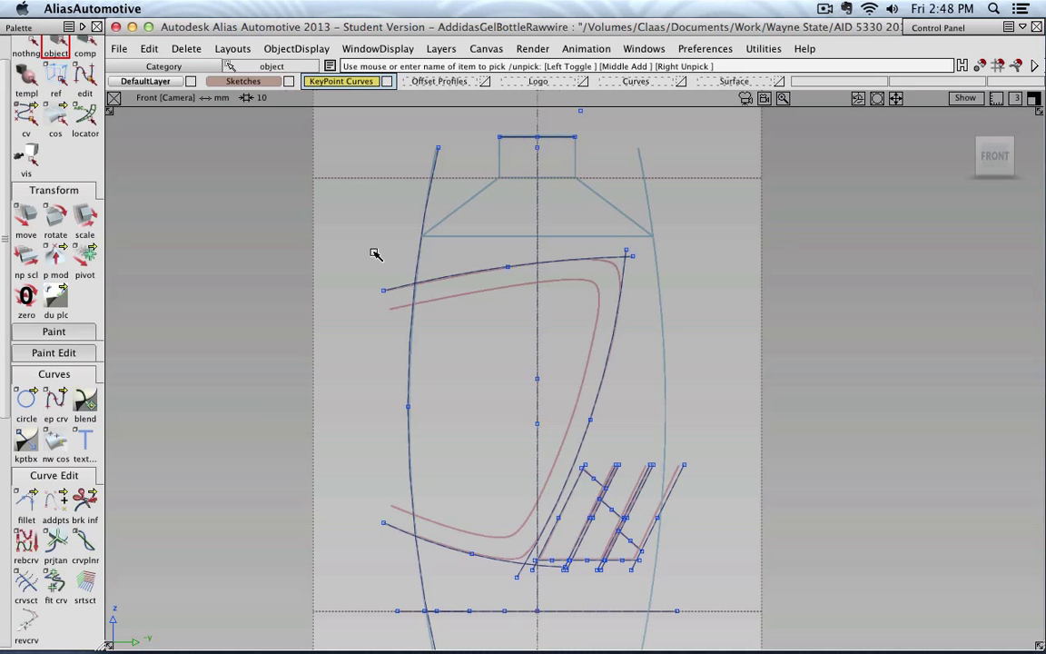
pyautogui.click(25, 508)
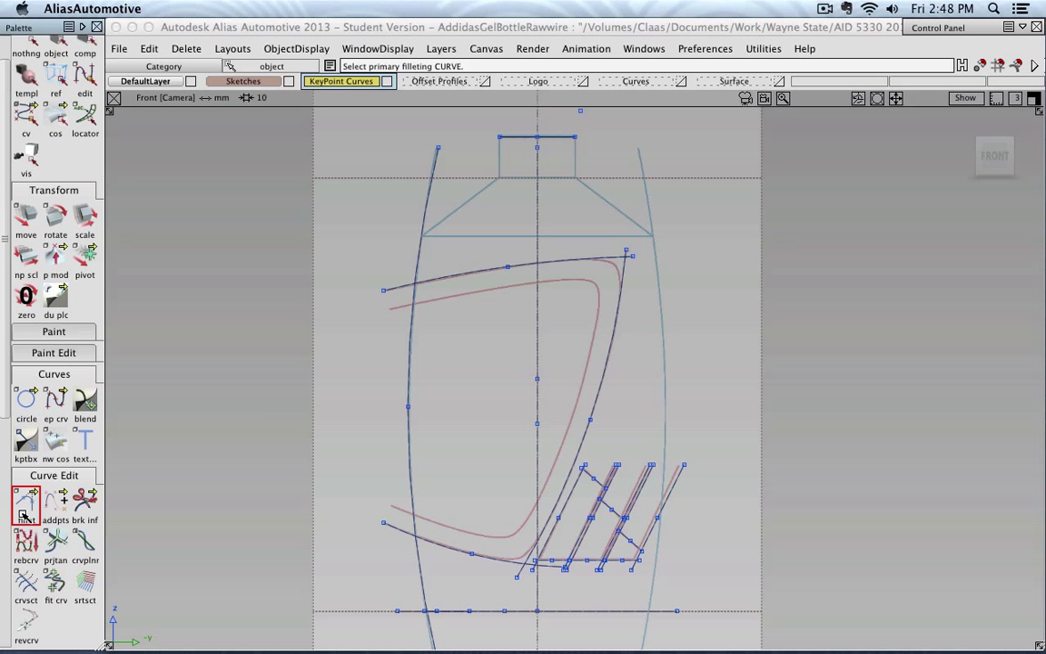
pyautogui.click(598, 263)
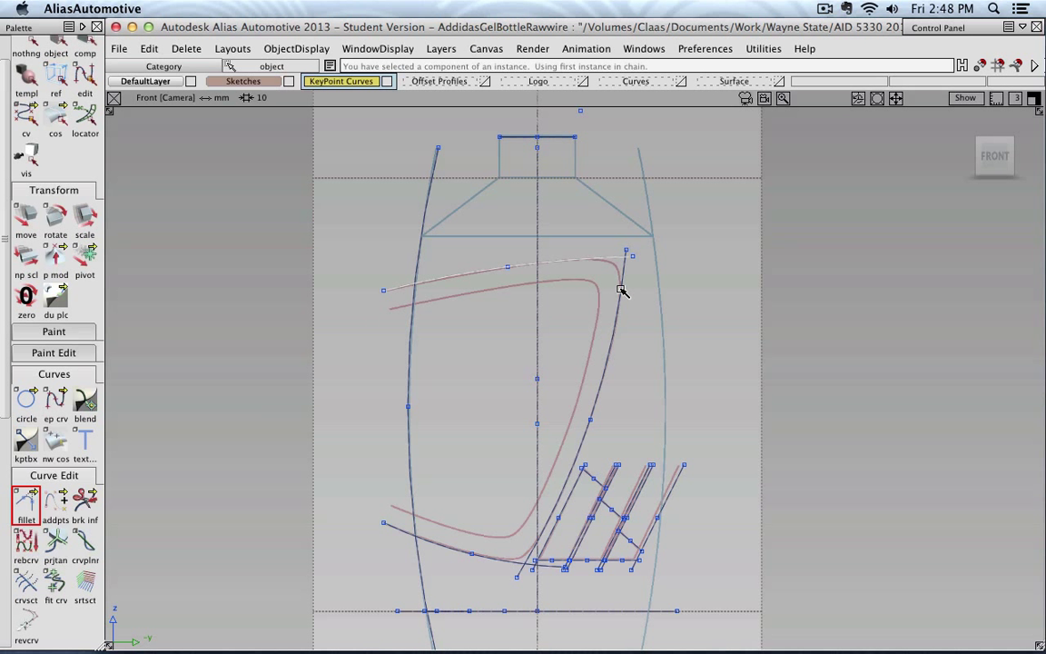
pyautogui.click(620, 290)
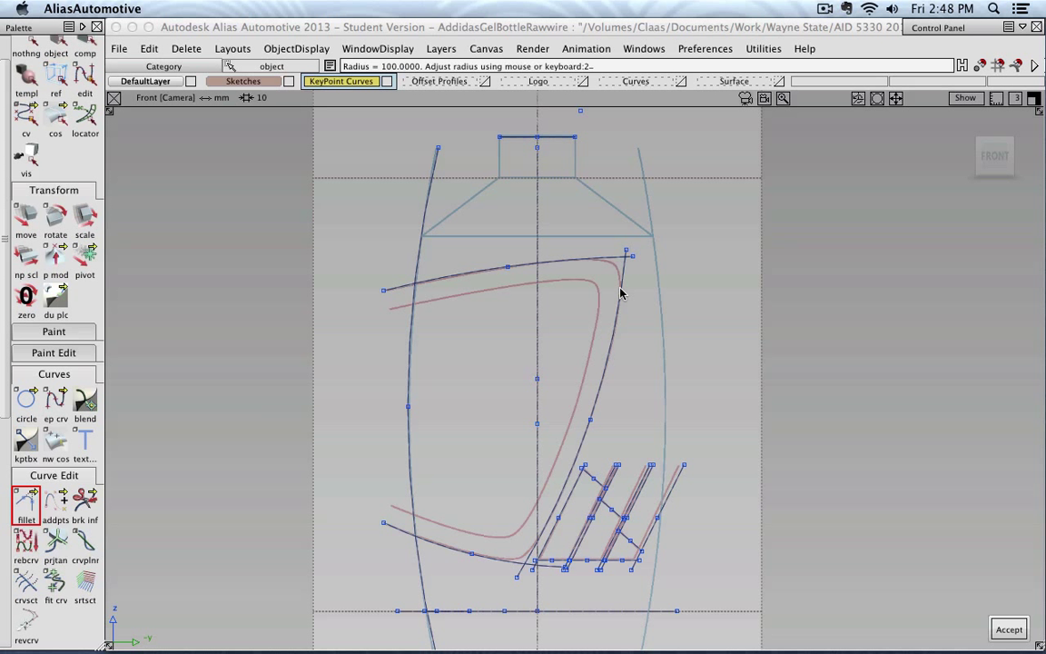
pyautogui.write('2')
pyautogui.press('Return')
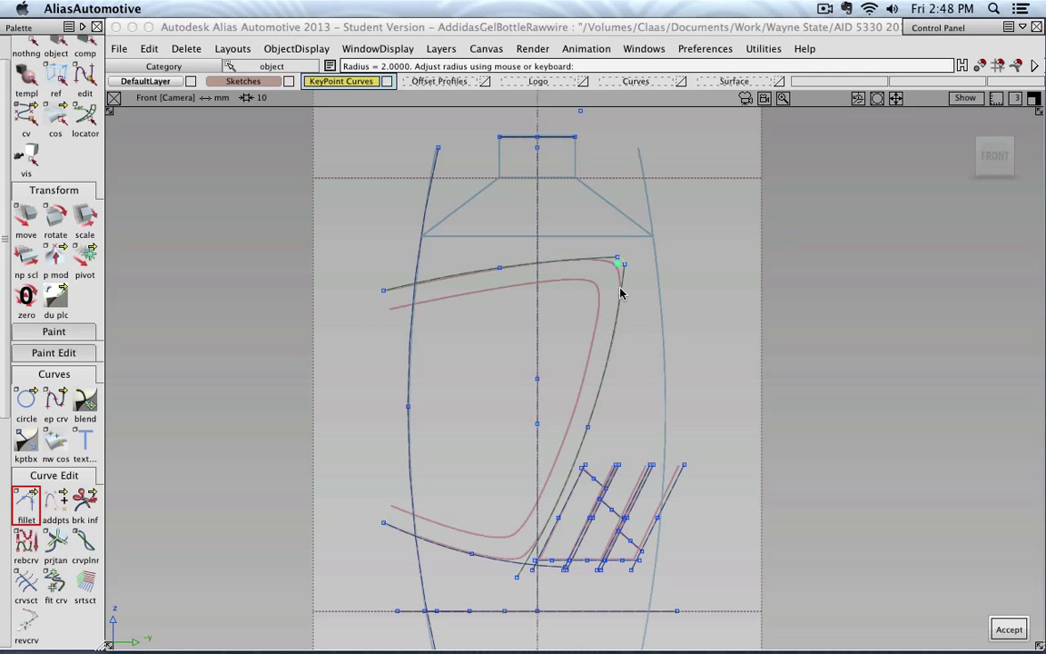
pyautogui.write('5')
pyautogui.press('Return')
pyautogui.write('8')
pyautogui.press('Return')
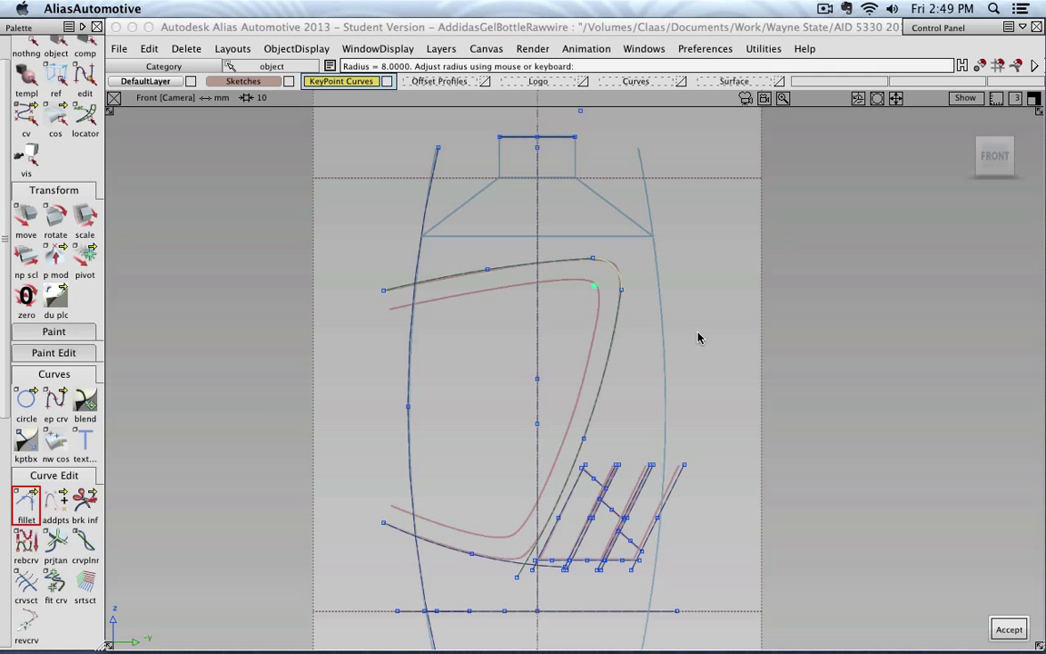
pyautogui.click(1008, 628)
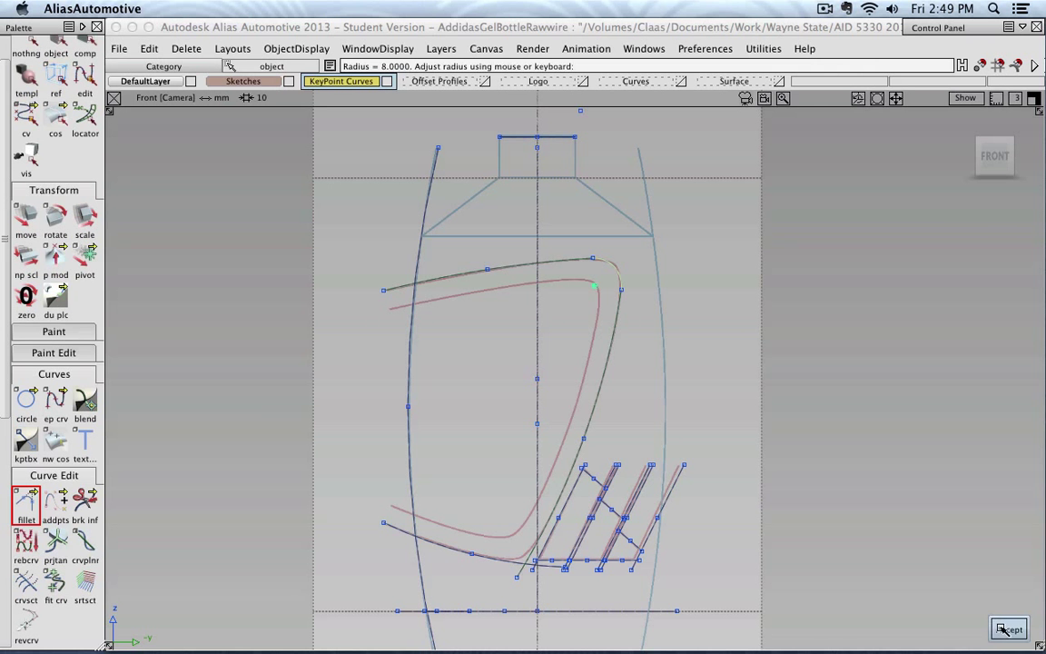
# - Fillet the lower corner between the outer profile's side and lower curves with a radius of 8
pyautogui.scroll(3, 563, 588)
pyautogui.keyDown('alt'); pyautogui.keyDown('shift'); pyautogui.moveTo(564, 592); pyautogui.dragTo(579, 409, button='middle'); pyautogui.keyUp('shift'); pyautogui.keyUp('alt')
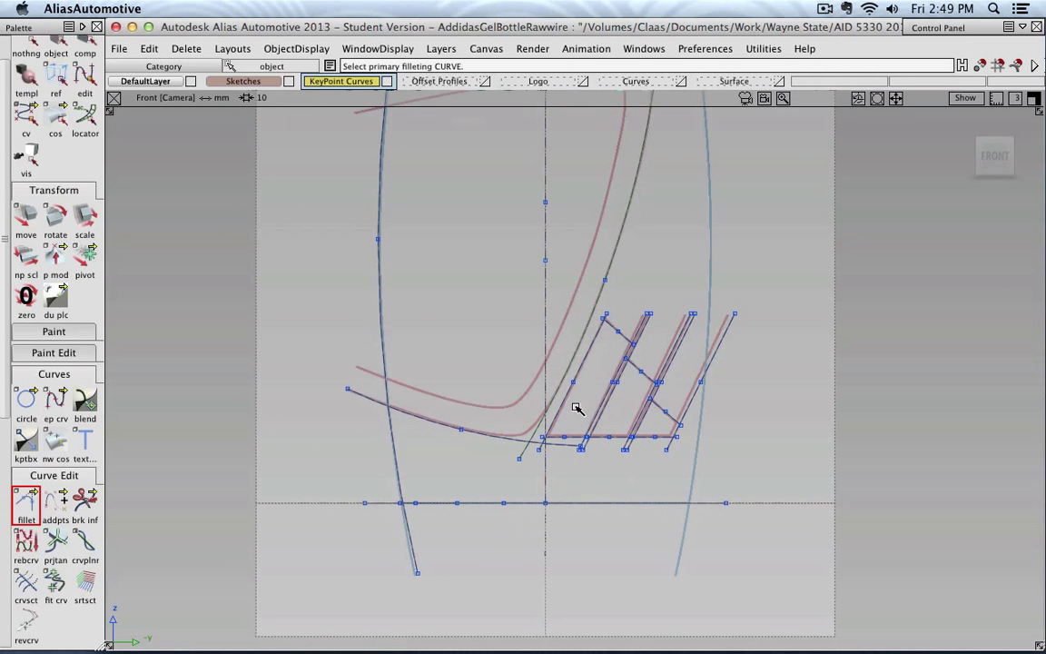
pyautogui.click(546, 411)
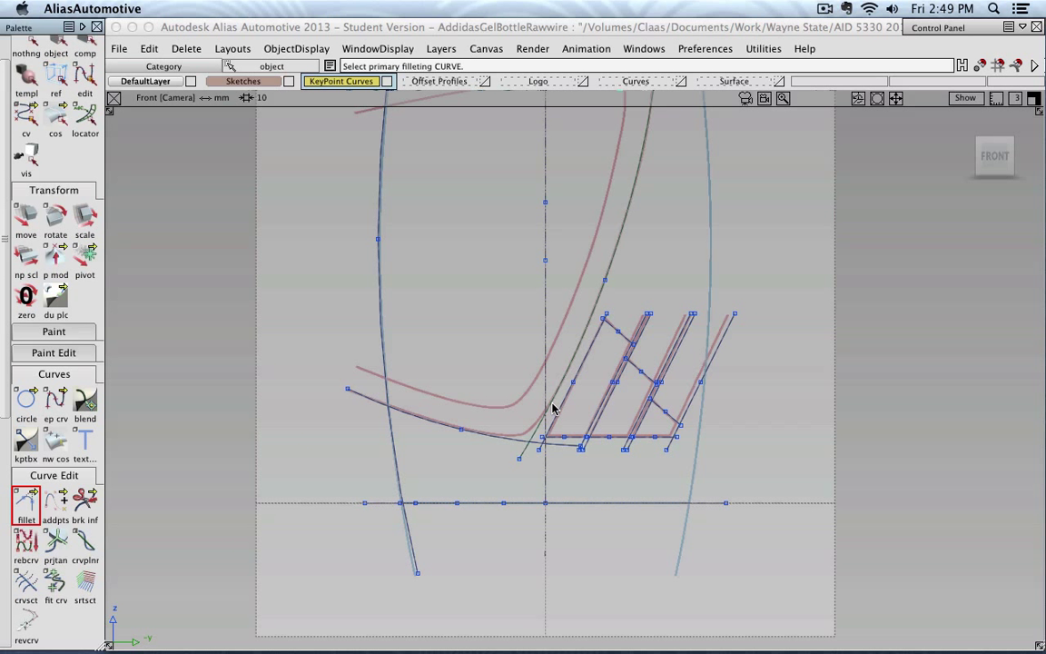
pyautogui.click(551, 403)
pyautogui.click(486, 433)
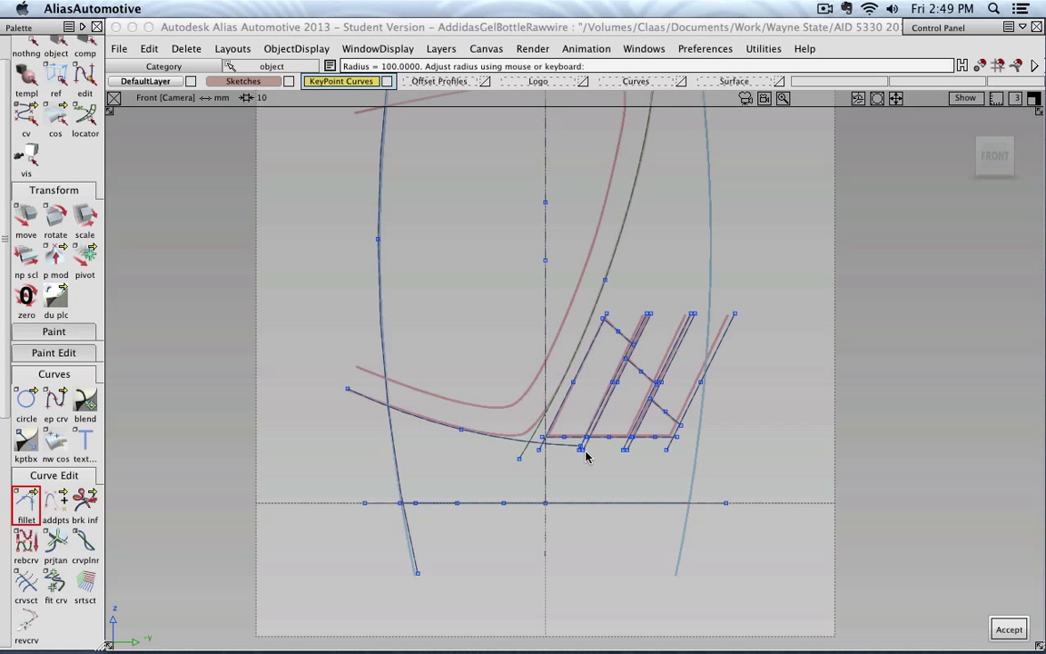
pyautogui.press('Return')
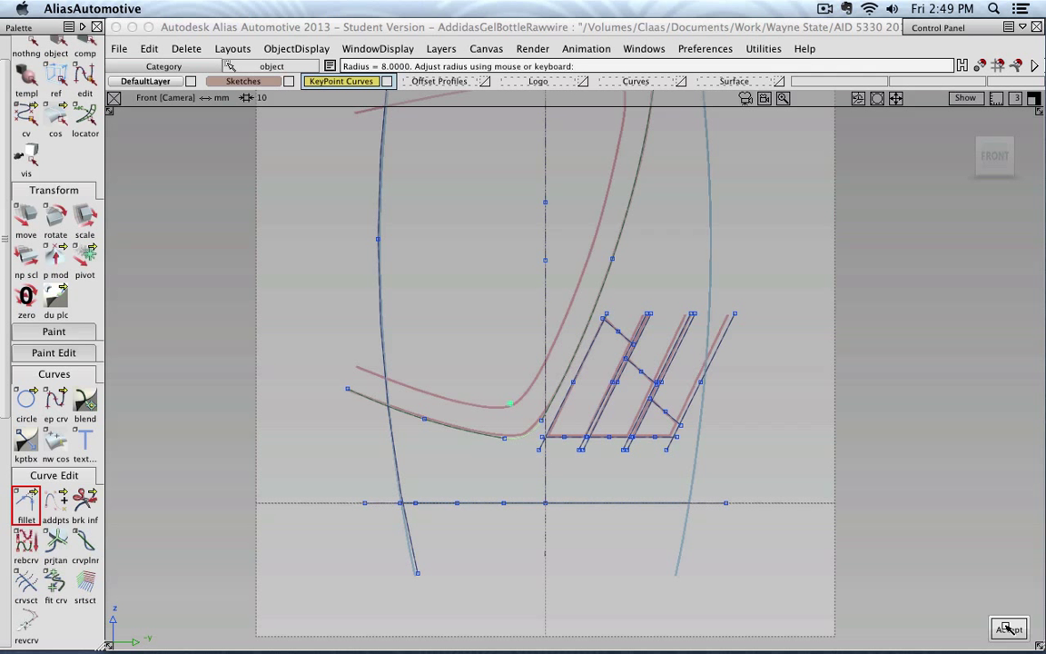
pyautogui.click(1006, 628)
# - Pick the whole filleted outer profile: the upper, side and lower curves plus both corner fillets
pyautogui.click(54, 48)
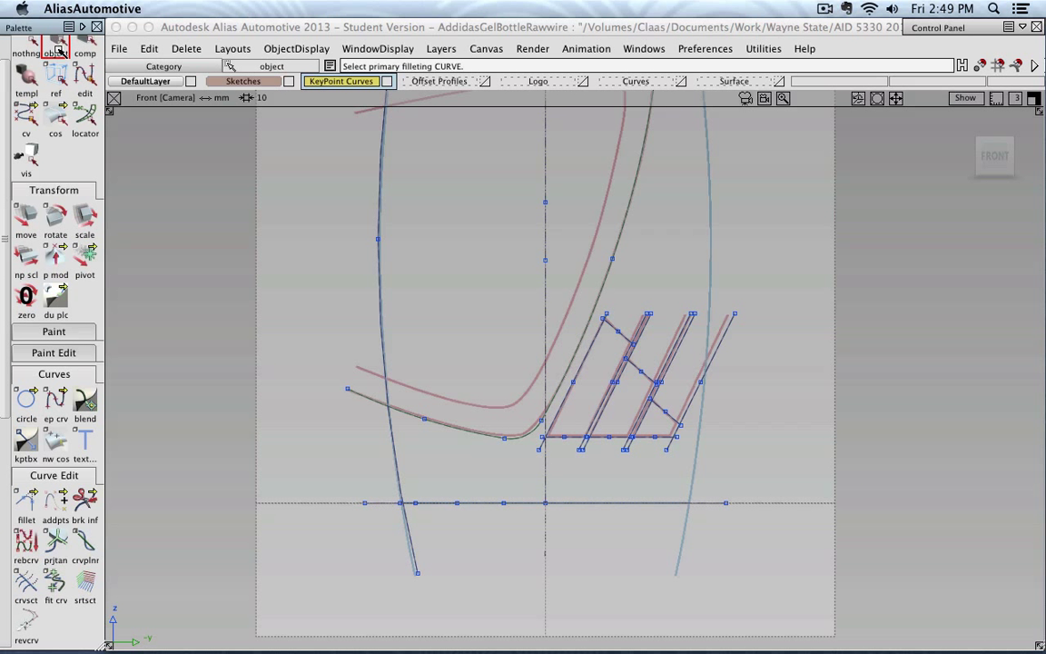
pyautogui.keyDown('alt'); pyautogui.keyDown('shift'); pyautogui.moveTo(472, 341); pyautogui.dragTo(352, 329, button='right'); pyautogui.keyUp('shift'); pyautogui.keyUp('alt')
pyautogui.keyDown('alt'); pyautogui.keyDown('shift'); pyautogui.moveTo(478, 353); pyautogui.dragTo(477, 364, button='middle'); pyautogui.keyUp('shift'); pyautogui.keyUp('alt')
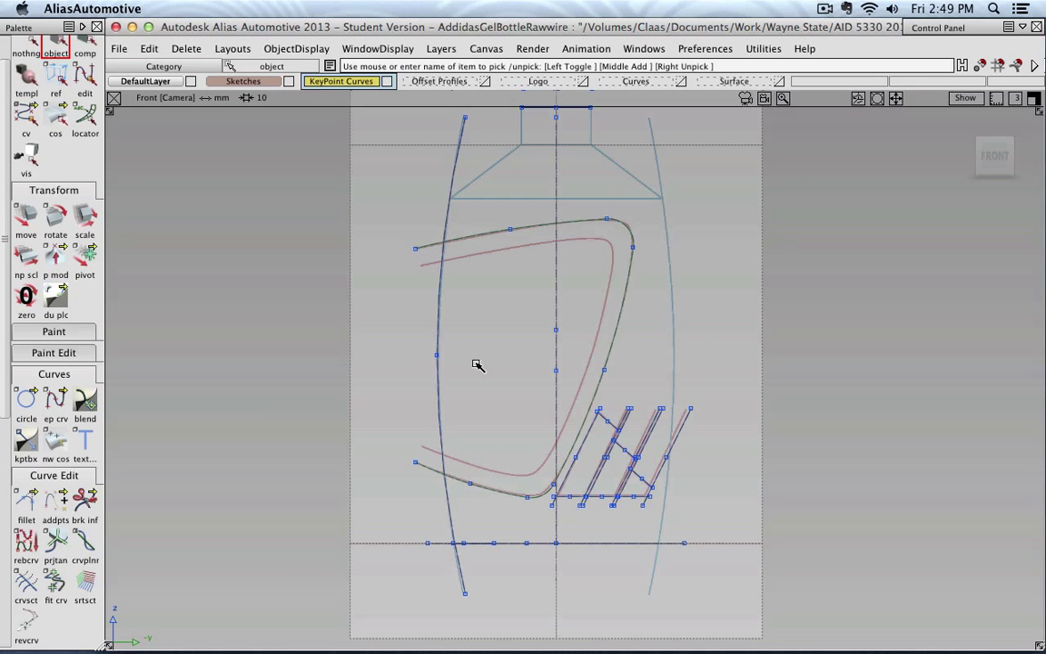
pyautogui.scroll(3, 477, 364)
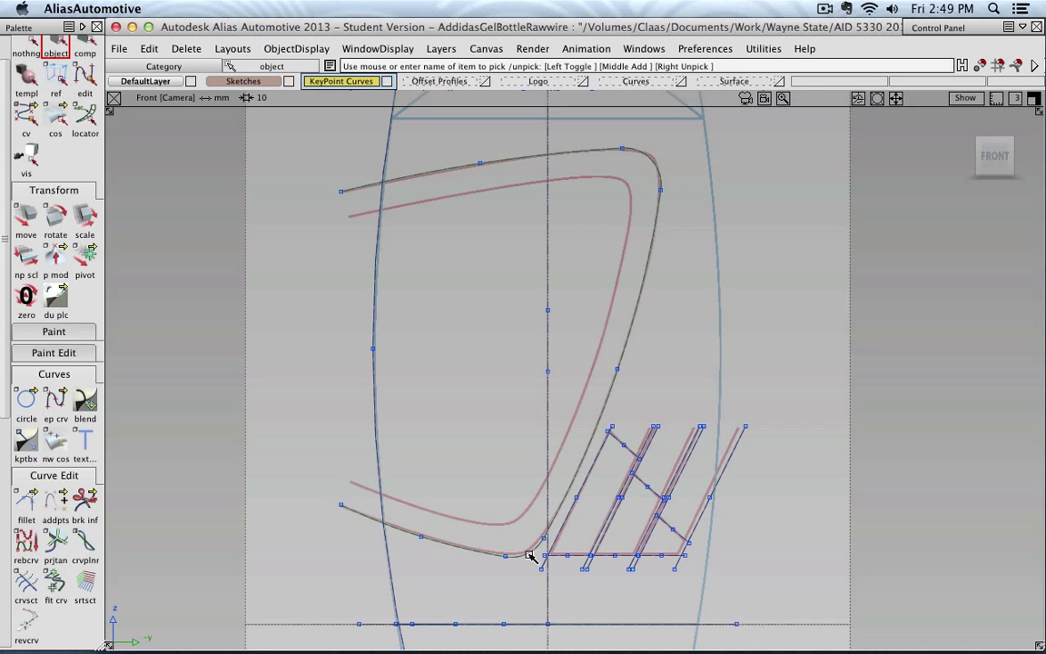
pyautogui.moveTo(528, 552); pyautogui.dragTo(549, 538)
pyautogui.click(21, 46)
pyautogui.click(572, 153)
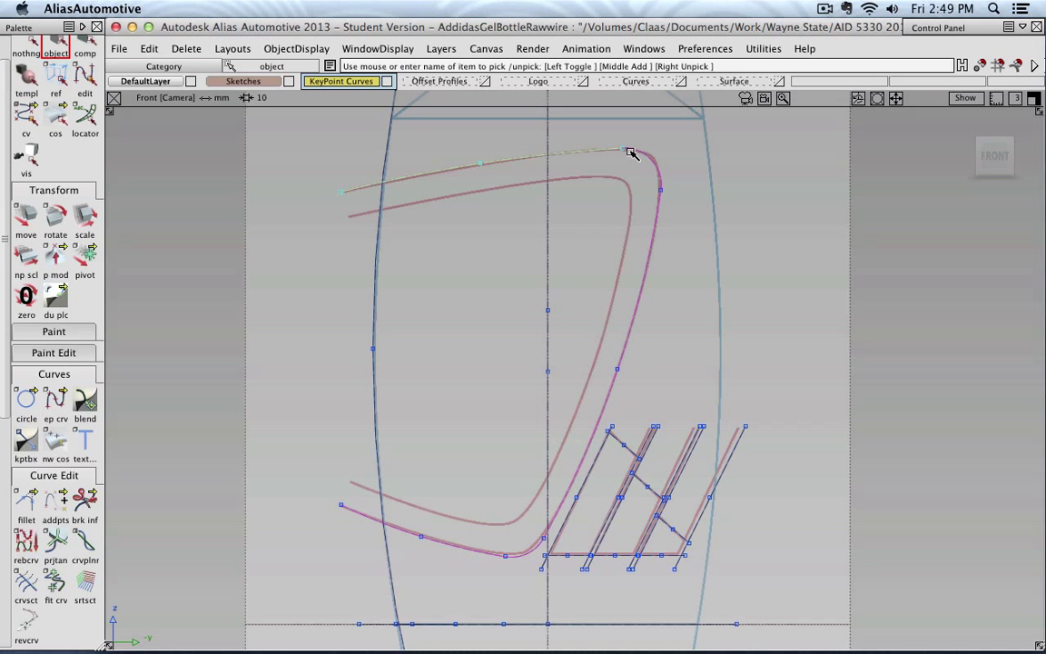
pyautogui.click(641, 153)
pyautogui.click(648, 238)
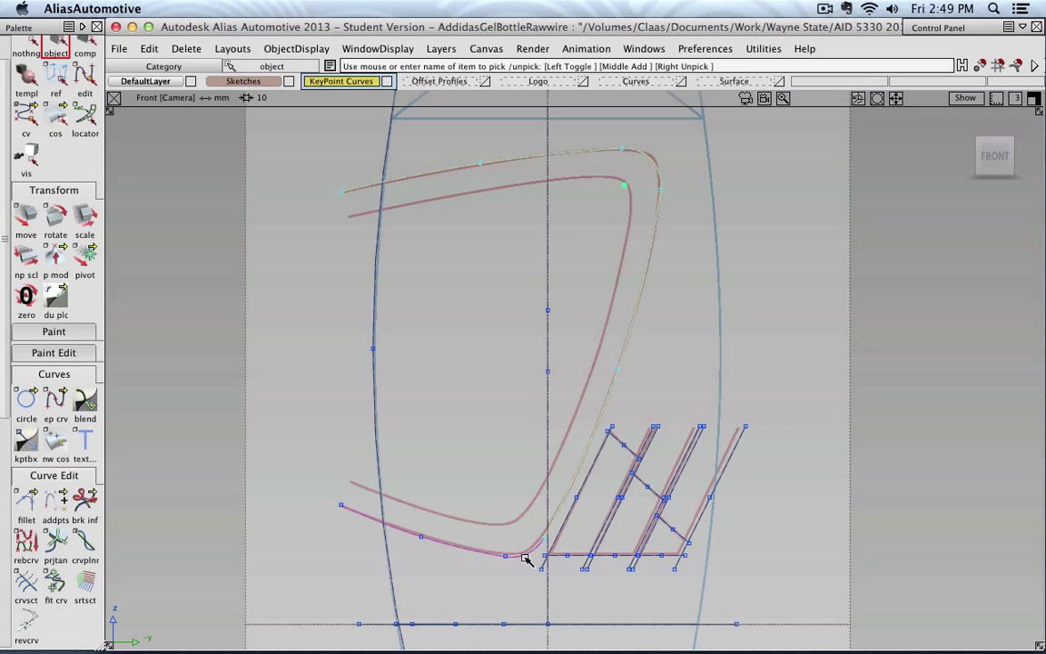
pyautogui.click(487, 559)
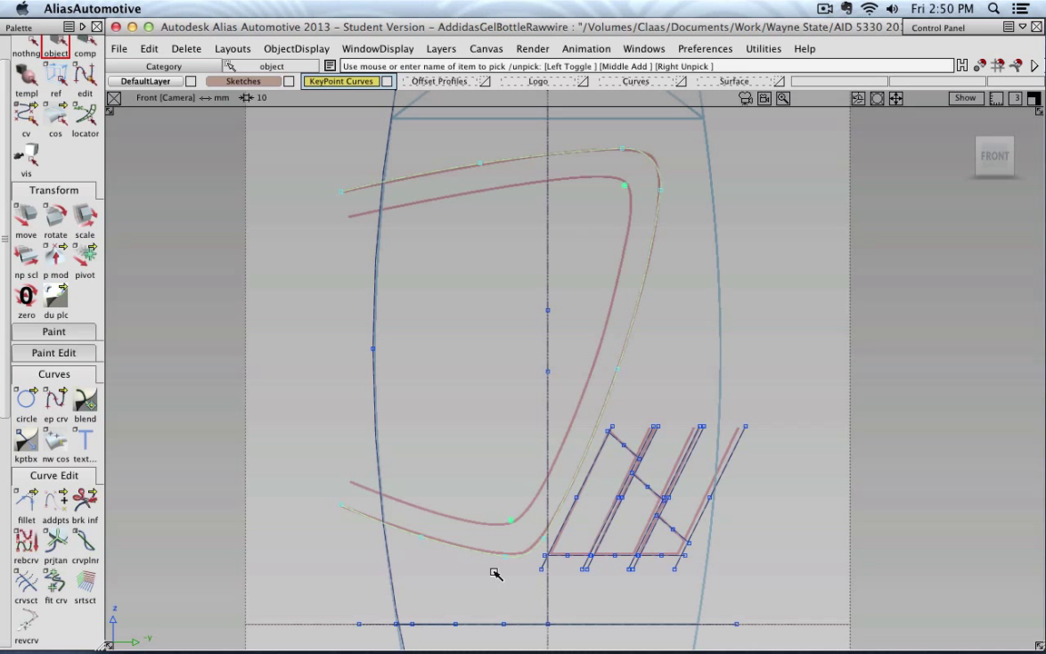
# - Offset the picked outer profile inward by about 5.09 mm to follow the inner sketch line
pyautogui.click(69, 474)
pyautogui.click(69, 375)
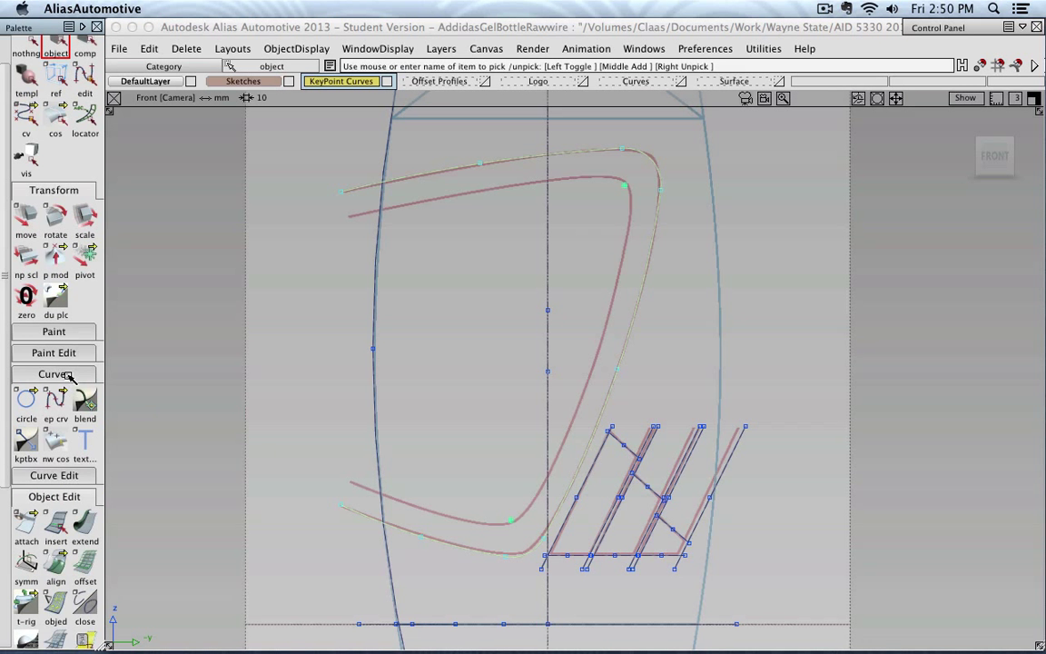
pyautogui.click(68, 374)
pyautogui.click(54, 417)
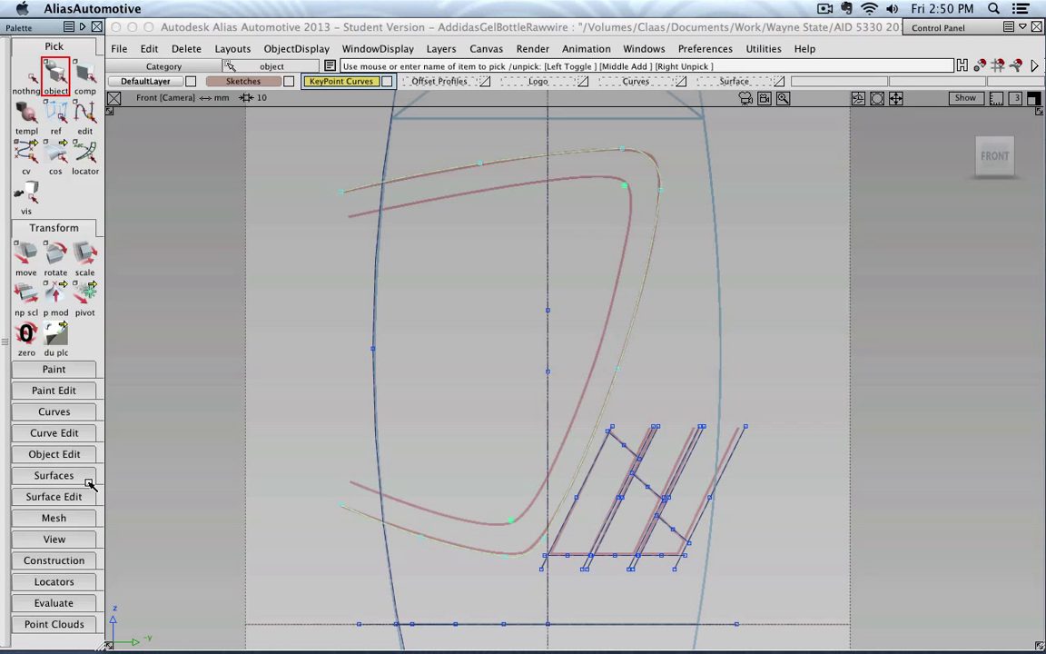
pyautogui.click(73, 453)
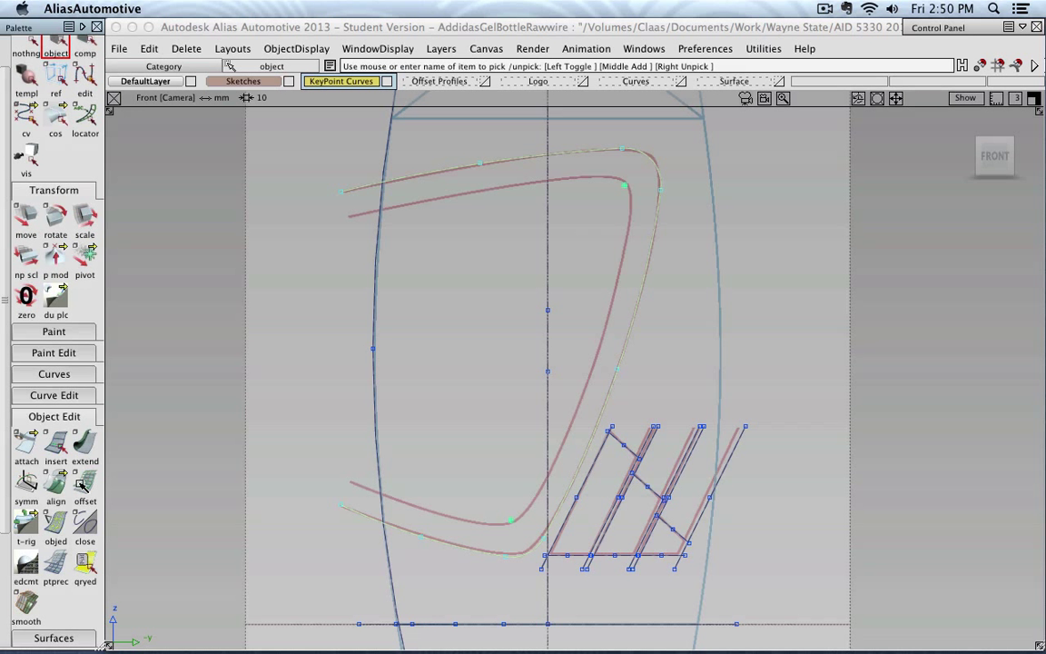
pyautogui.click(82, 489)
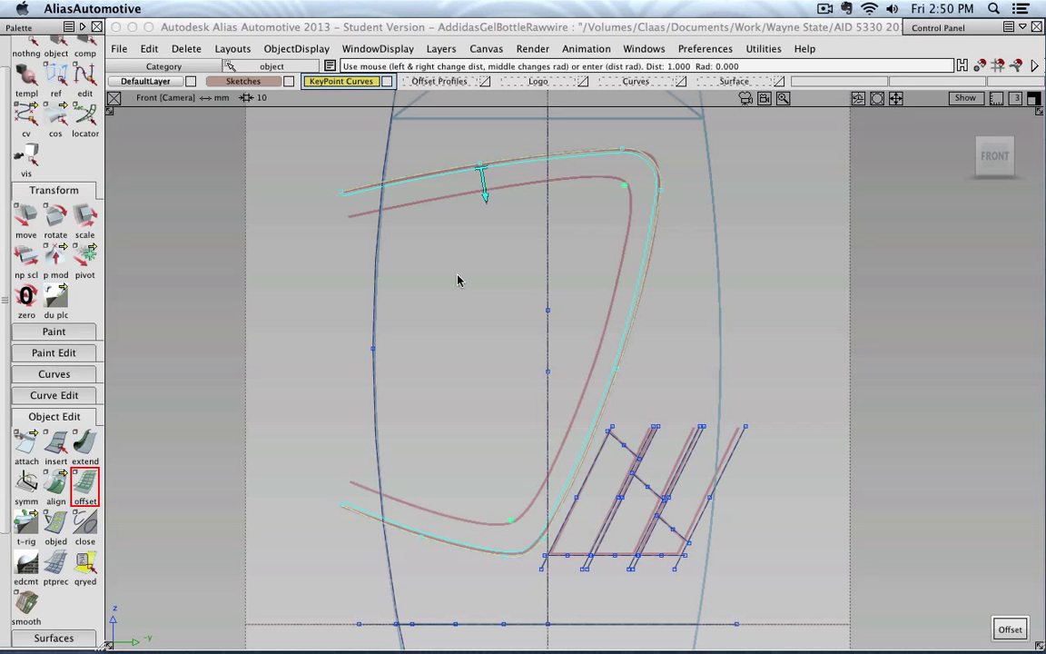
pyautogui.moveTo(350, 295); pyautogui.dragTo(365, 289)
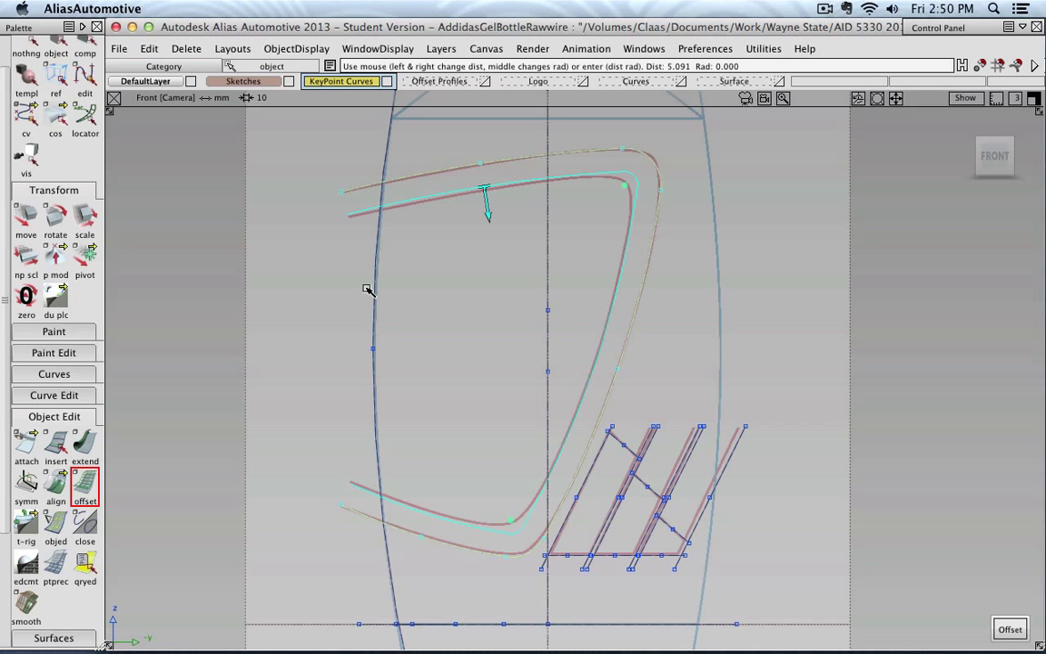
pyautogui.click(1009, 629)
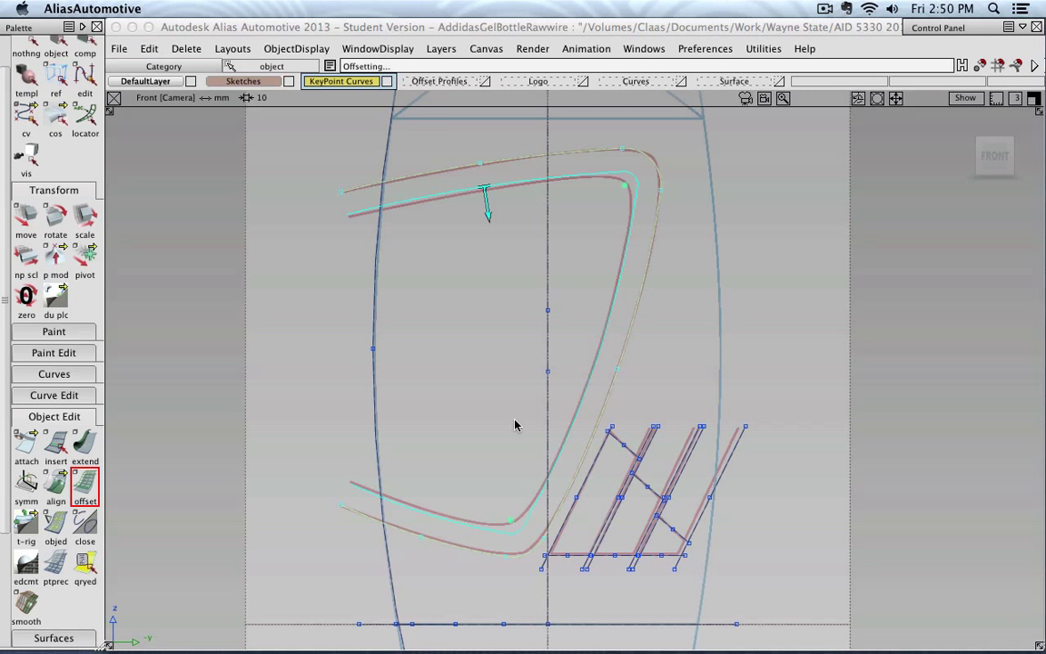
pyautogui.click(55, 46)
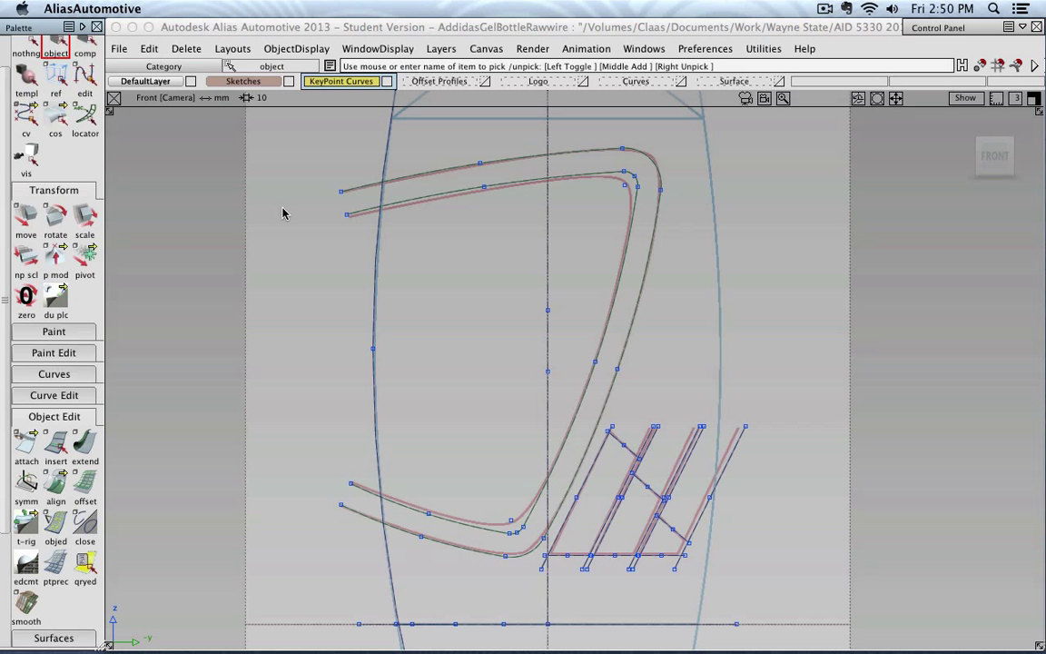
# - Activate the Offset Profiles layer, compare it with the Surface layer's bottle model, and return to Offset Profiles
pyautogui.click(419, 80)
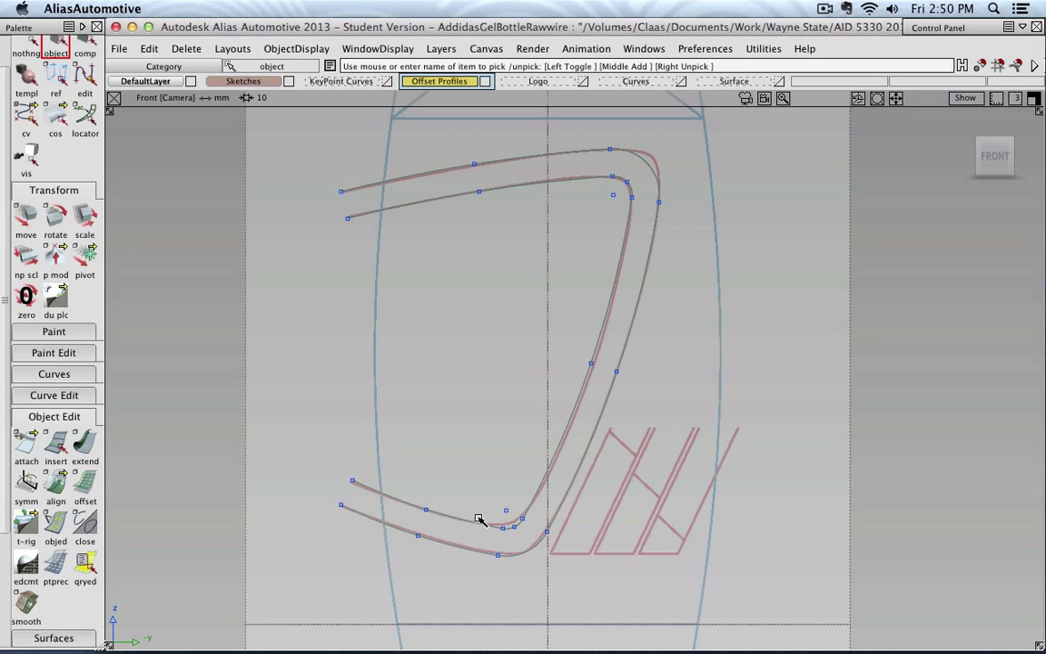
pyautogui.scroll(-5, 700, 385)
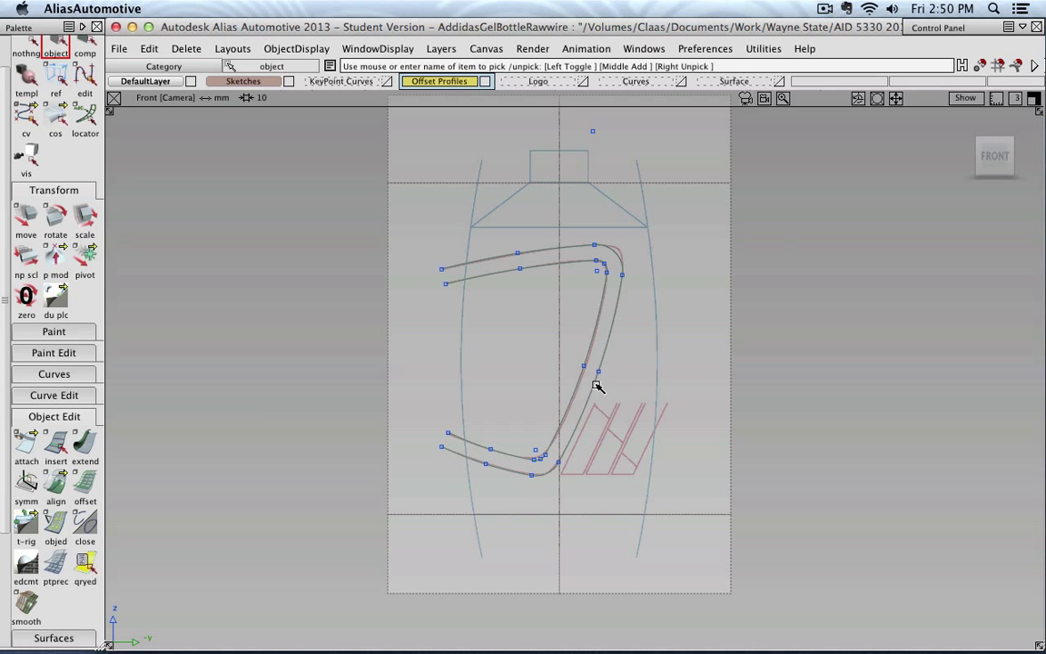
pyautogui.click(755, 82)
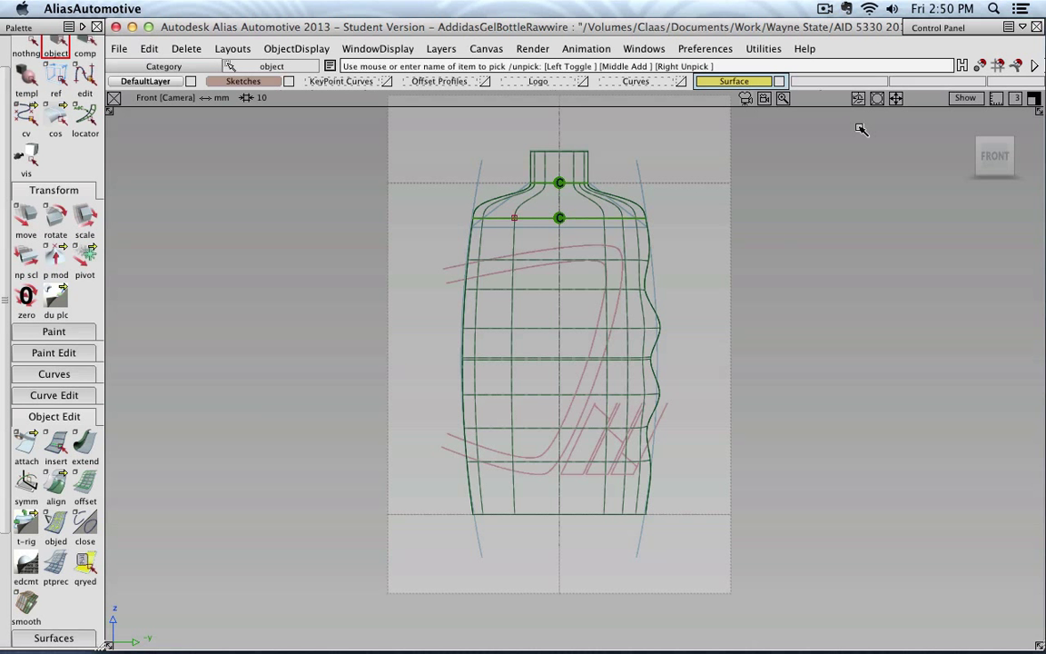
pyautogui.click(463, 83)
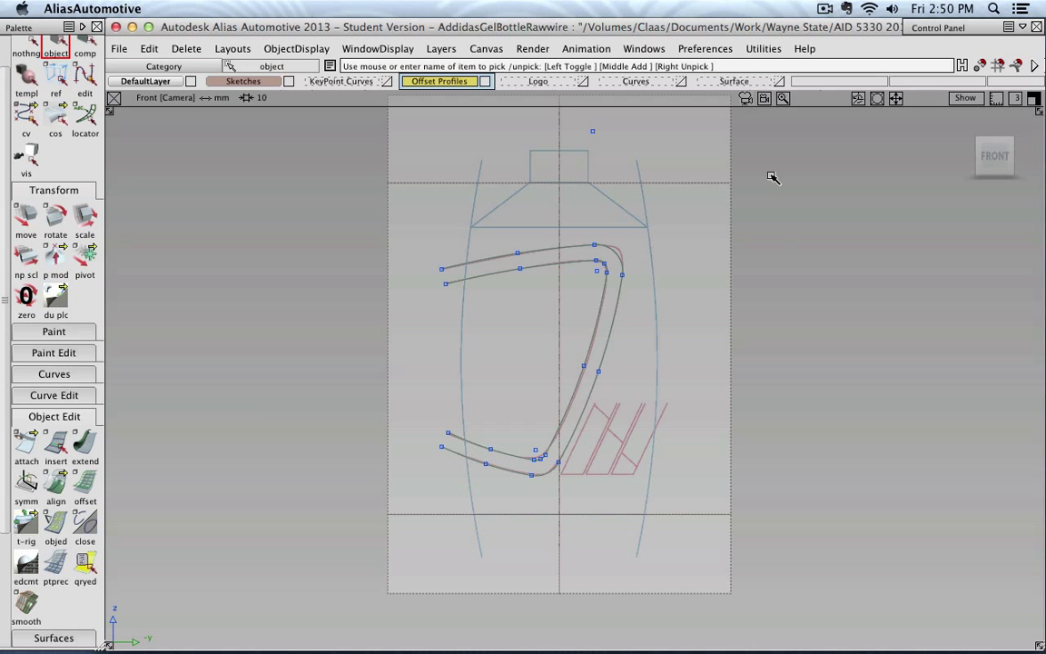
# - Show the Surface layer alongside the profile curves and make it the active layer
pyautogui.click(783, 81)
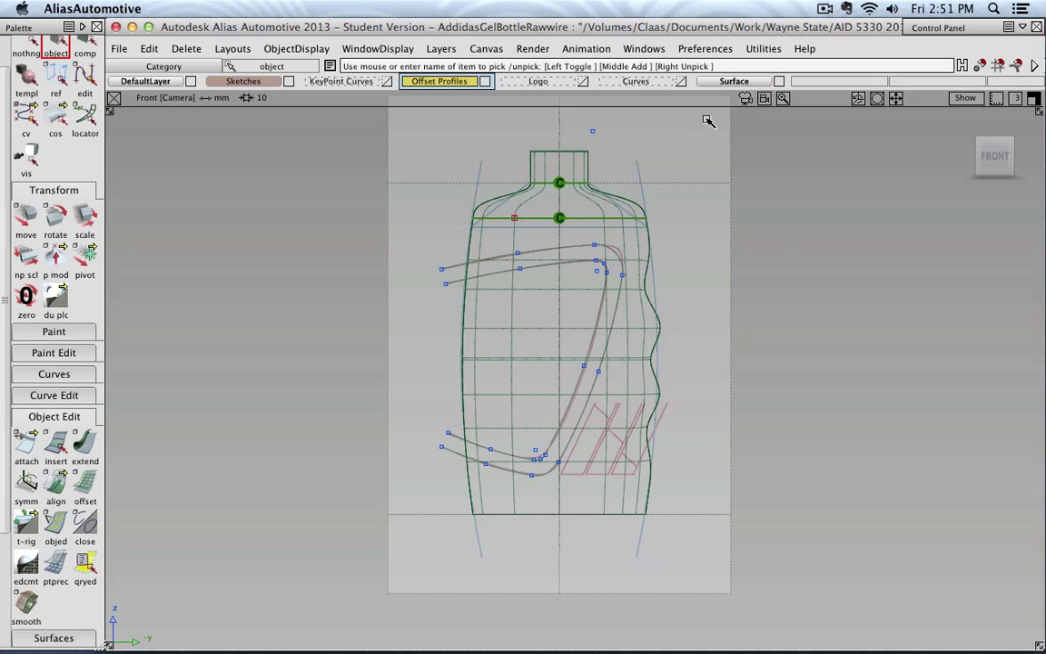
pyautogui.click(731, 81)
pyautogui.click(489, 82)
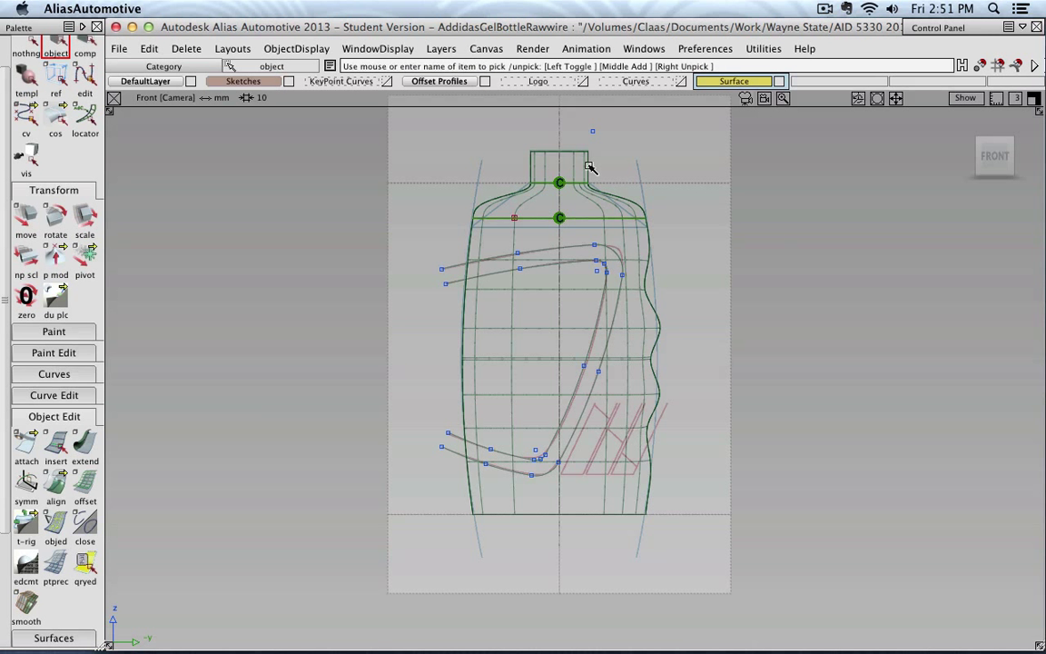
# - Start the Project tool and review its options, keeping Curves on surfaces, the View vector and Create history
pyautogui.click(52, 416)
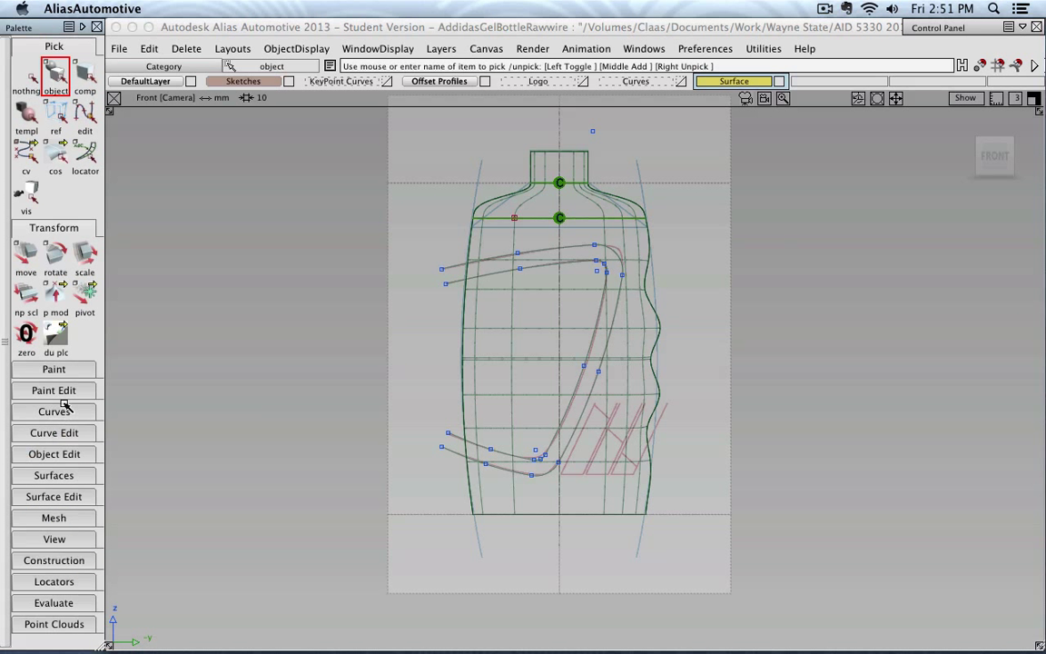
pyautogui.click(69, 497)
pyautogui.click(27, 481)
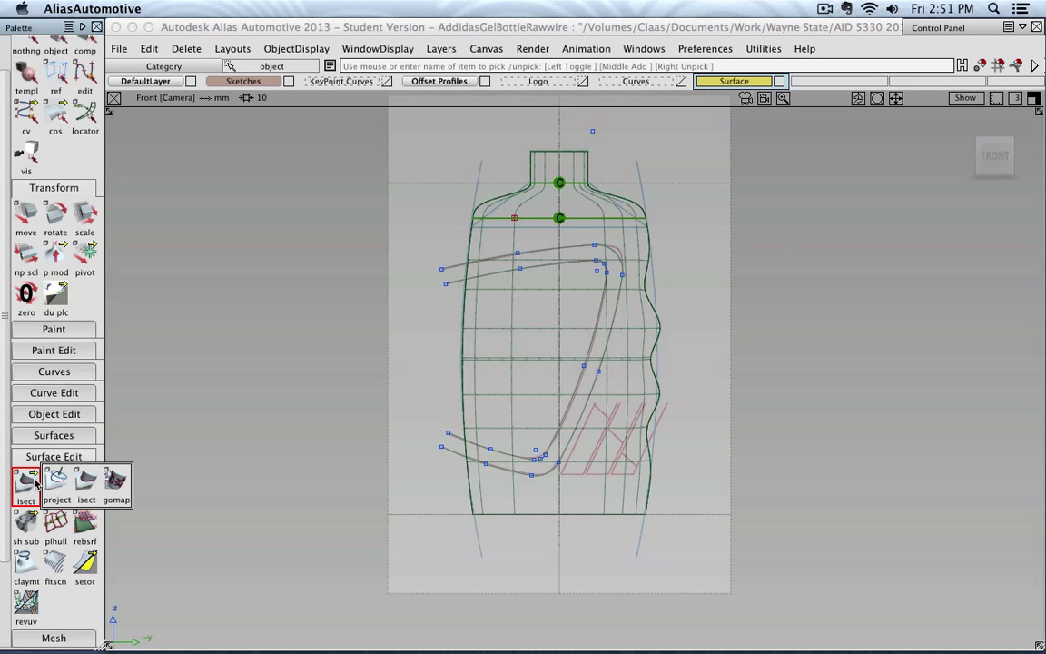
pyautogui.moveTo(34, 481); pyautogui.dragTo(50, 483)
pyautogui.moveTo(994, 160)
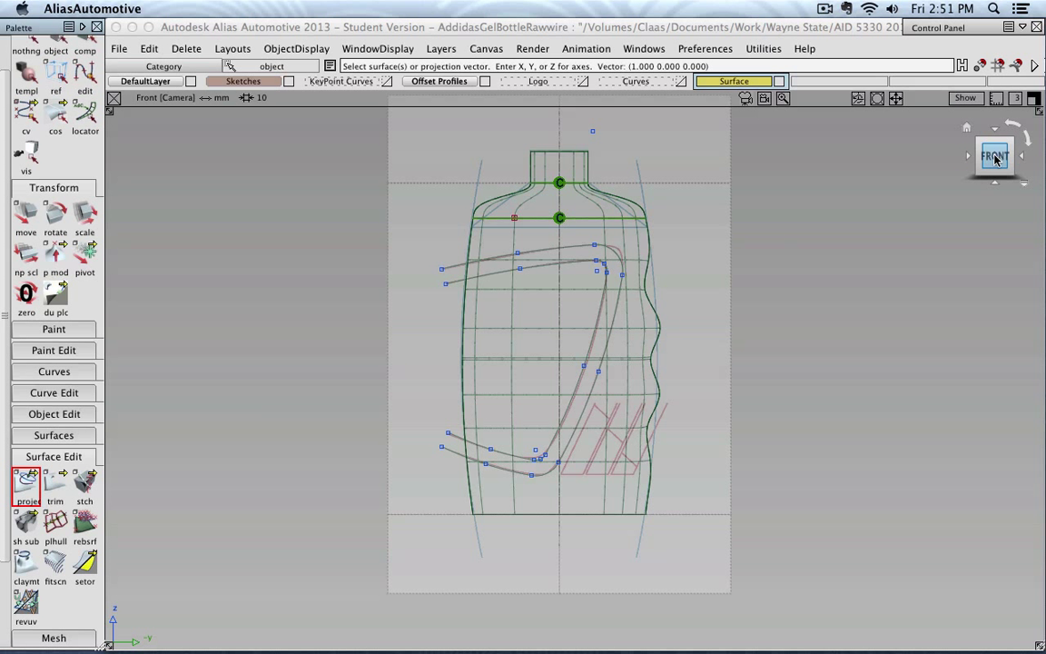
pyautogui.doubleClick(25, 488)
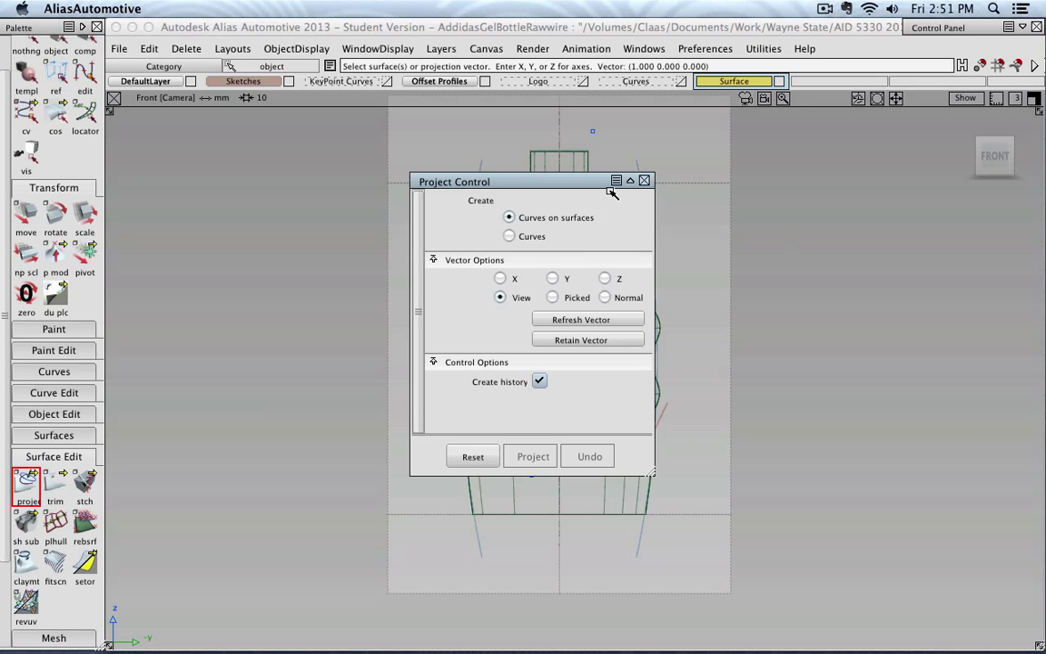
pyautogui.moveTo(575, 188); pyautogui.dragTo(284, 160)
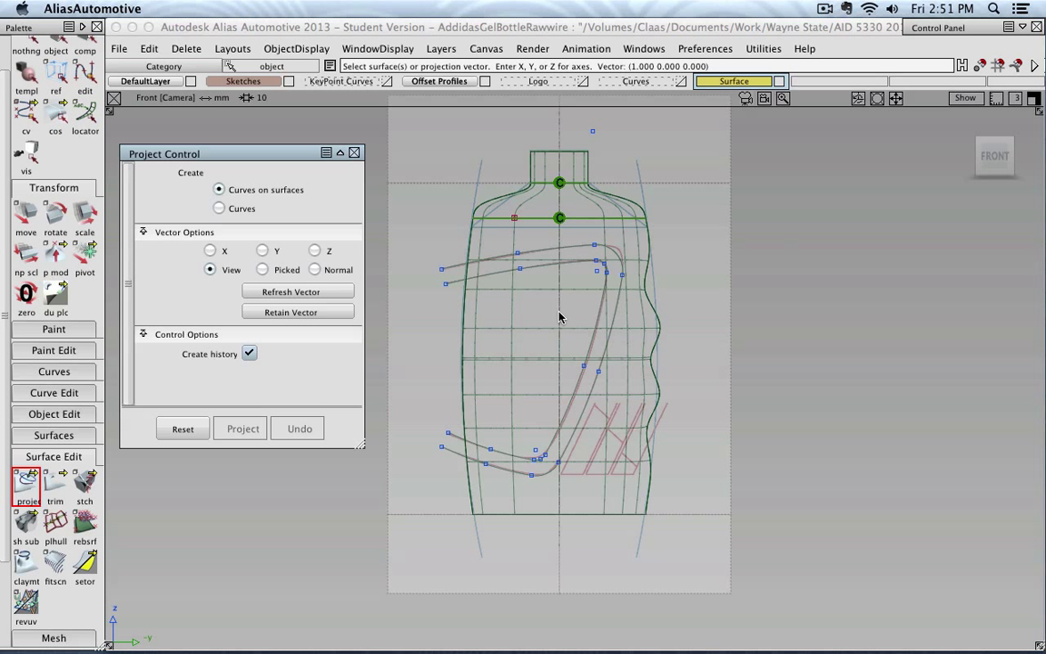
pyautogui.click(221, 253)
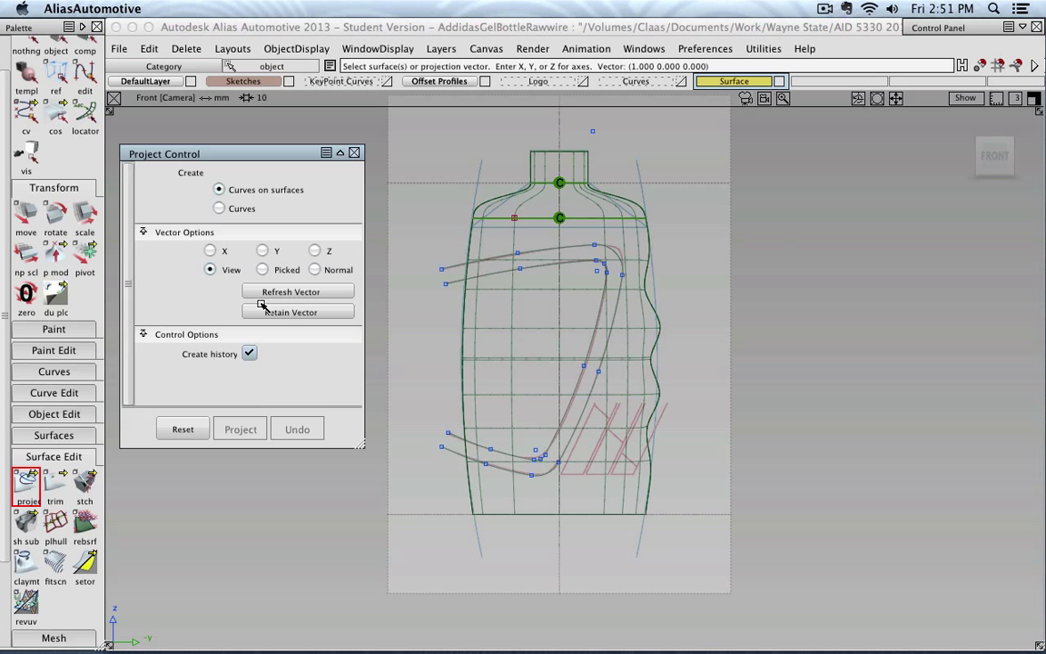
pyautogui.click(355, 153)
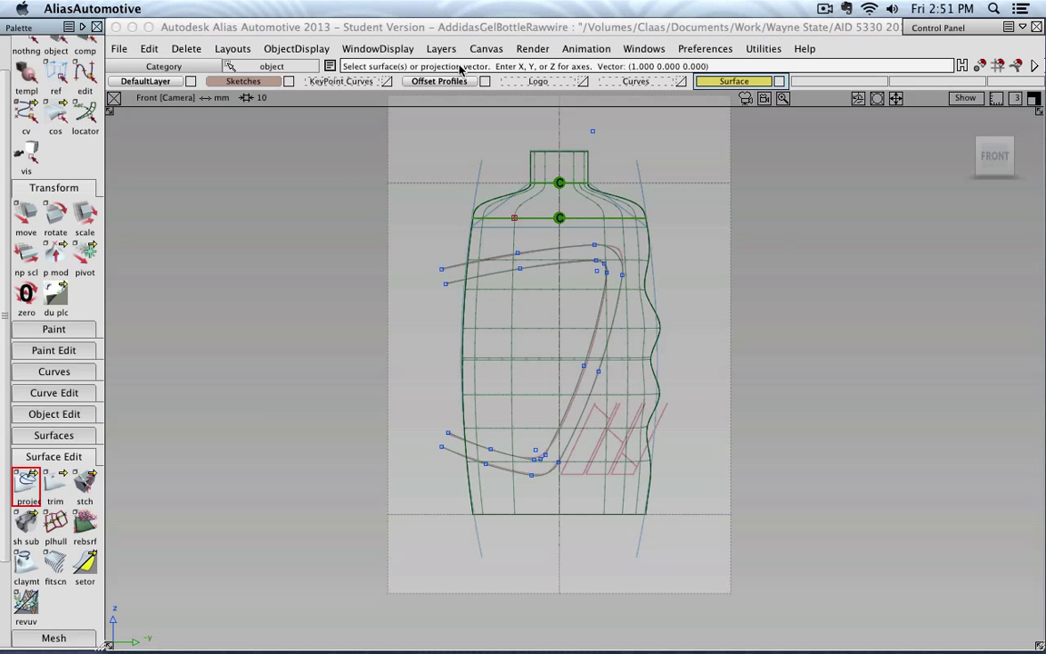
# - Project the complete outer profile, including its corner fillets, onto the bottle's main body surface from the front view
pyautogui.click(513, 295)
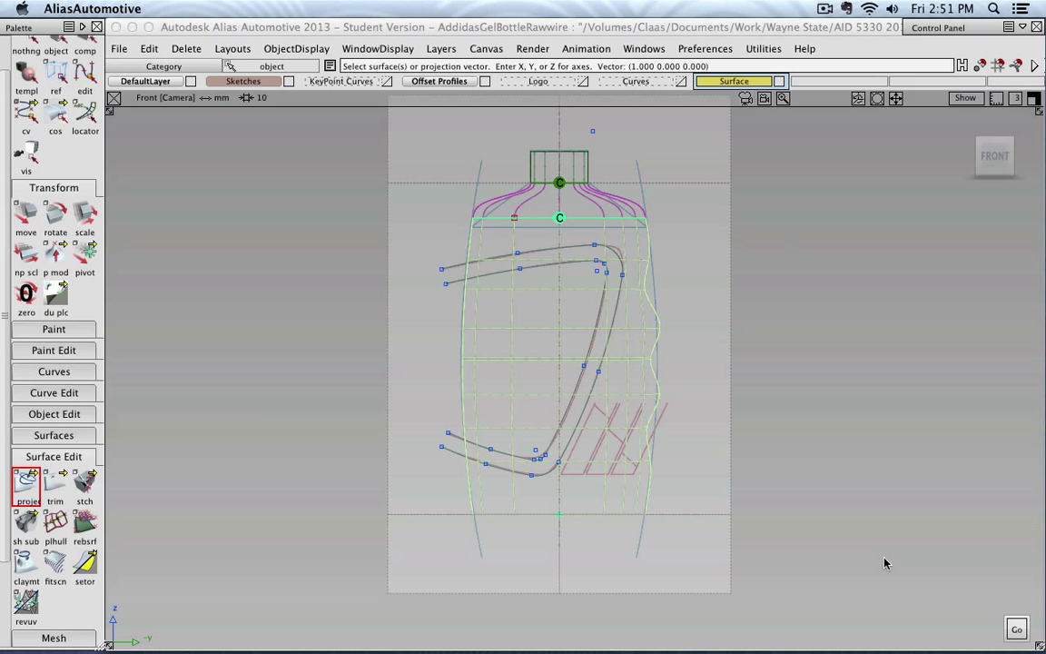
pyautogui.click(1015, 630)
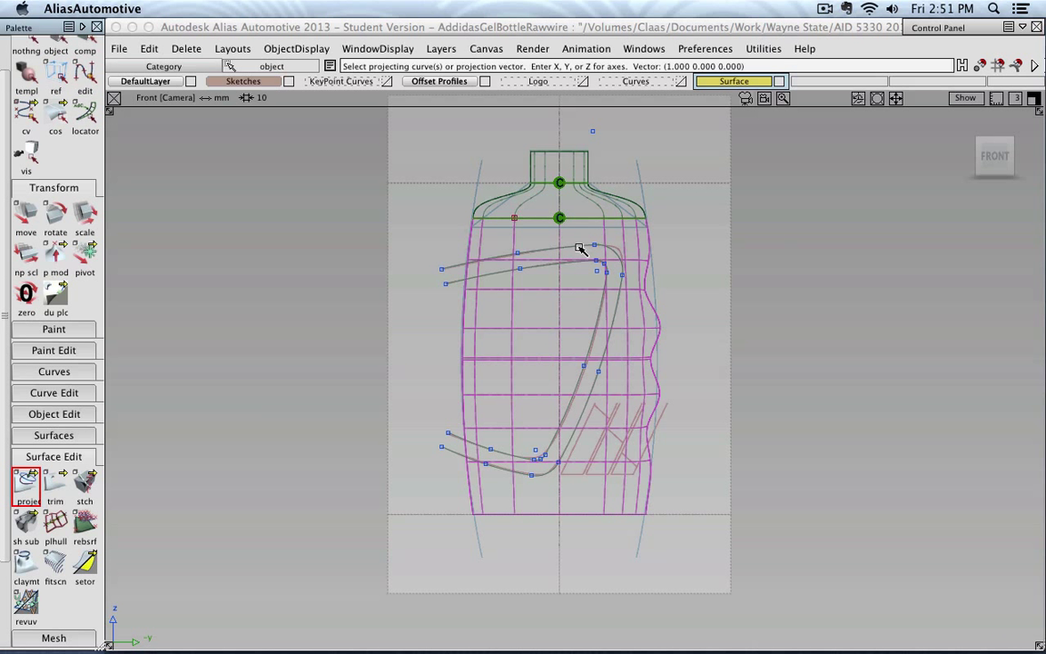
pyautogui.click(616, 260)
pyautogui.click(614, 253)
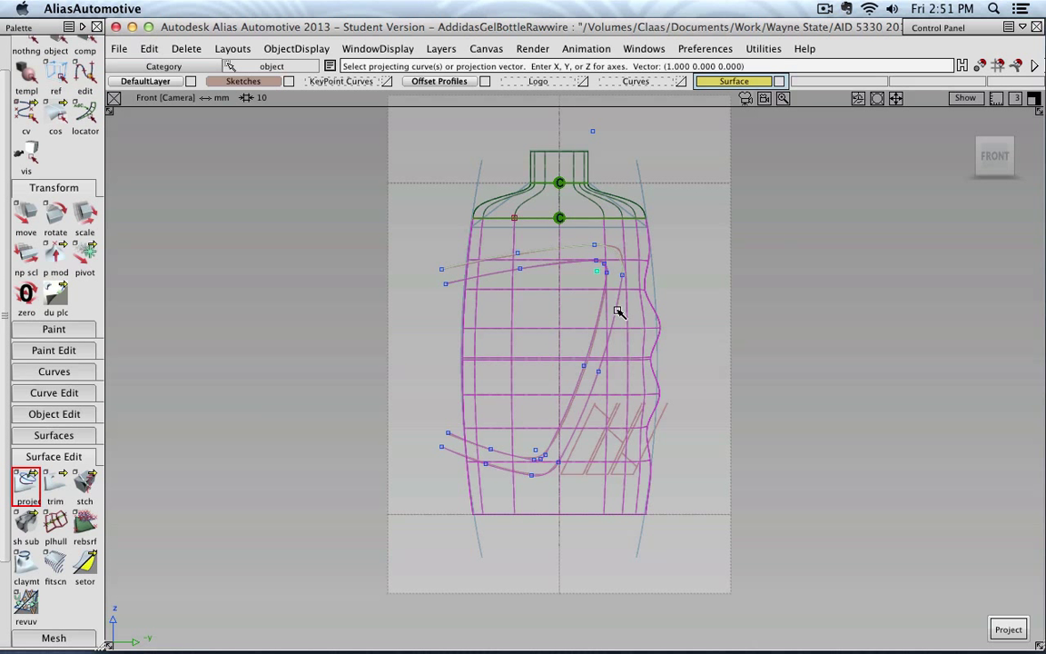
pyautogui.click(617, 309)
pyautogui.click(549, 472)
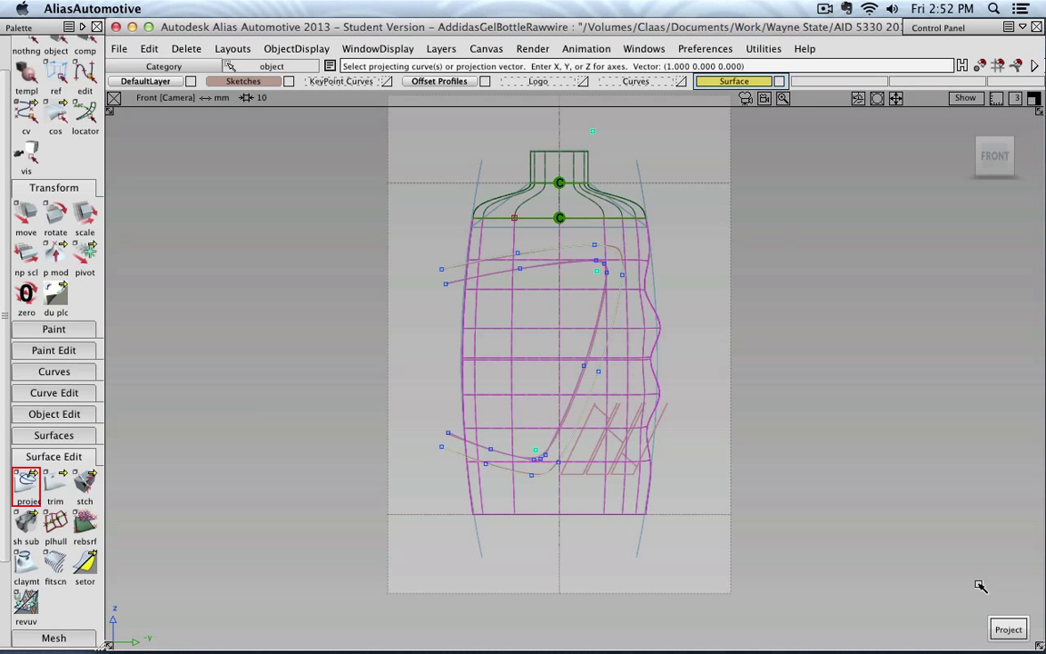
pyautogui.click(1008, 629)
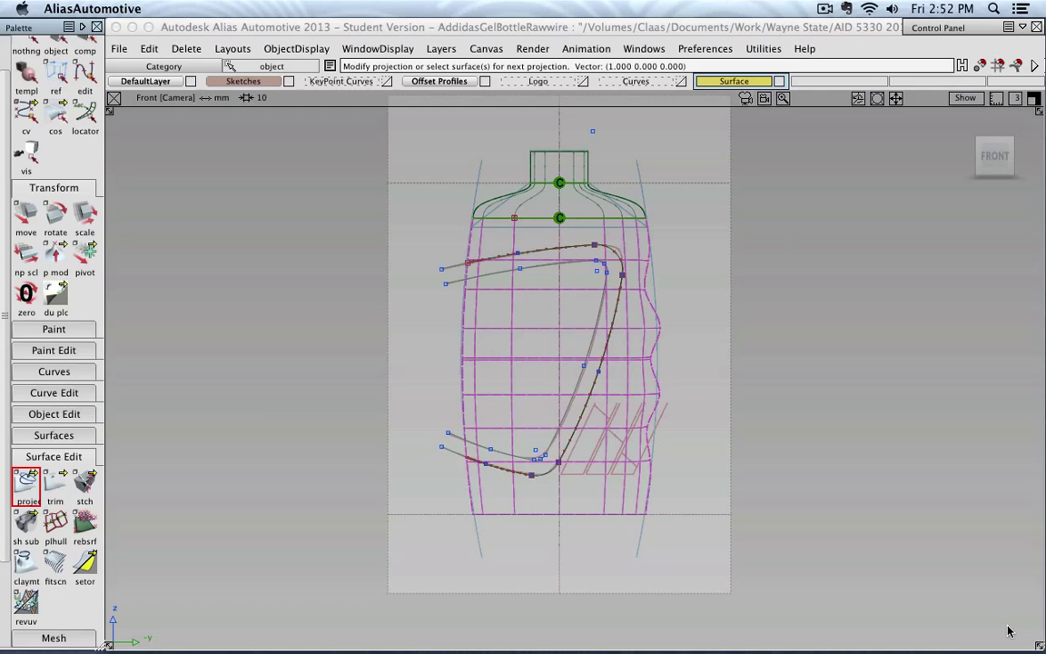
# - Hide the Sketches layer and inspect the projected profile on both sides of the bottle body
pyautogui.moveTo(581, 254)
pyautogui.keyDown('alt'); pyautogui.keyDown('shift'); pyautogui.mouseDown()
pyautogui.moveTo(647, 265)
pyautogui.moveTo(637, 321)
pyautogui.moveTo(669, 311)
pyautogui.moveTo(678, 295)
pyautogui.moveTo(641, 298)
pyautogui.mouseUp(); pyautogui.keyUp('shift'); pyautogui.keyUp('alt')
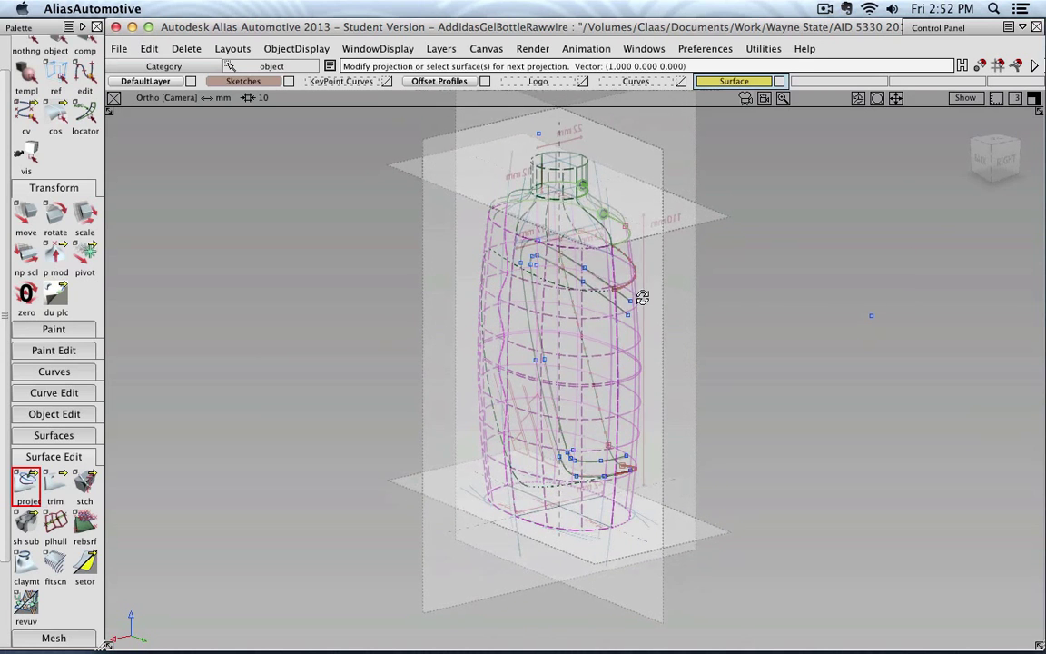
pyautogui.click(289, 82)
pyautogui.scroll(5, 582, 284)
pyautogui.keyDown('alt'); pyautogui.keyDown('shift'); pyautogui.moveTo(605, 285); pyautogui.dragTo(601, 373, button='middle'); pyautogui.keyUp('shift'); pyautogui.keyUp('alt')
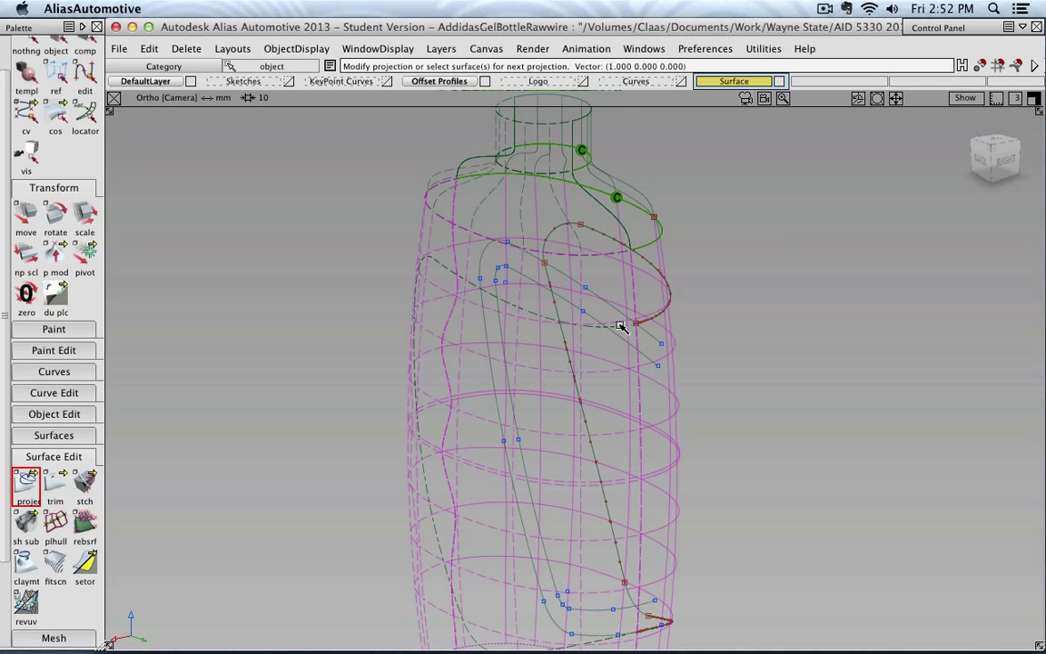
pyautogui.keyDown('alt'); pyautogui.keyDown('shift'); pyautogui.moveTo(641, 323); pyautogui.dragTo(474, 291); pyautogui.keyUp('shift'); pyautogui.keyUp('alt')
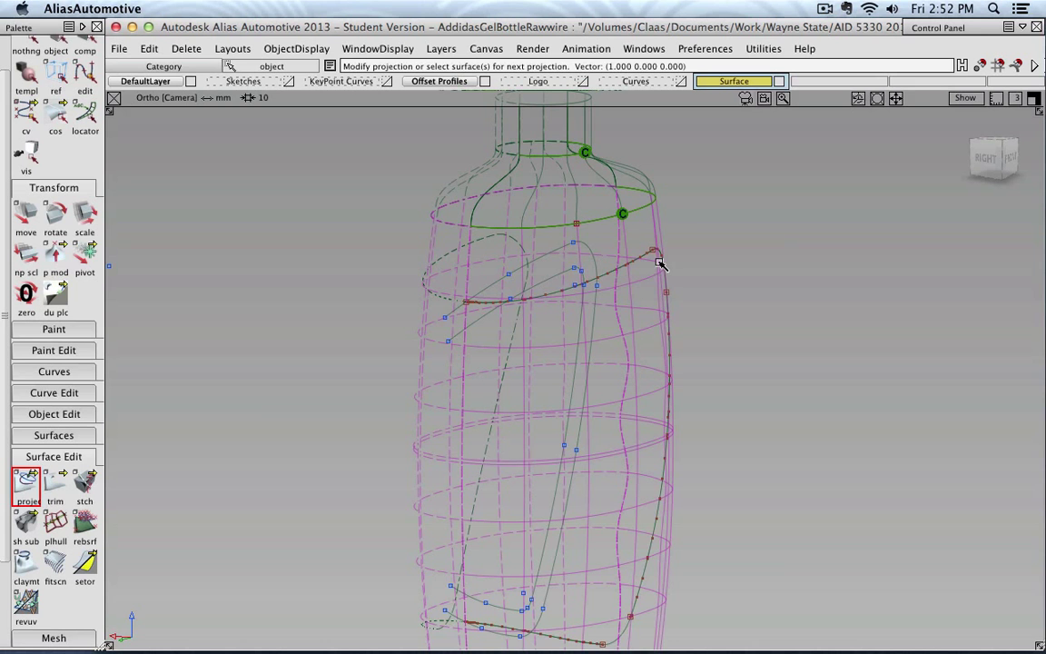
pyautogui.keyDown('alt'); pyautogui.keyDown('shift'); pyautogui.moveTo(719, 425); pyautogui.dragTo(690, 313); pyautogui.keyUp('shift'); pyautogui.keyUp('alt')
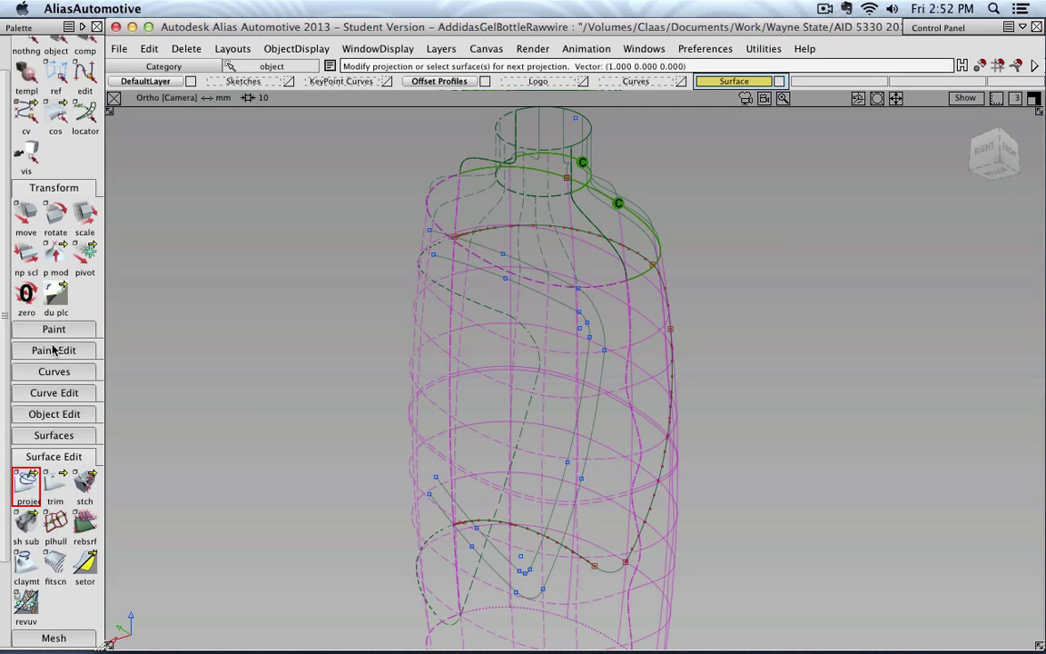
# - Display the bottle shaded, frame the whole model from the front, and clear the selection
pyautogui.click(52, 457)
pyautogui.click(70, 227)
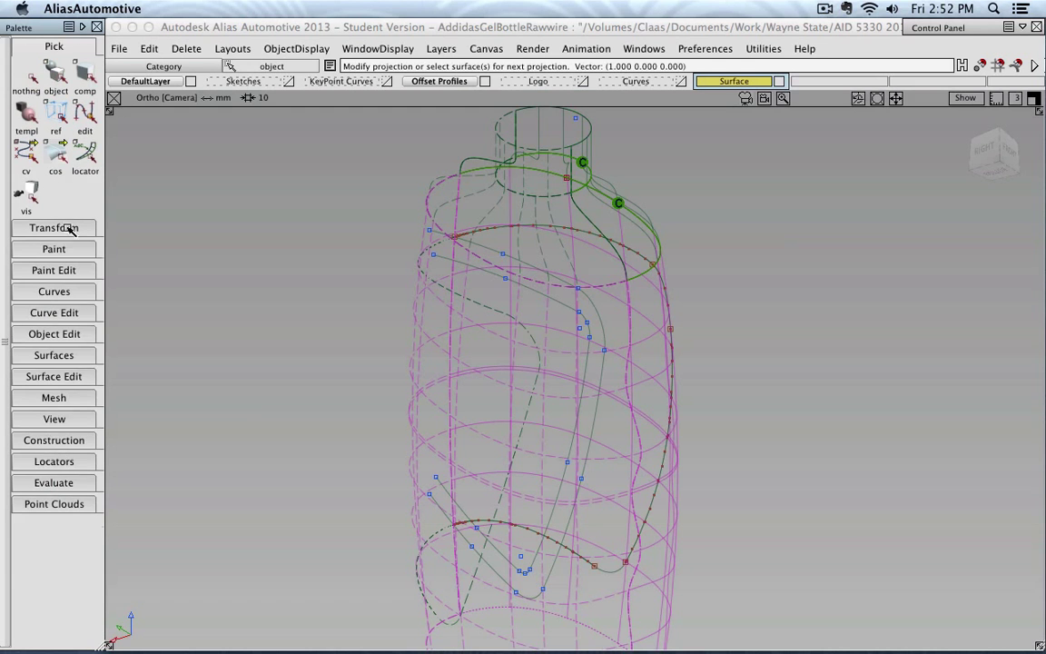
pyautogui.click(71, 378)
pyautogui.keyDown('alt'); pyautogui.keyDown('shift'); pyautogui.moveTo(602, 285); pyautogui.dragTo(584, 326); pyautogui.keyUp('shift'); pyautogui.keyUp('alt')
pyautogui.keyDown('ctrl'); pyautogui.keyDown('shift'); pyautogui.moveTo(280, 300); pyautogui.dragTo(331, 304, button='right'); pyautogui.keyUp('shift'); pyautogui.keyUp('ctrl')
pyautogui.keyDown('alt'); pyautogui.keyDown('shift'); pyautogui.moveTo(395, 325); pyautogui.dragTo(364, 314, button='right'); pyautogui.keyUp('shift'); pyautogui.keyUp('alt')
pyautogui.keyDown('alt'); pyautogui.keyDown('shift'); pyautogui.moveTo(364, 313); pyautogui.dragTo(359, 274, button='middle'); pyautogui.keyUp('shift'); pyautogui.keyUp('alt')
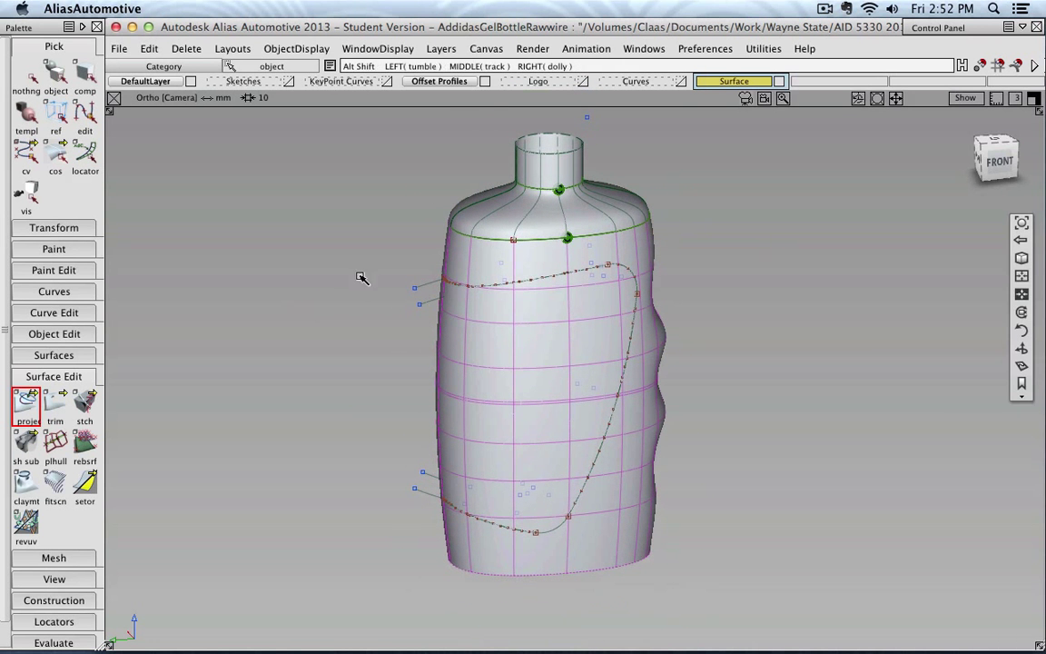
pyautogui.click(30, 81)
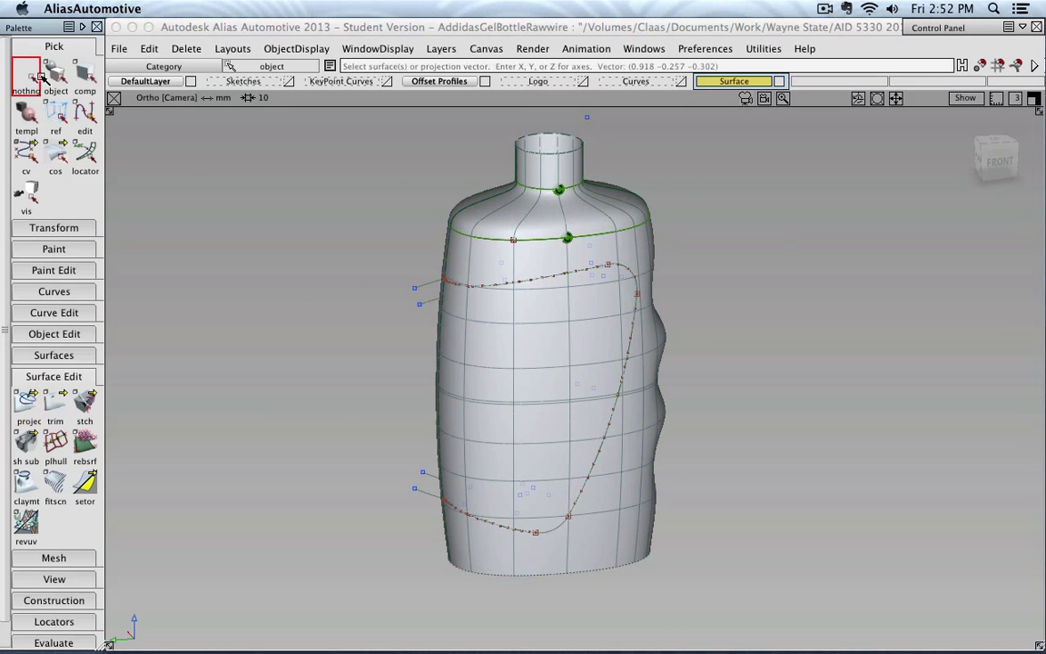
# - Trim the bottle body along the projected profile, discarding the region inside it
pyautogui.click(54, 410)
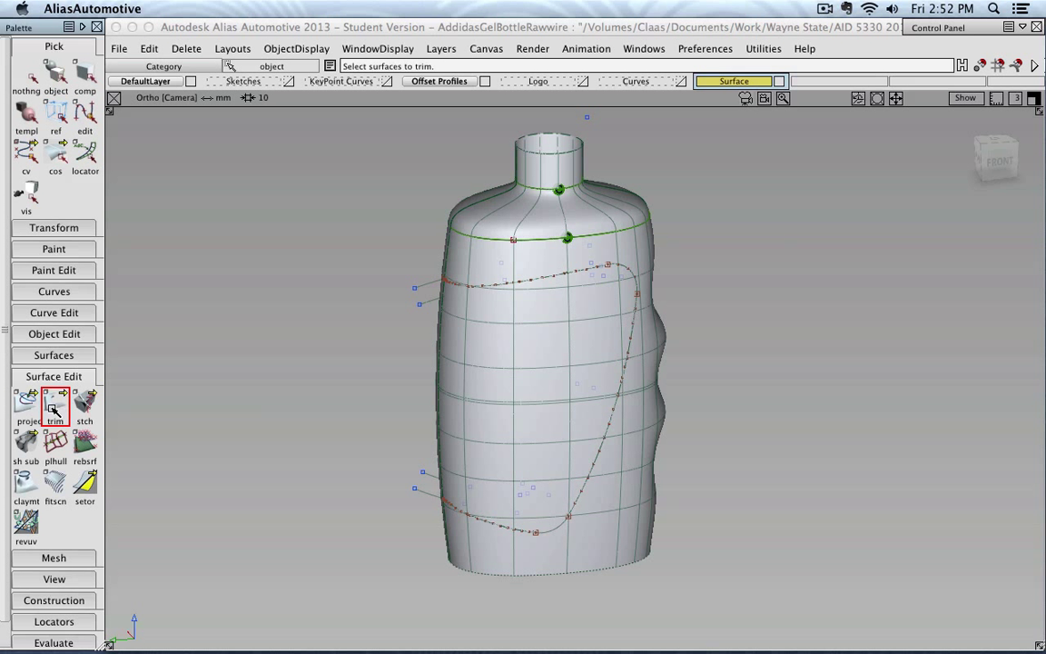
pyautogui.click(544, 338)
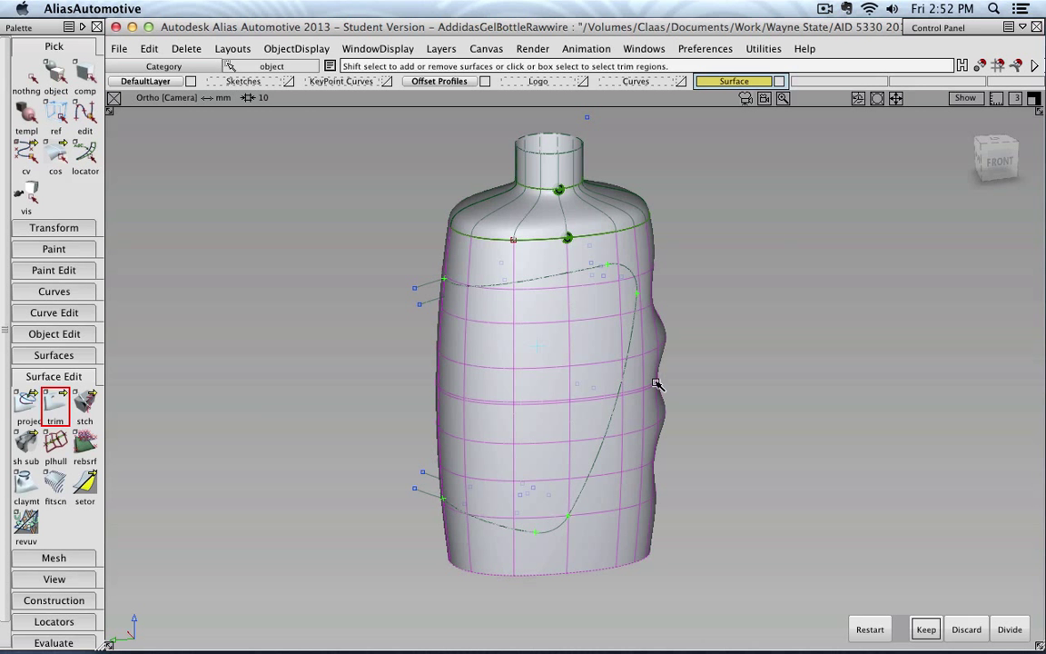
pyautogui.click(966, 630)
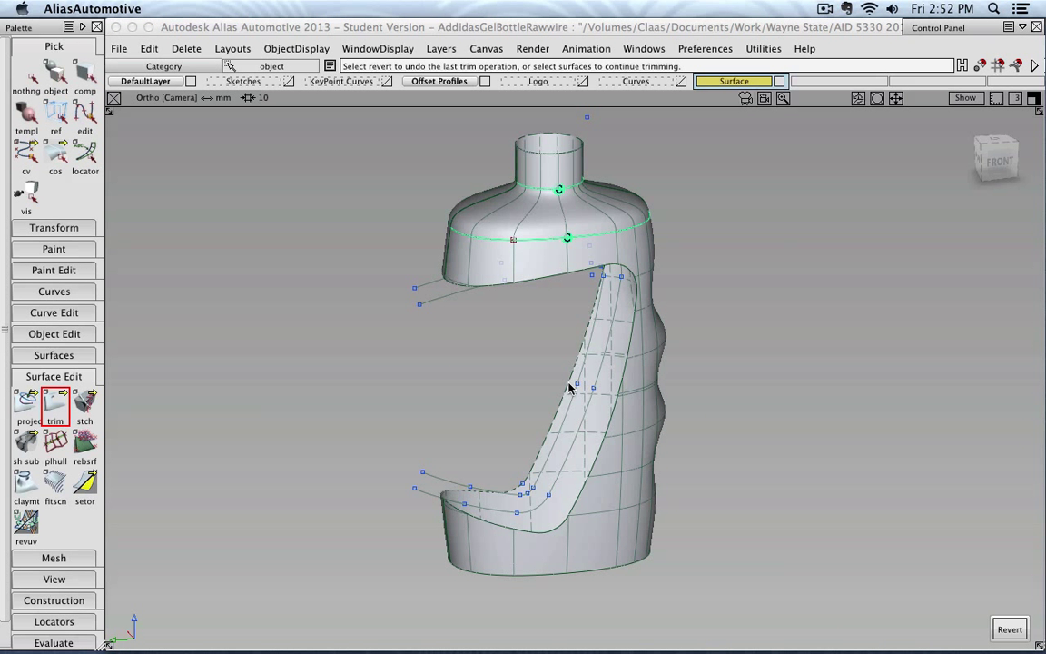
# - Inspect the trimmed opening and the profile curves from several angles, and return to the front view
pyautogui.keyDown('alt'); pyautogui.keyDown('shift'); pyautogui.moveTo(565, 395); pyautogui.dragTo(374, 296); pyautogui.keyUp('shift'); pyautogui.keyUp('alt')
pyautogui.click(53, 77)
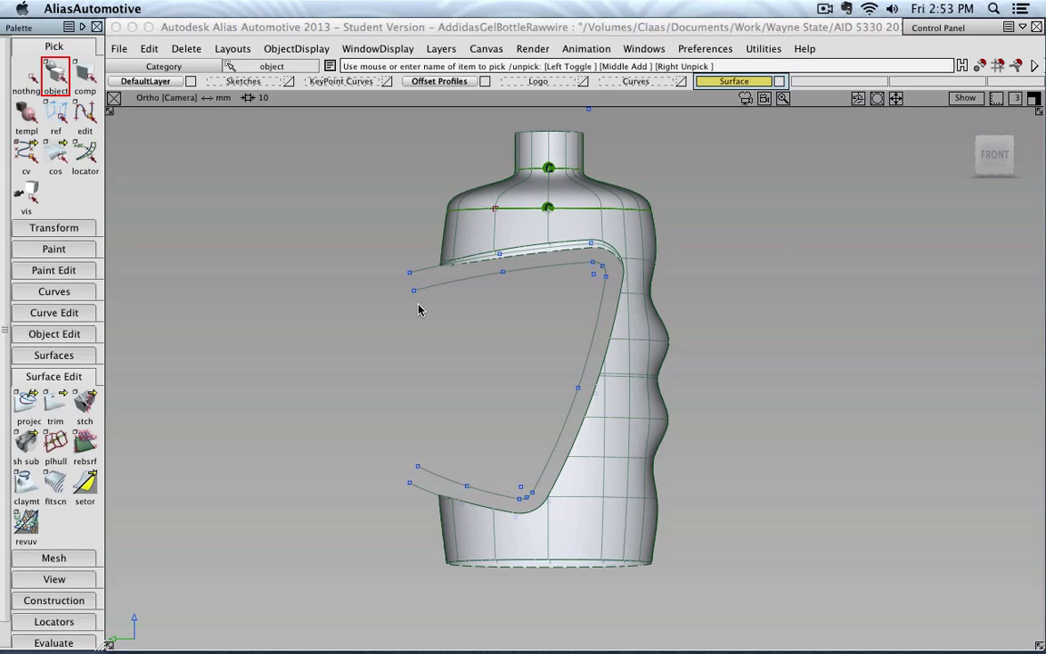
pyautogui.keyDown('alt'); pyautogui.keyDown('shift'); pyautogui.moveTo(422, 314); pyautogui.dragTo(666, 353); pyautogui.keyUp('shift'); pyautogui.keyUp('alt')
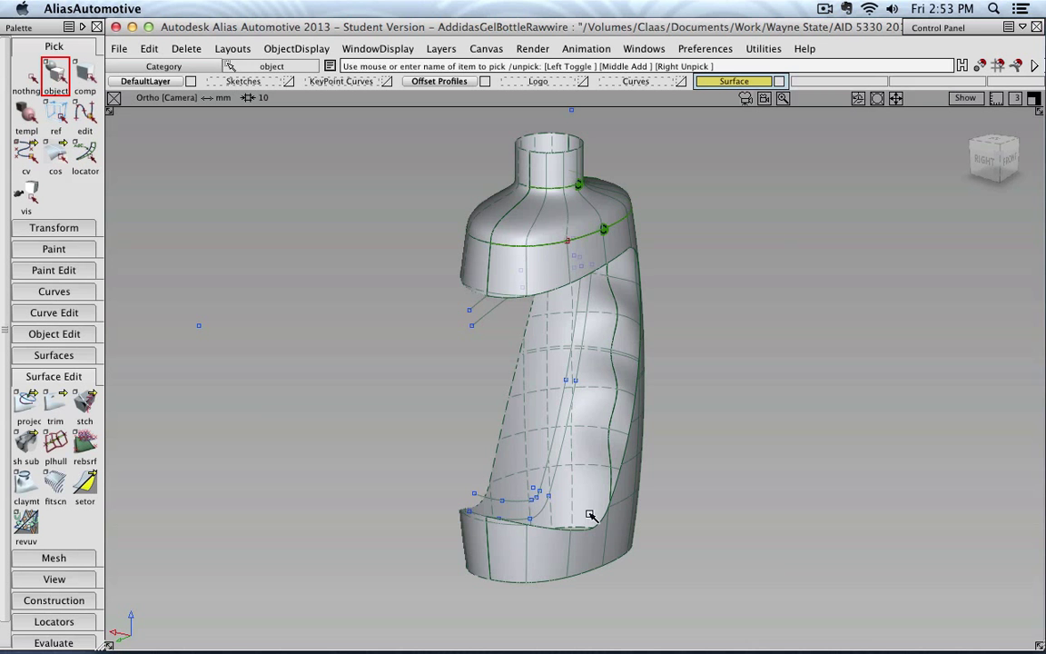
pyautogui.hotkey('alt', 'shift')
pyautogui.keyDown('alt'); pyautogui.keyDown('shift'); pyautogui.moveTo(799, 319); pyautogui.dragTo(517, 293); pyautogui.keyUp('shift'); pyautogui.keyUp('alt')
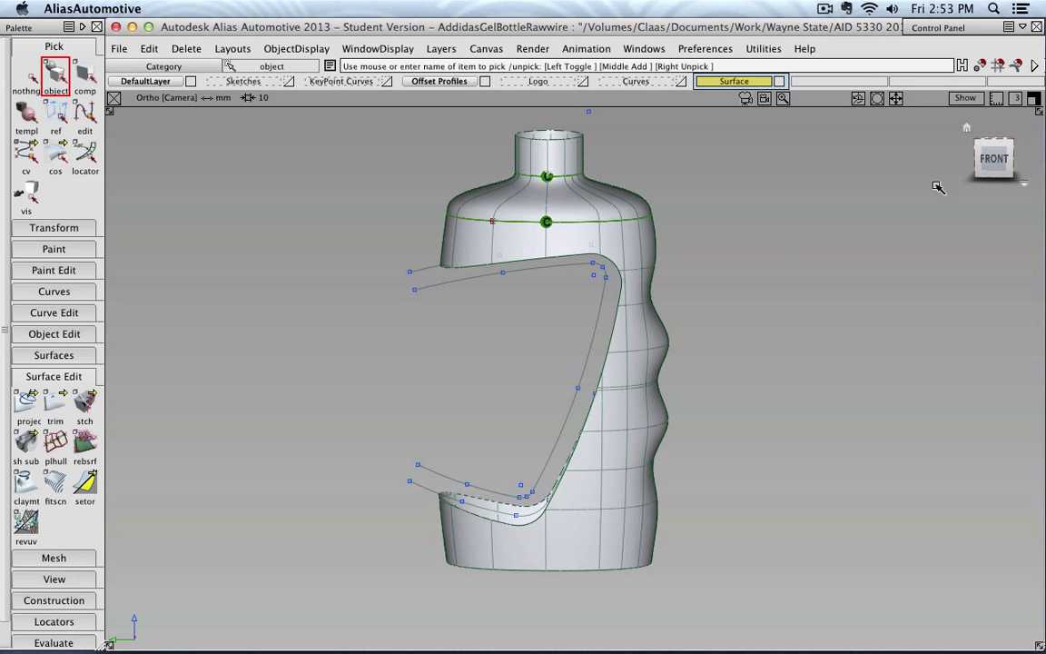
pyautogui.click(992, 160)
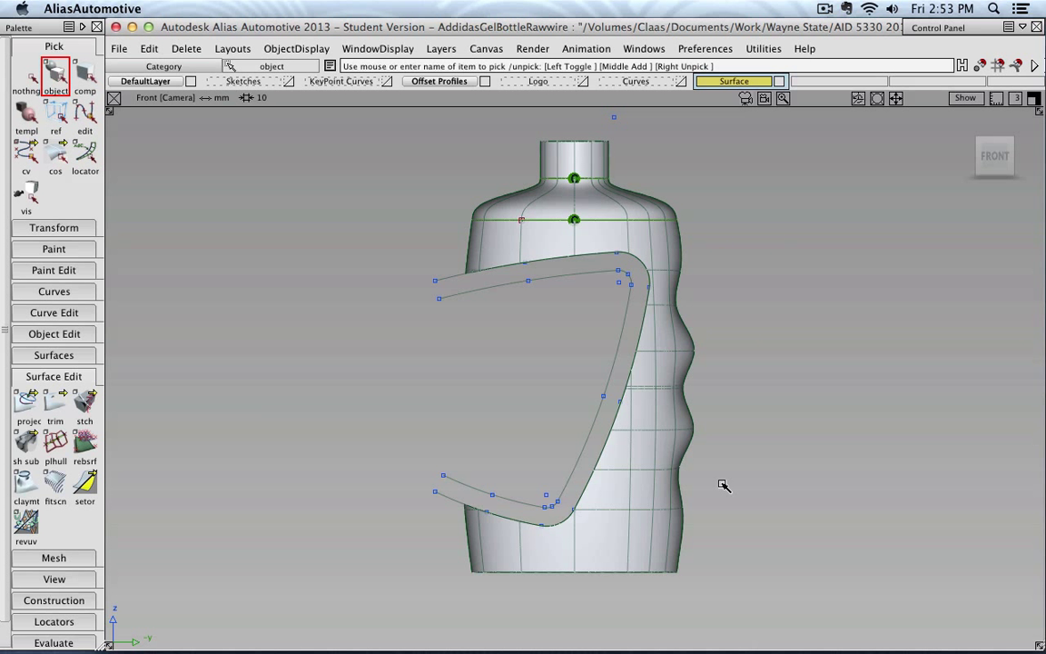
# - Create a new layer named Offset
pyautogui.click(447, 51)
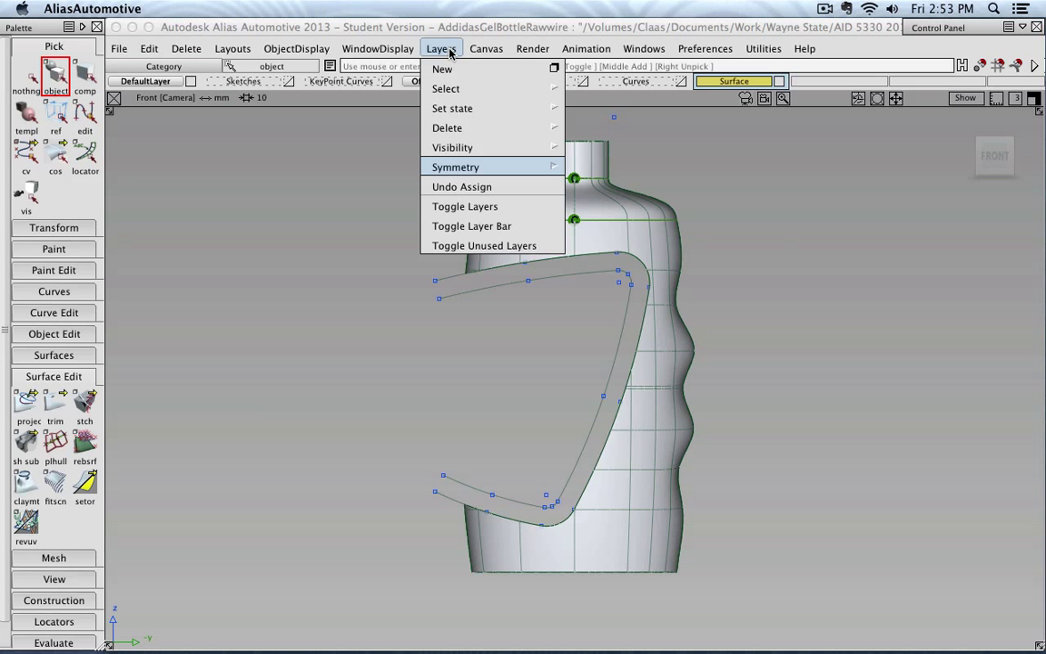
pyautogui.click(442, 70)
pyautogui.doubleClick(840, 81)
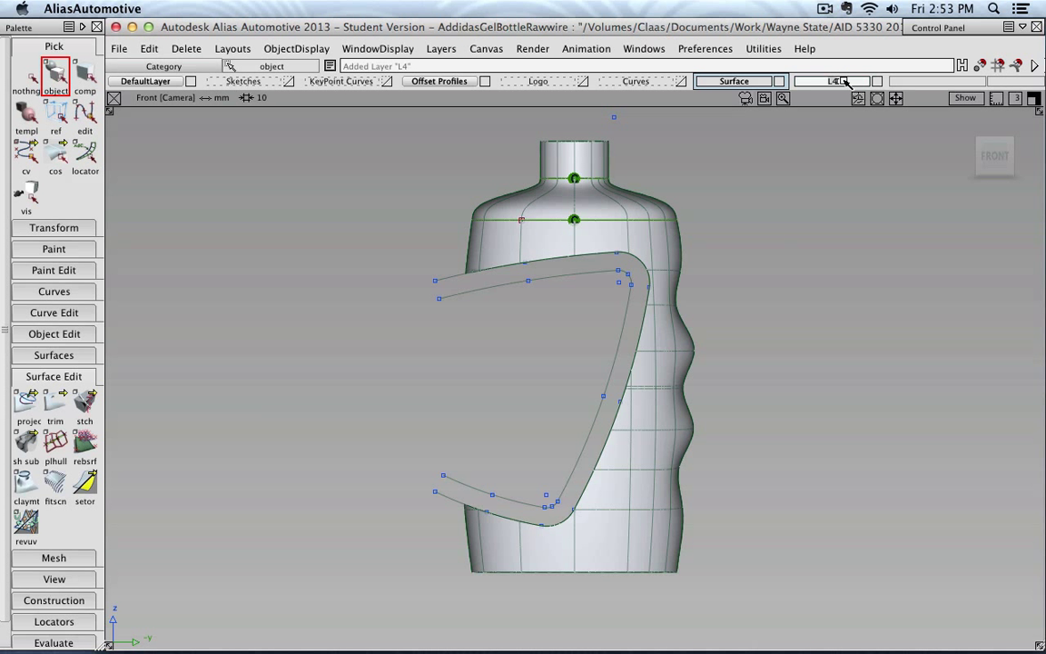
pyautogui.write('Offset')
pyautogui.press('Return')
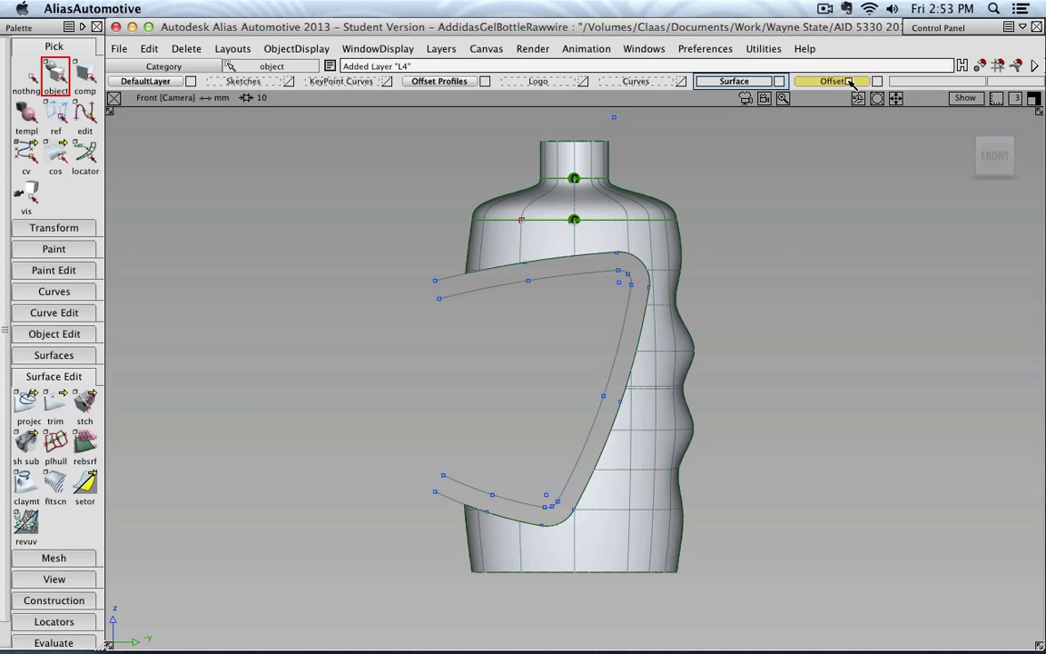
# - Hide the Surface layer and show the Curves layer behind the offset profiles in a perspective-like angled view
pyautogui.click(779, 81)
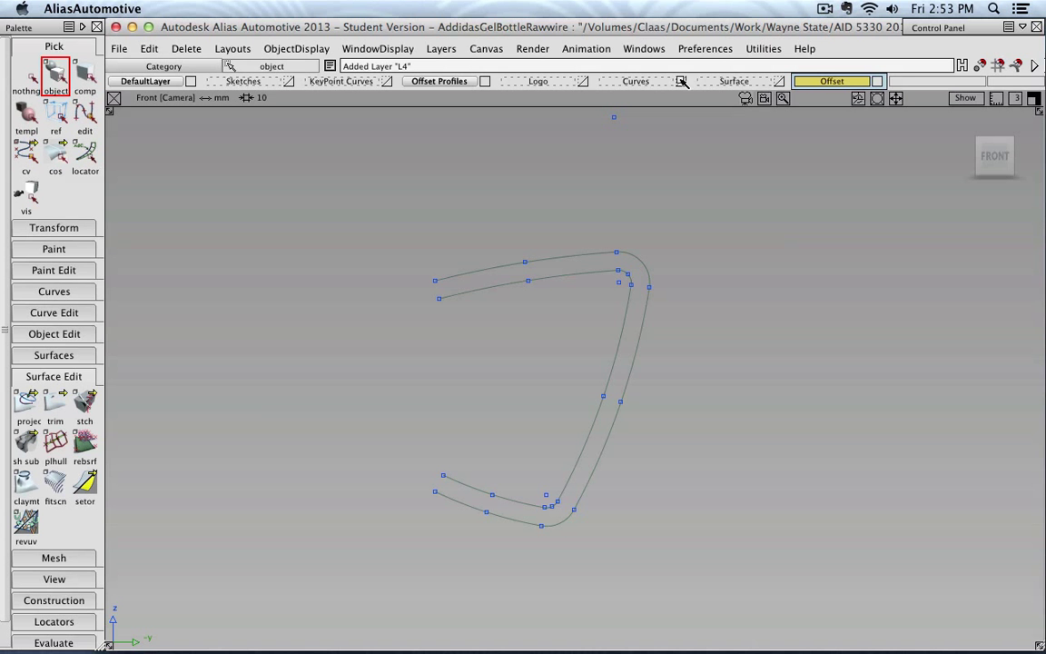
pyautogui.click(680, 81)
pyautogui.keyDown('alt'); pyautogui.keyDown('shift'); pyautogui.moveTo(700, 245); pyautogui.dragTo(661, 289); pyautogui.keyUp('shift'); pyautogui.keyUp('alt')
# - Set up a Birail surface with two generation curves and two rails, using Implied Curvature for both generation curves
pyautogui.click(61, 356)
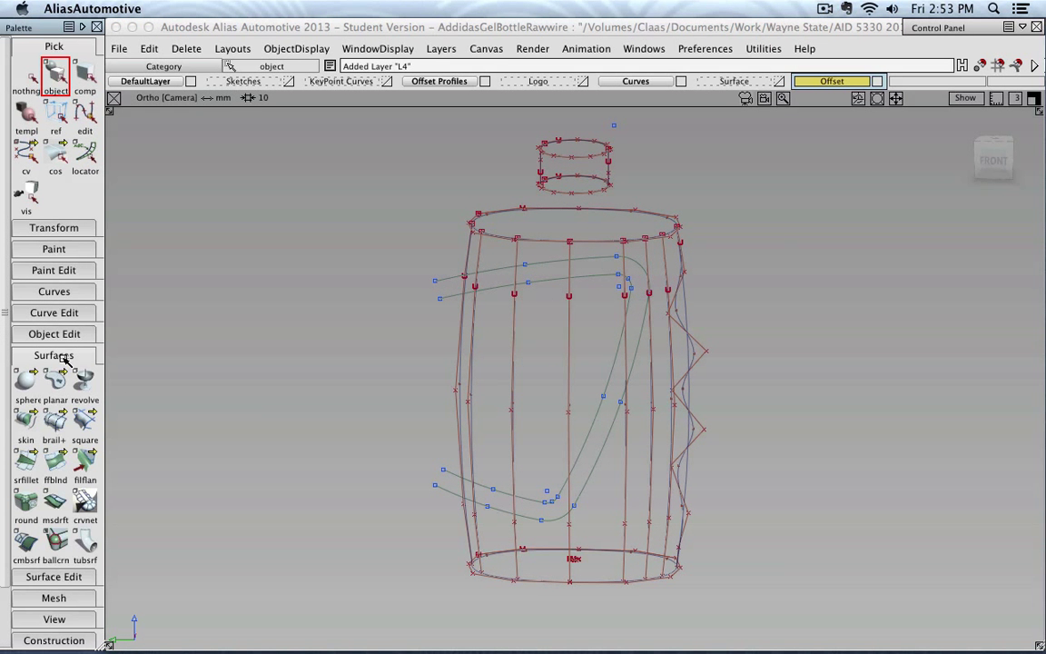
pyautogui.click(54, 420)
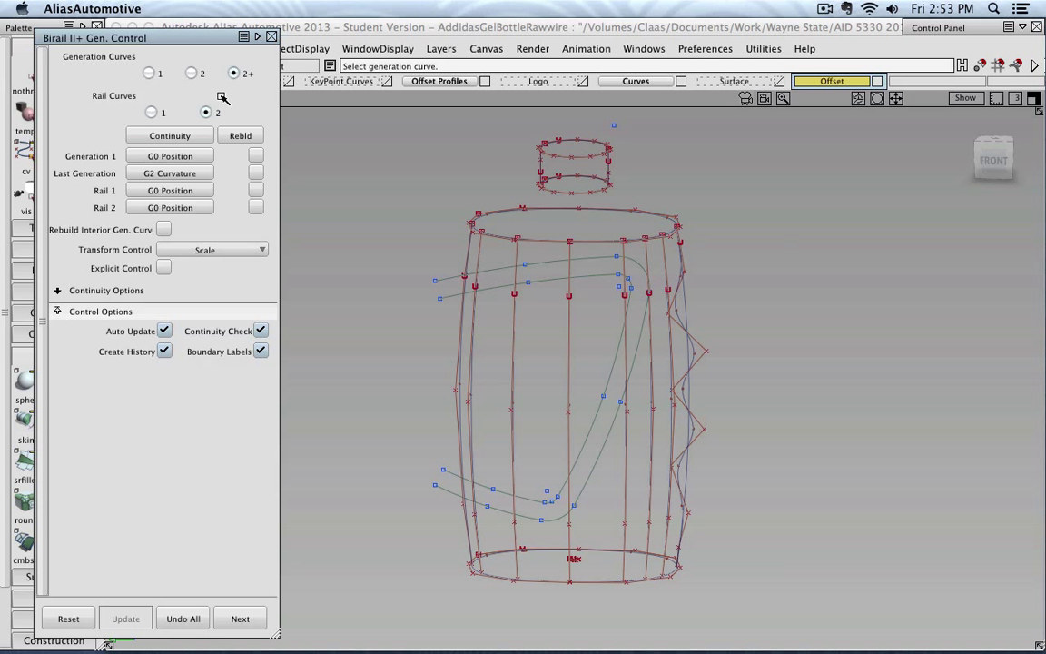
pyautogui.click(192, 73)
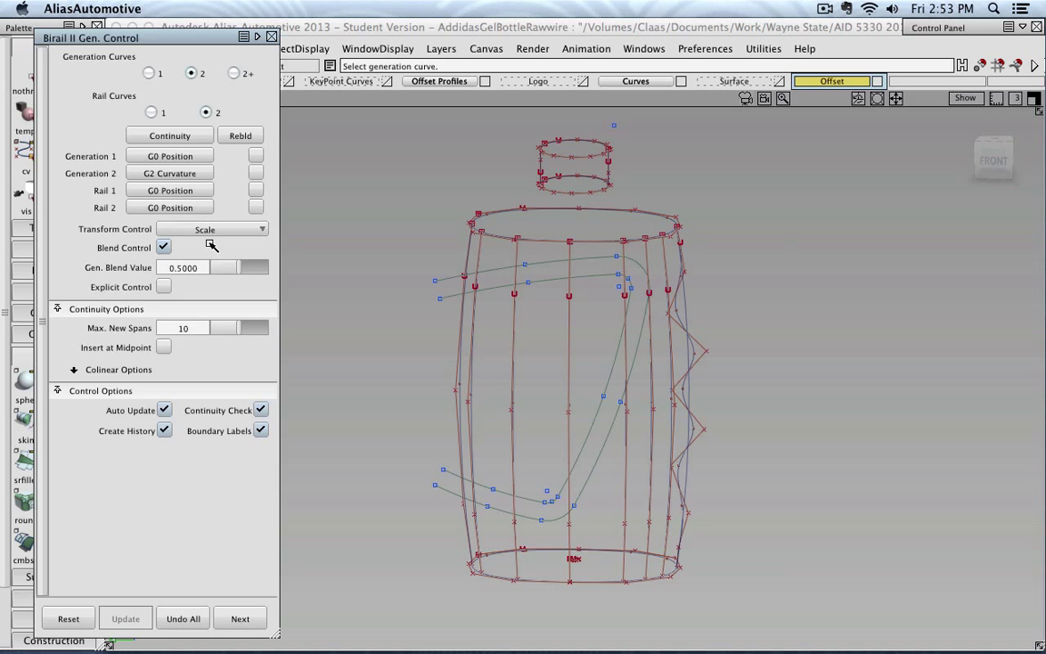
pyautogui.click(167, 155)
pyautogui.click(150, 212)
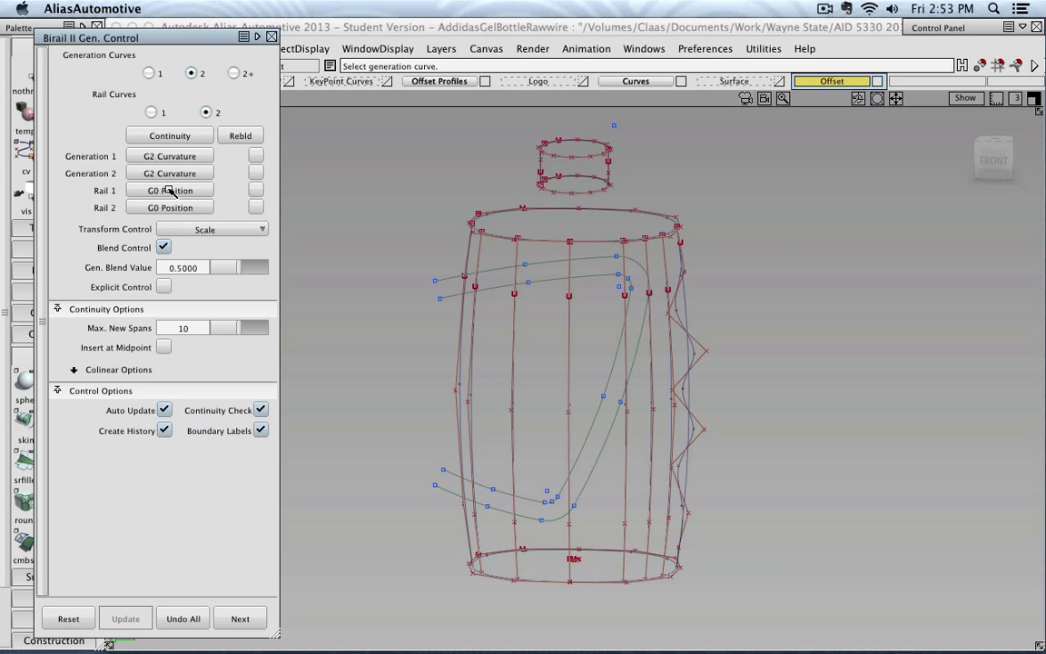
pyautogui.click(162, 155)
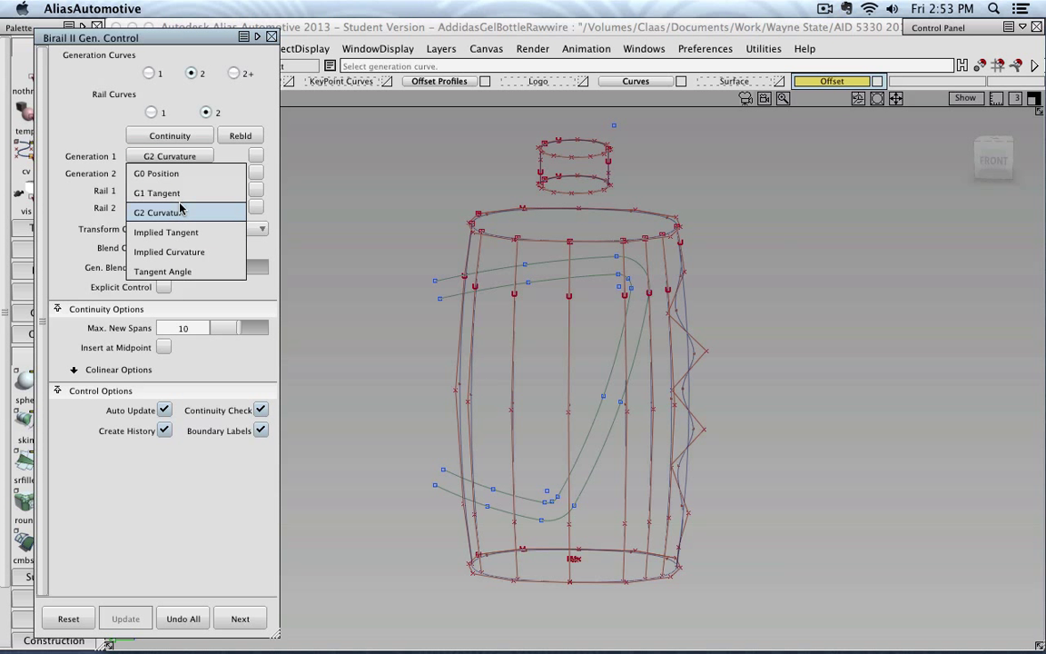
pyautogui.click(193, 253)
pyautogui.click(169, 173)
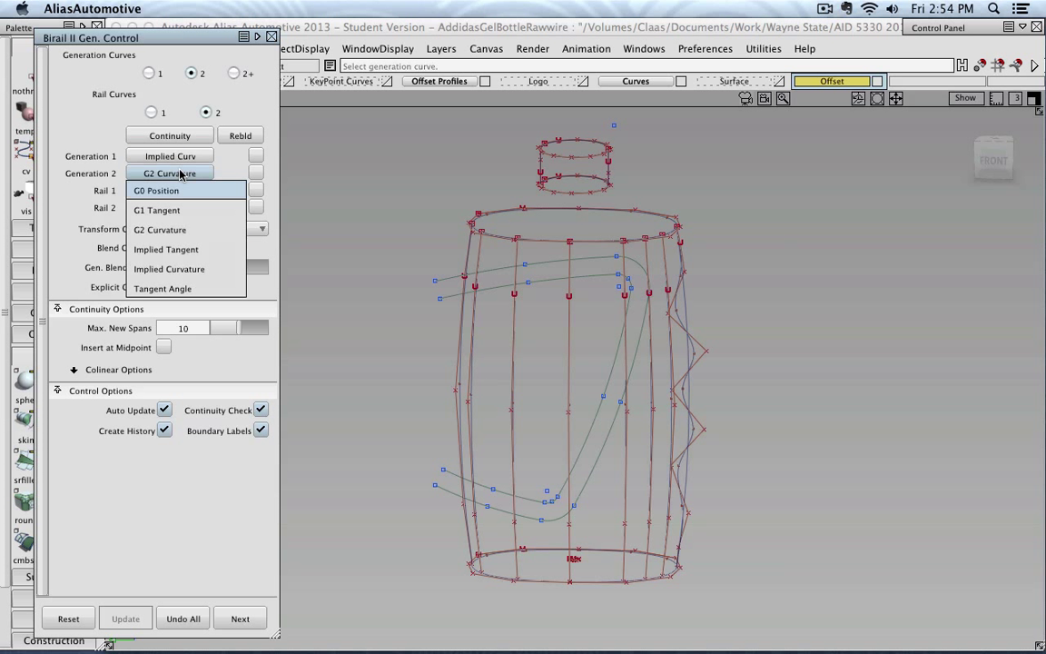
pyautogui.click(202, 268)
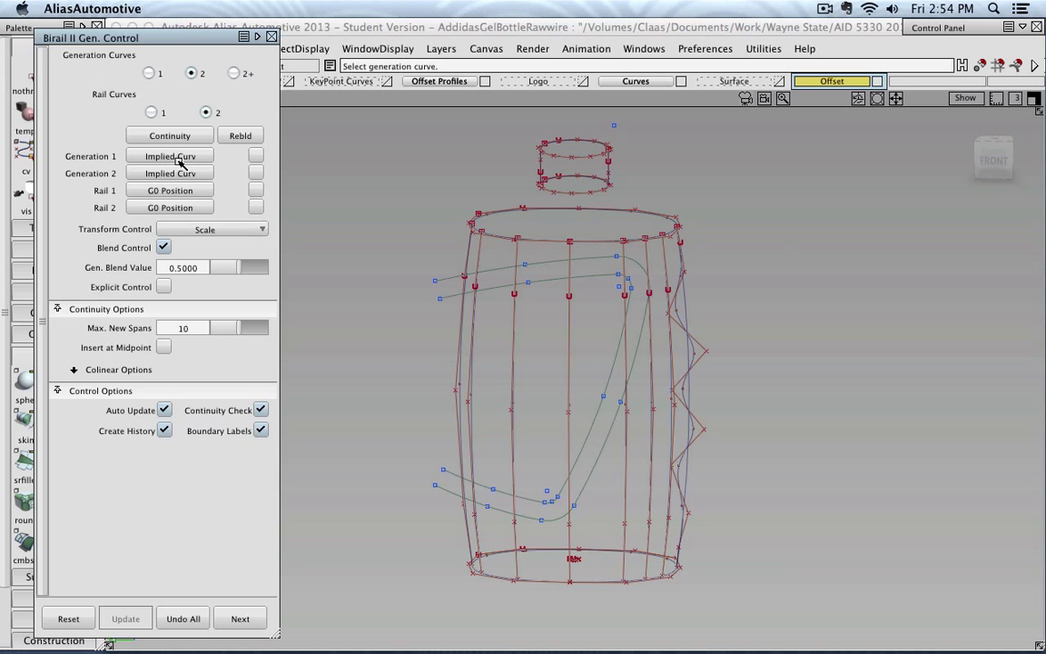
# - Build the birail body surface from the two opposite side curves along the upper and lower rim rails, and finish the command
pyautogui.keyDown('alt'); pyautogui.keyDown('shift'); pyautogui.moveTo(394, 350); pyautogui.dragTo(450, 354); pyautogui.keyUp('shift'); pyautogui.keyUp('alt')
pyautogui.click(464, 328)
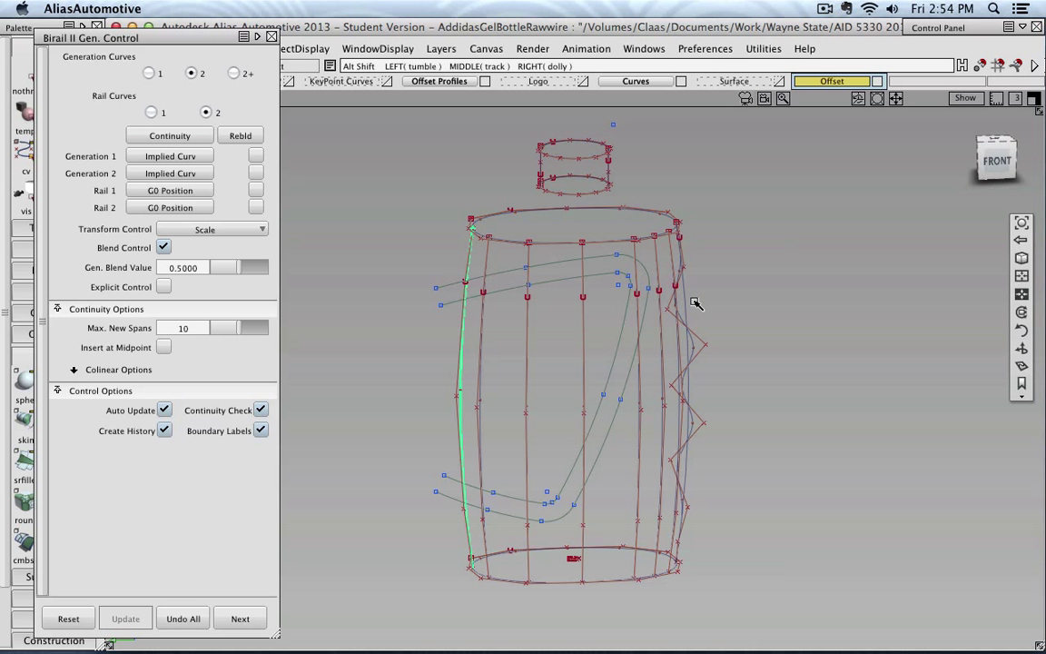
pyautogui.keyDown('alt'); pyautogui.keyDown('shift'); pyautogui.moveTo(693, 303); pyautogui.dragTo(728, 285, button='right'); pyautogui.keyUp('shift'); pyautogui.keyUp('alt')
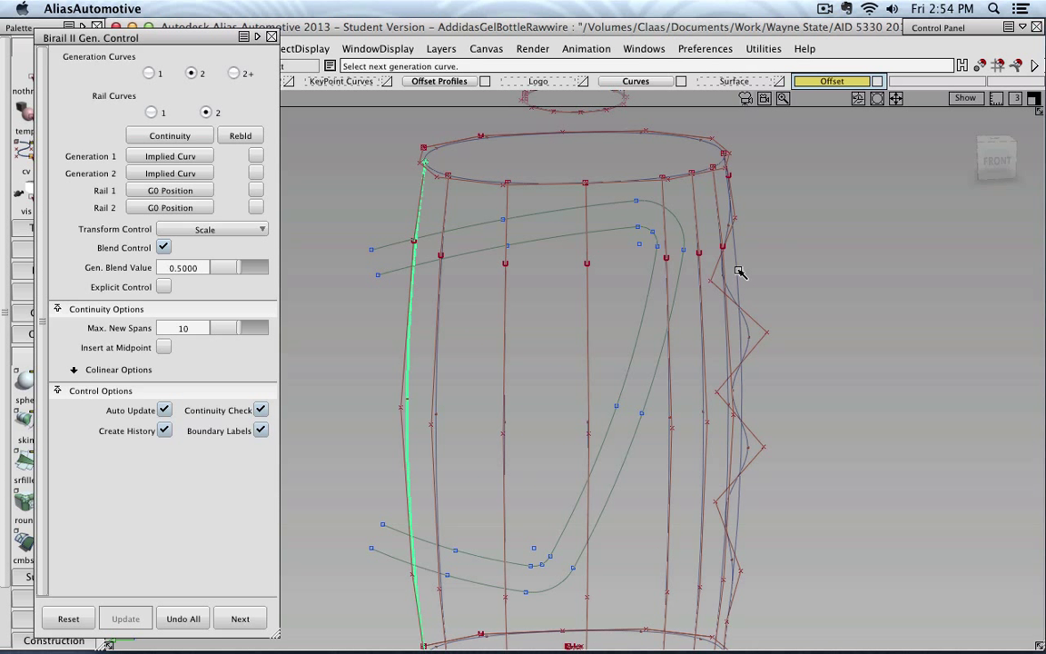
pyautogui.click(740, 274)
pyautogui.scroll(-2, 782, 341)
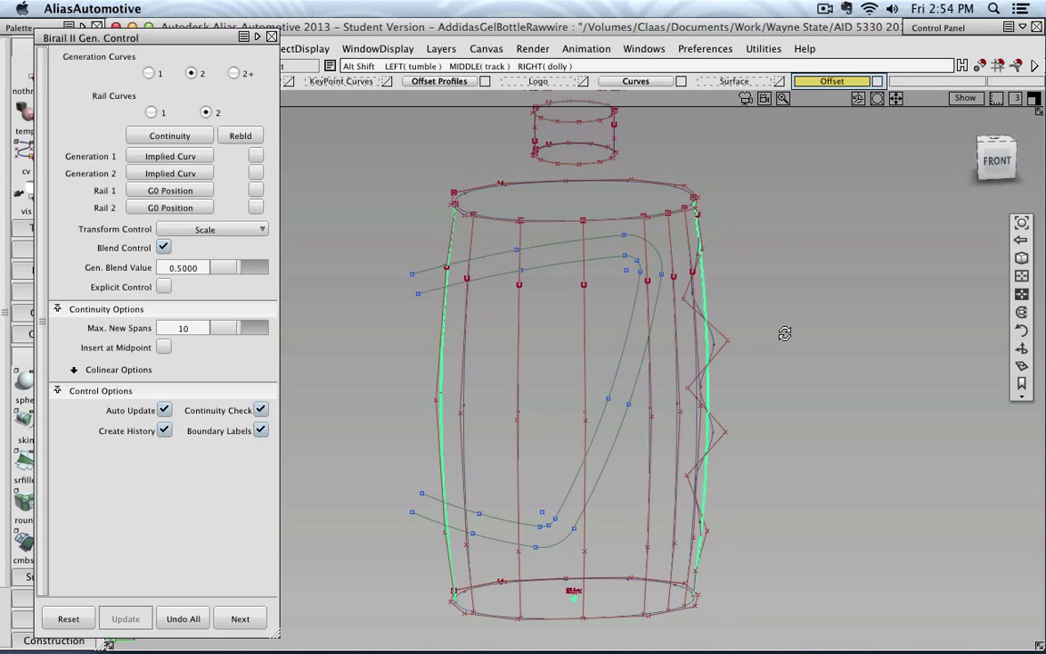
pyautogui.keyDown('alt'); pyautogui.keyDown('shift'); pyautogui.moveTo(784, 333); pyautogui.dragTo(694, 333); pyautogui.keyUp('shift'); pyautogui.keyUp('alt')
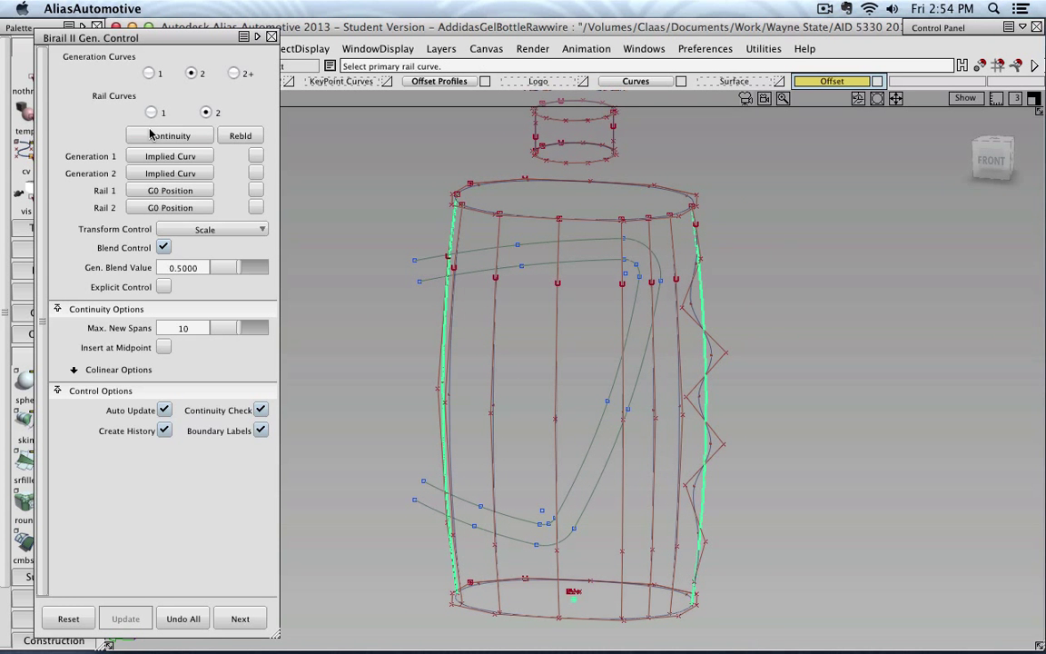
pyautogui.click(530, 217)
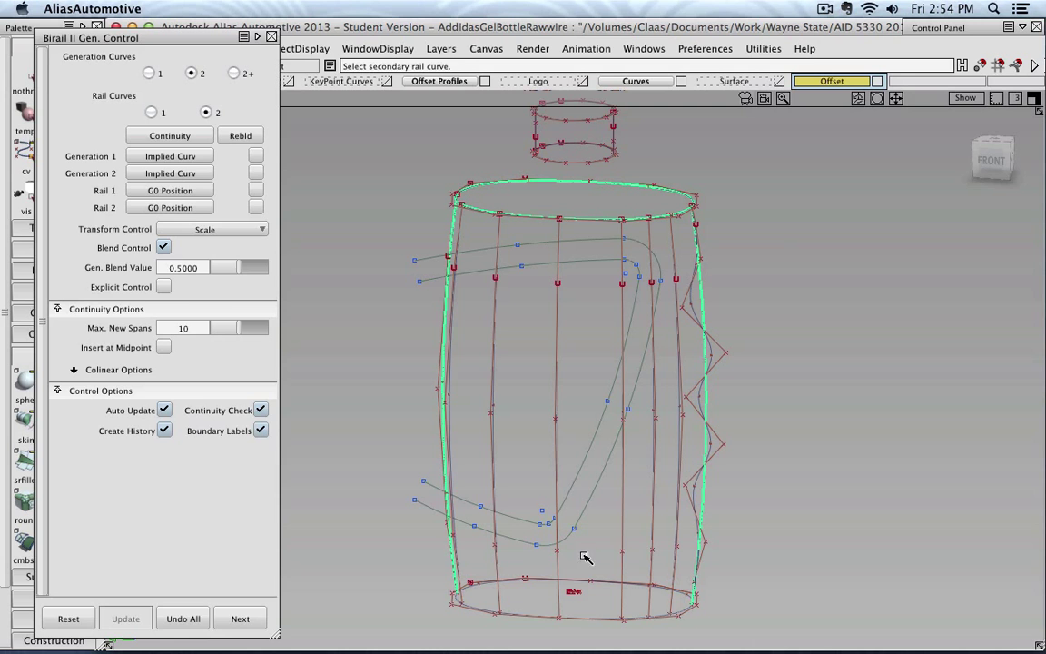
pyautogui.click(541, 616)
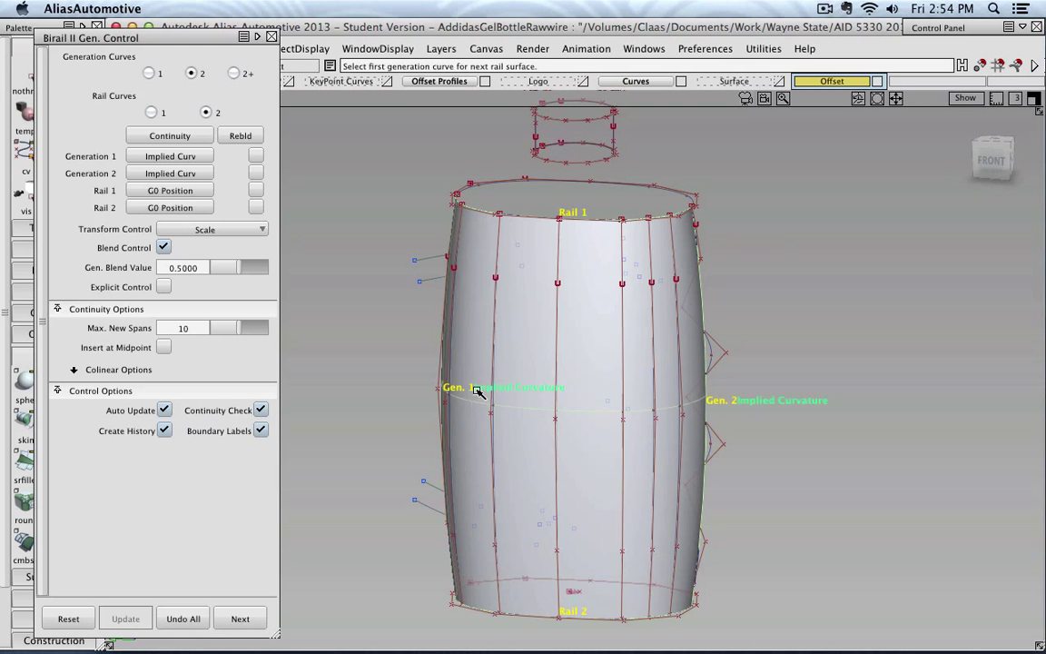
pyautogui.keyDown('alt'); pyautogui.keyDown('shift'); pyautogui.moveTo(477, 390); pyautogui.dragTo(596, 441); pyautogui.keyUp('shift'); pyautogui.keyUp('alt')
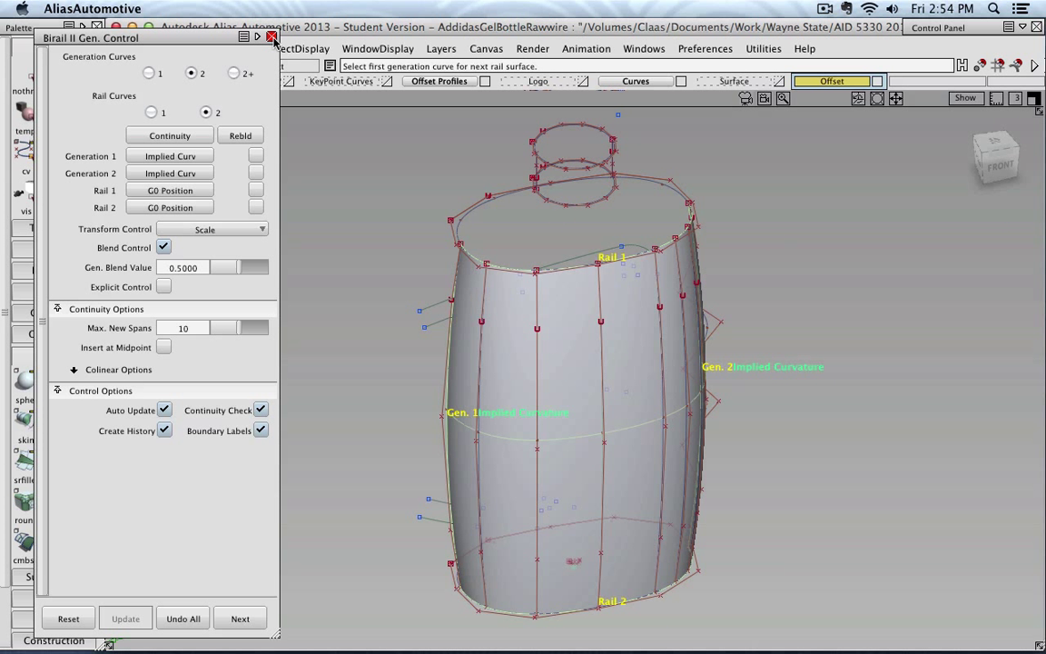
pyautogui.click(272, 38)
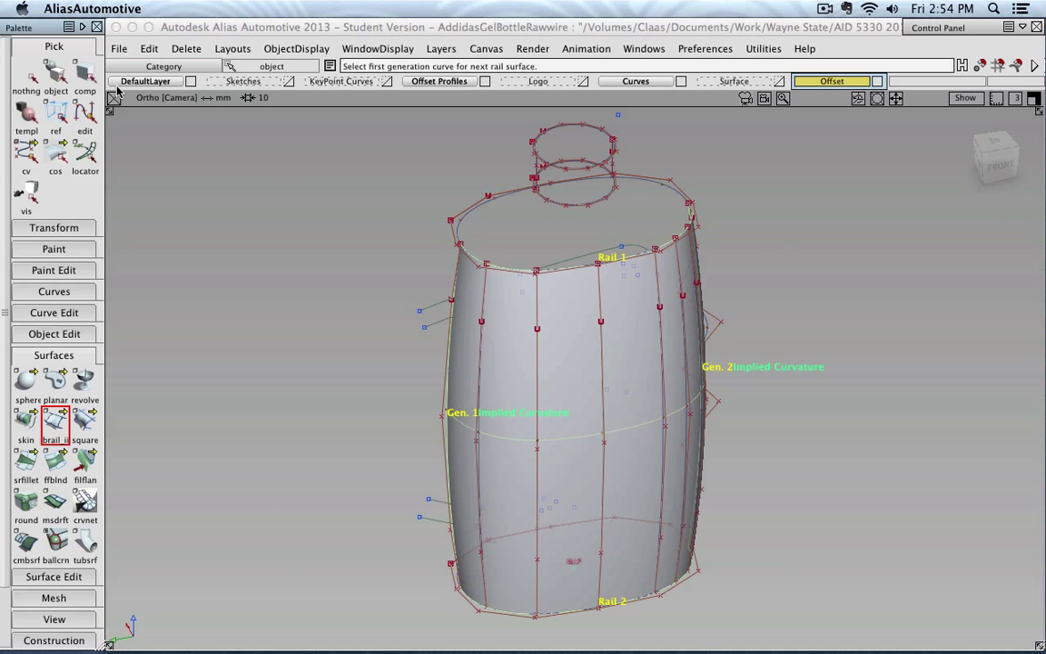
# - Create a new layer named Dumb
pyautogui.click(56, 77)
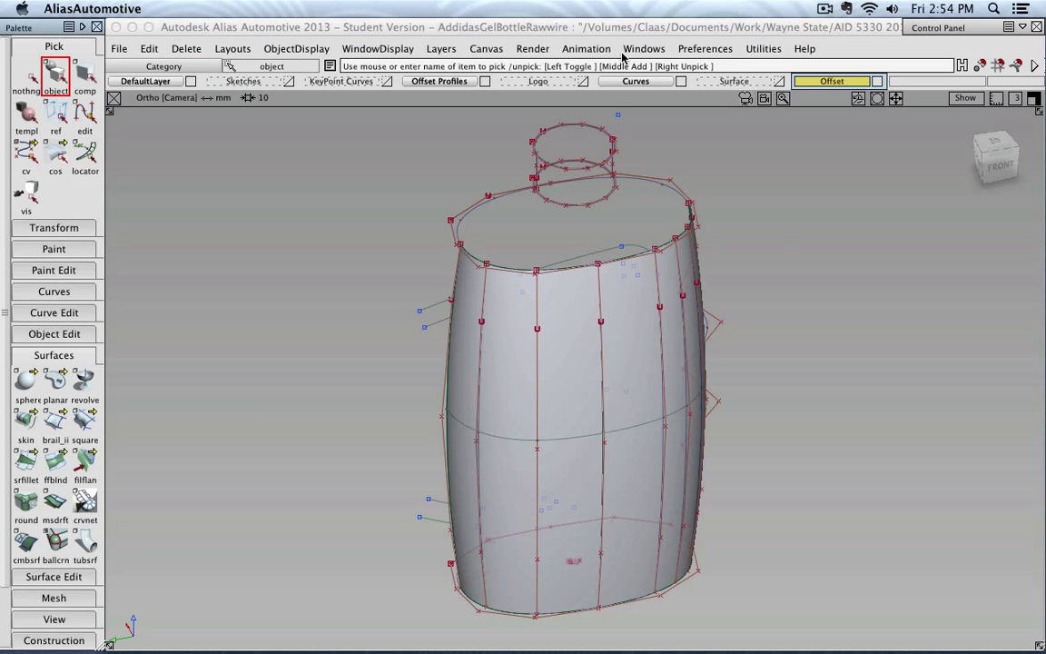
pyautogui.click(441, 49)
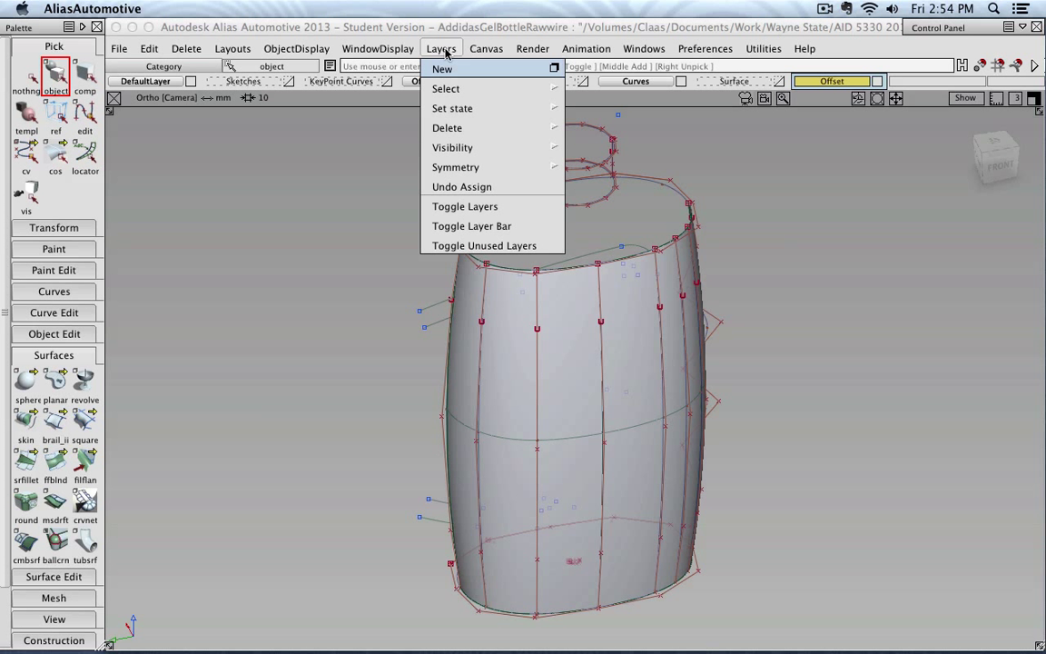
pyautogui.click(434, 69)
pyautogui.click(935, 83)
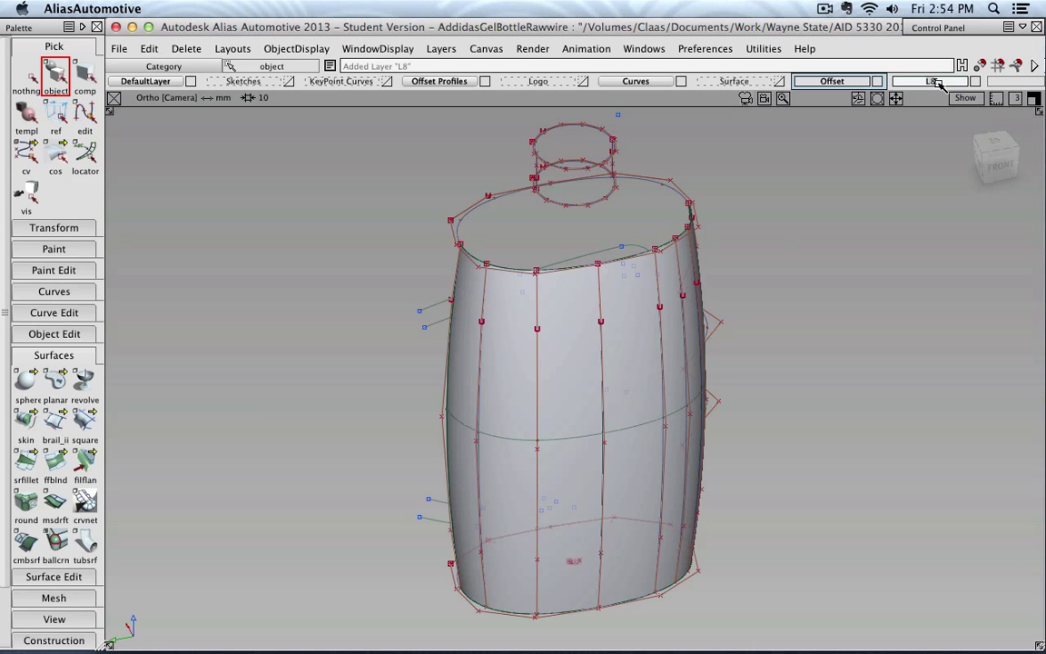
pyautogui.press('BackSpace')
pyautogui.write('Du')
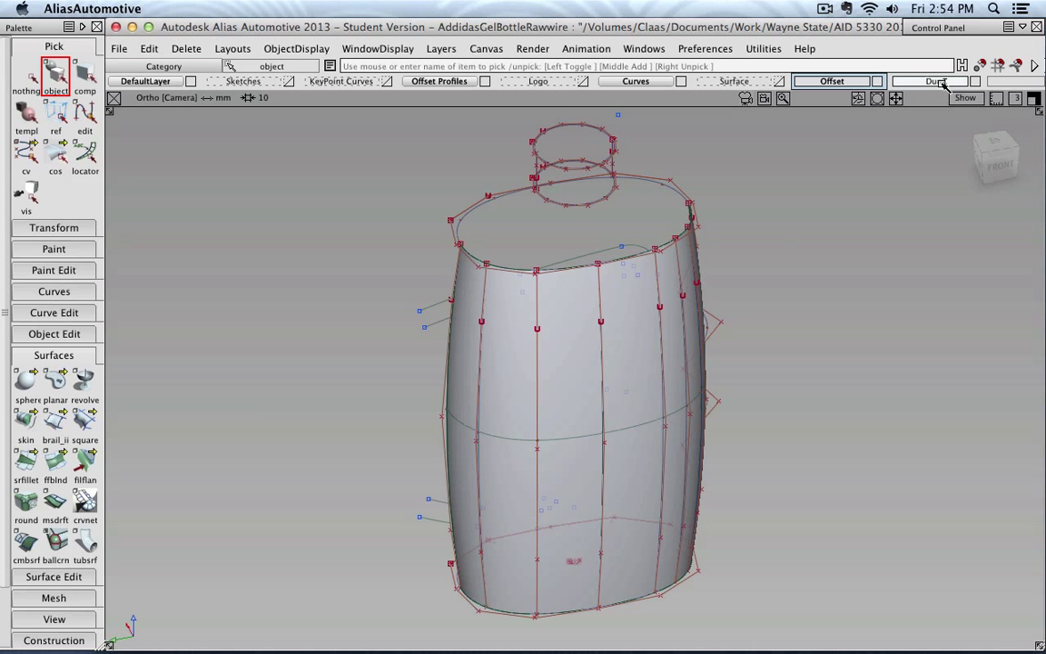
pyautogui.write('mp')
pyautogui.press('Return')
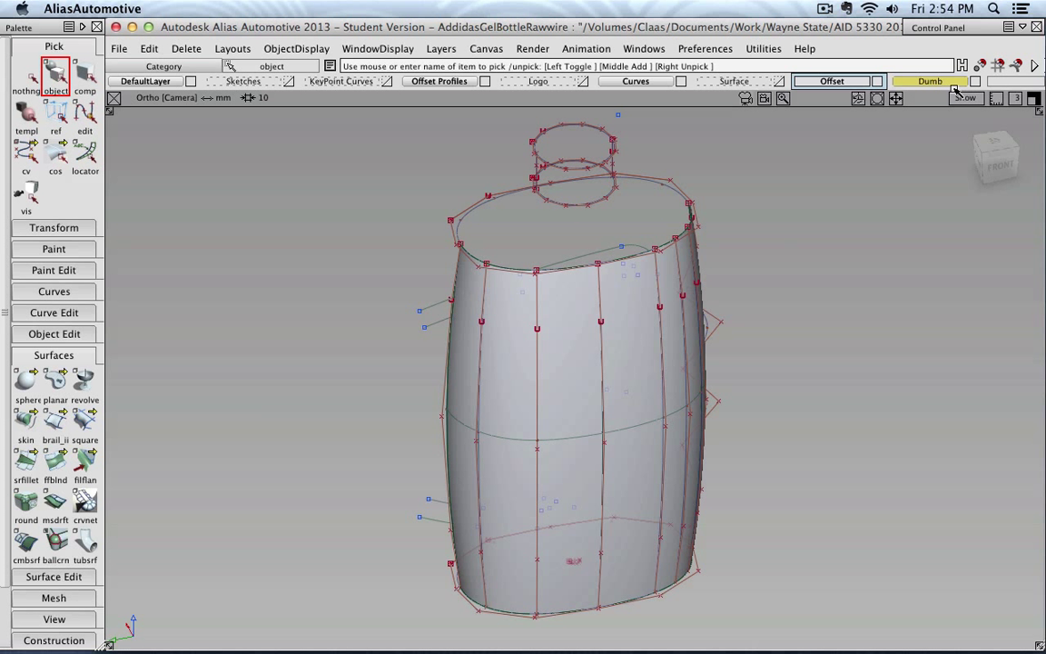
# - Select the new birail body surface, view it from the front, and rename the Dumb layer to Deposit
pyautogui.click(569, 438)
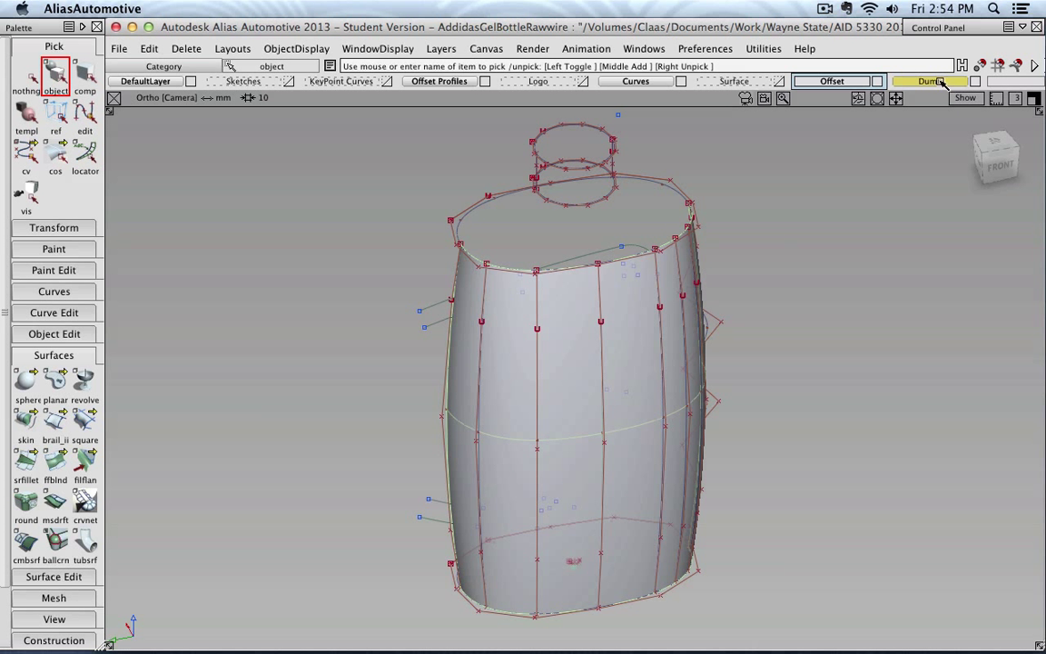
pyautogui.click(839, 81)
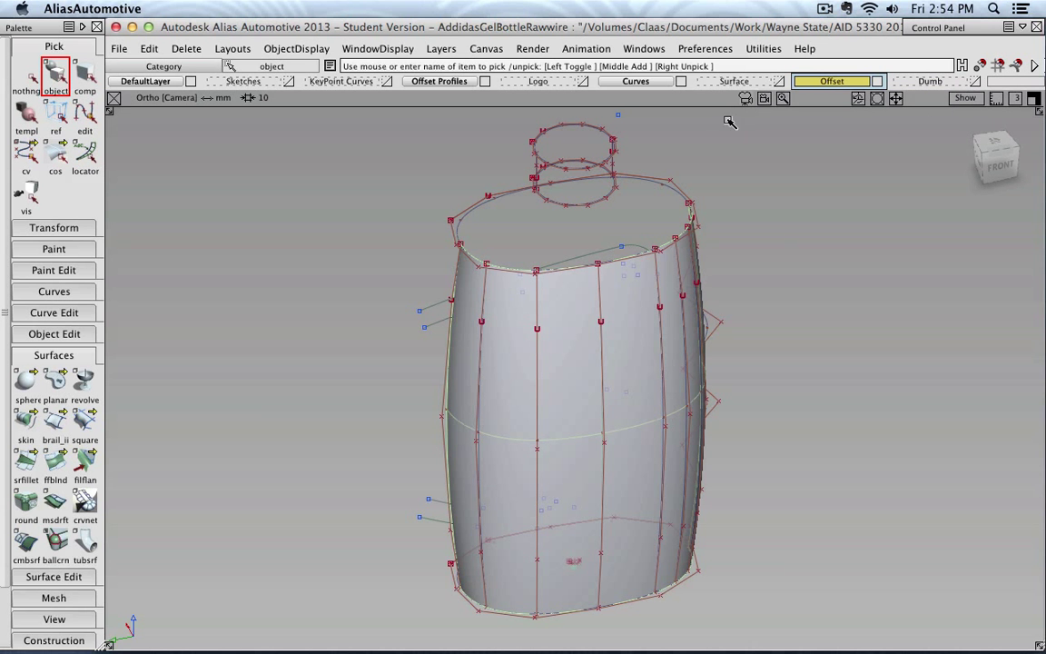
pyautogui.click(1001, 167)
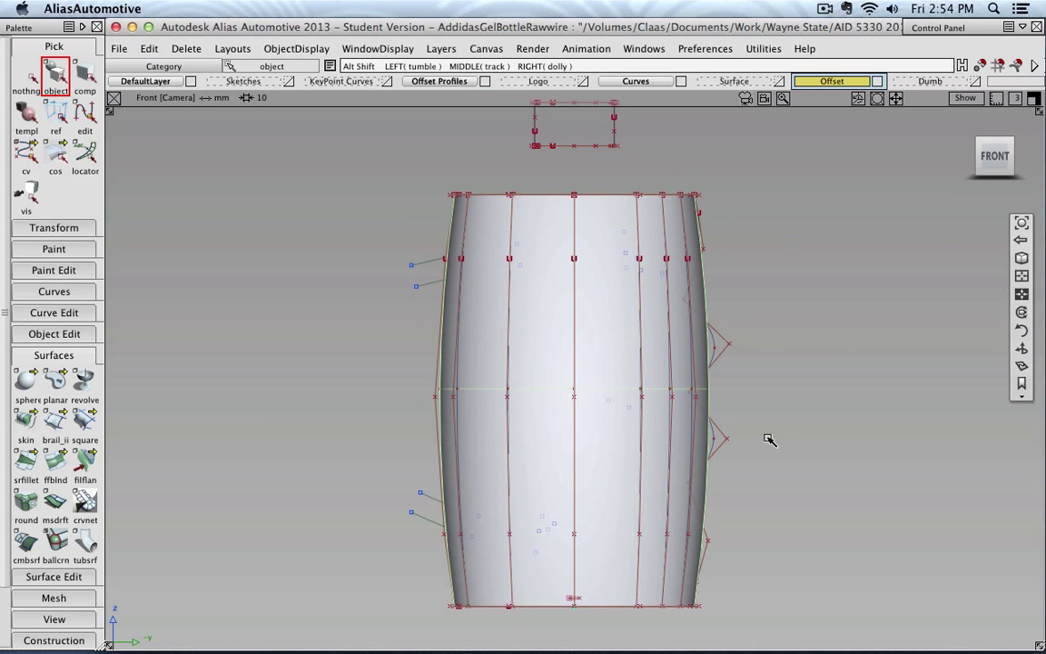
pyautogui.keyDown('alt'); pyautogui.keyDown('shift'); pyautogui.moveTo(769, 440); pyautogui.dragTo(742, 385, button='middle'); pyautogui.keyUp('shift'); pyautogui.keyUp('alt')
pyautogui.click(950, 82)
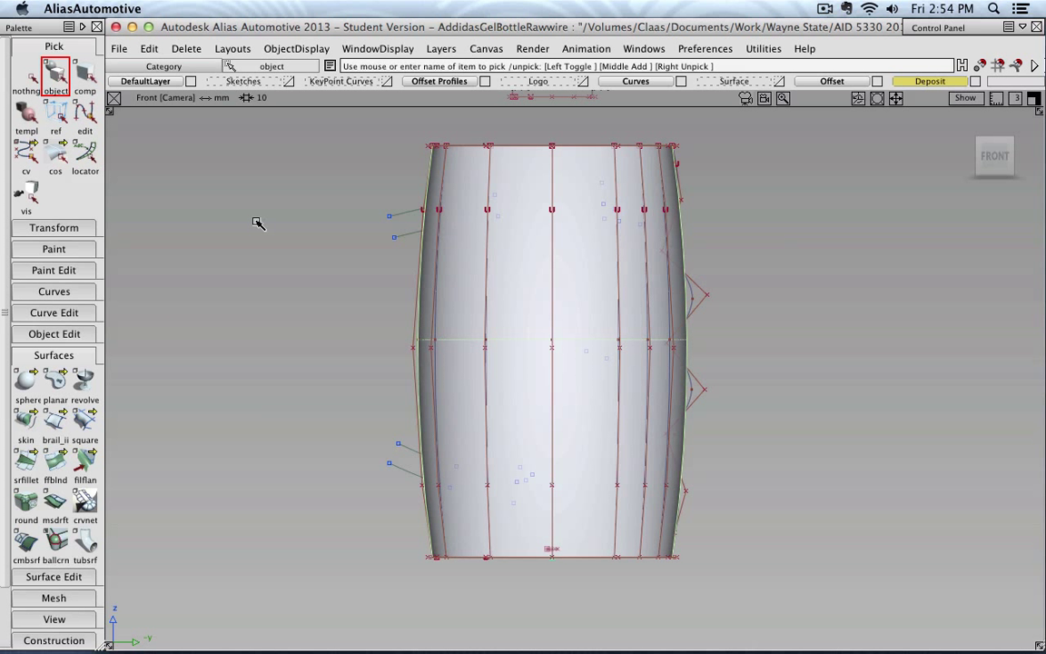
pyautogui.keyDown('alt'); pyautogui.keyDown('shift'); pyautogui.moveTo(273, 236); pyautogui.dragTo(275, 256, button='middle'); pyautogui.keyUp('shift'); pyautogui.keyUp('alt')
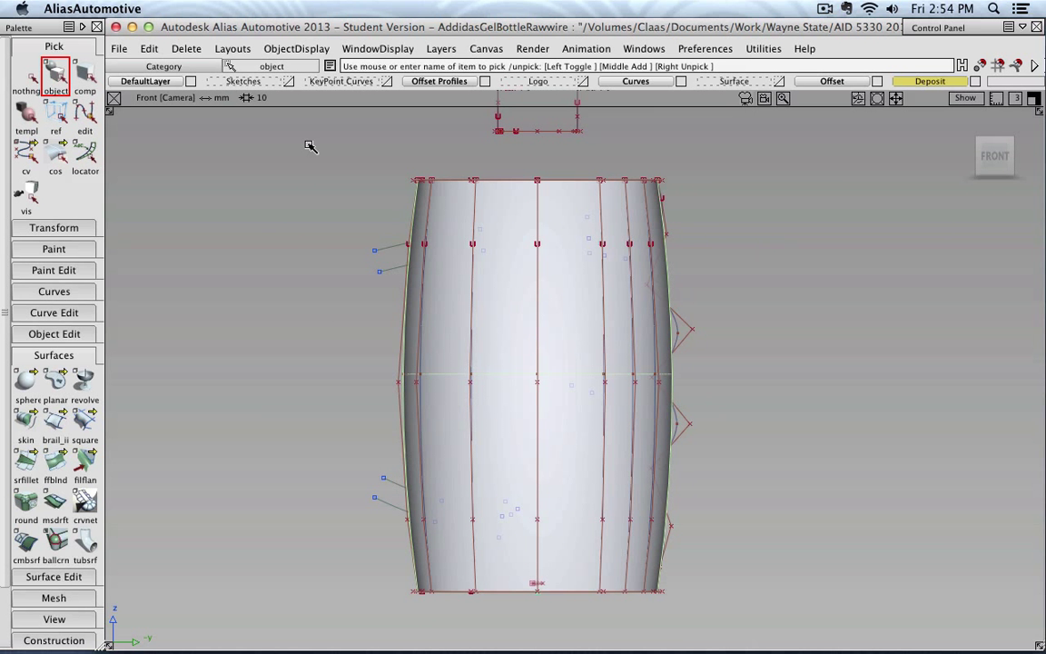
# - Show the Sketches layer and turn off hardware shading in the front view
pyautogui.click(289, 82)
pyautogui.keyDown('ctrl'); pyautogui.keyDown('shift'); pyautogui.rightClick(243, 327); pyautogui.keyUp('shift'); pyautogui.keyUp('ctrl')
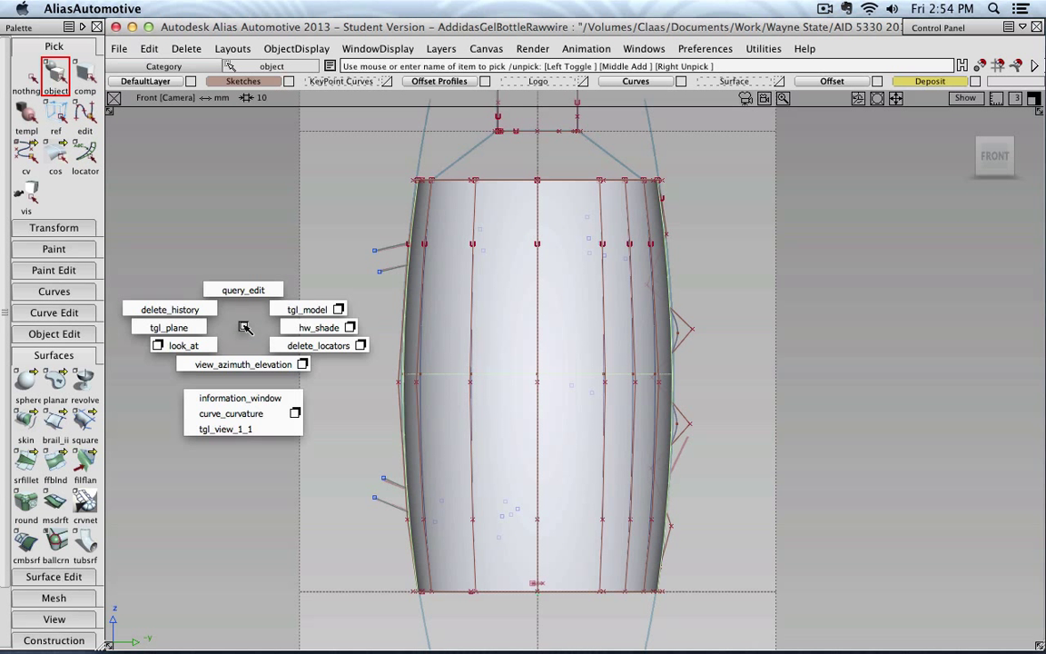
pyautogui.keyDown('ctrl'); pyautogui.keyDown('shift'); pyautogui.moveTo(244, 327); pyautogui.dragTo(313, 328); pyautogui.keyUp('shift'); pyautogui.keyUp('ctrl')
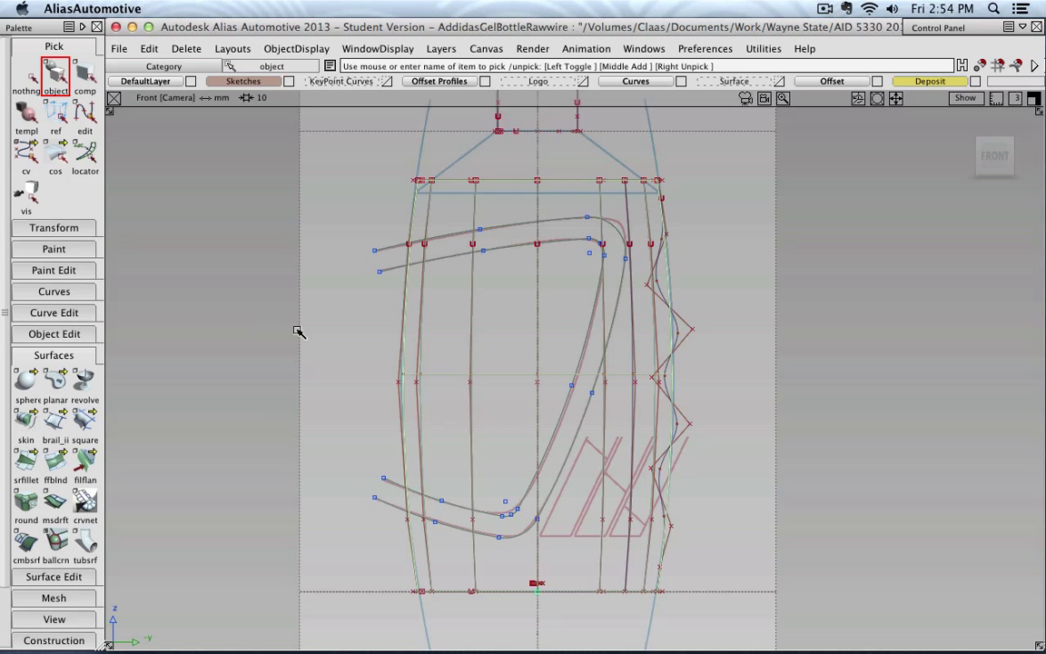
# - Set the Addidas Gel Bottle Details canvas layer's opacity to 0.00 and raise the opacity of the uppermost bottle outline sketch layer
pyautogui.click(642, 49)
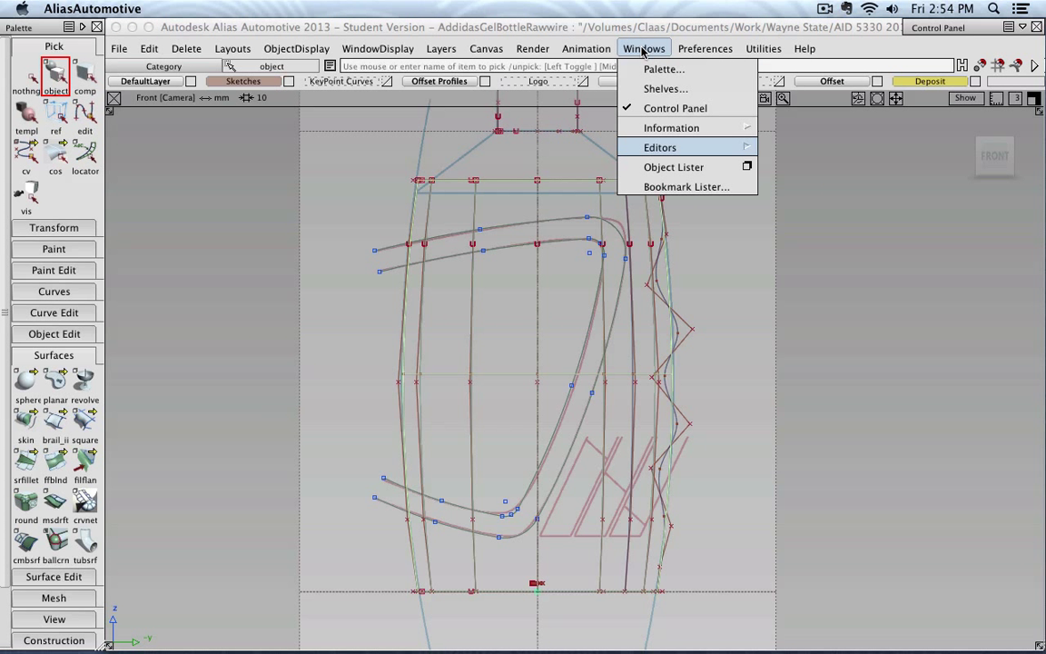
pyautogui.moveTo(663, 146)
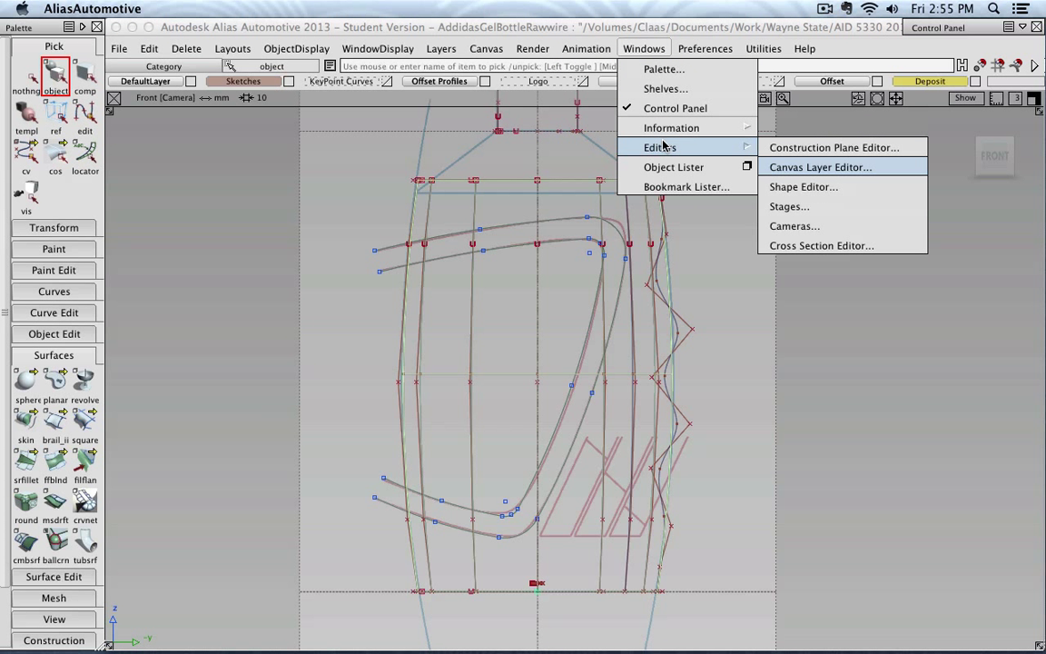
pyautogui.click(790, 167)
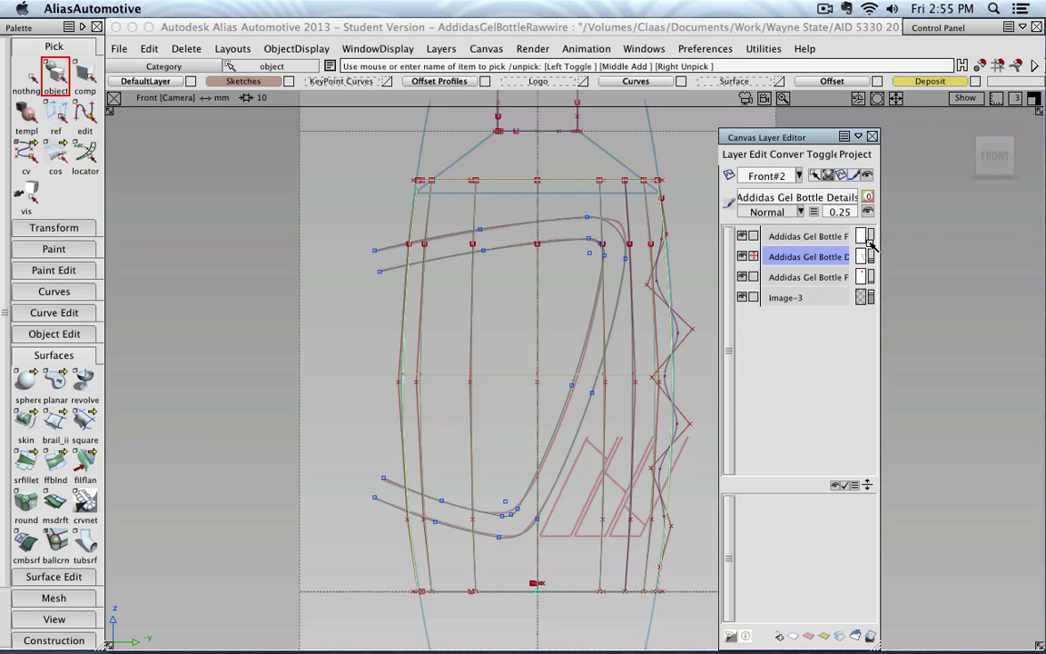
pyautogui.moveTo(871, 258); pyautogui.dragTo(871, 290)
pyautogui.click(870, 257)
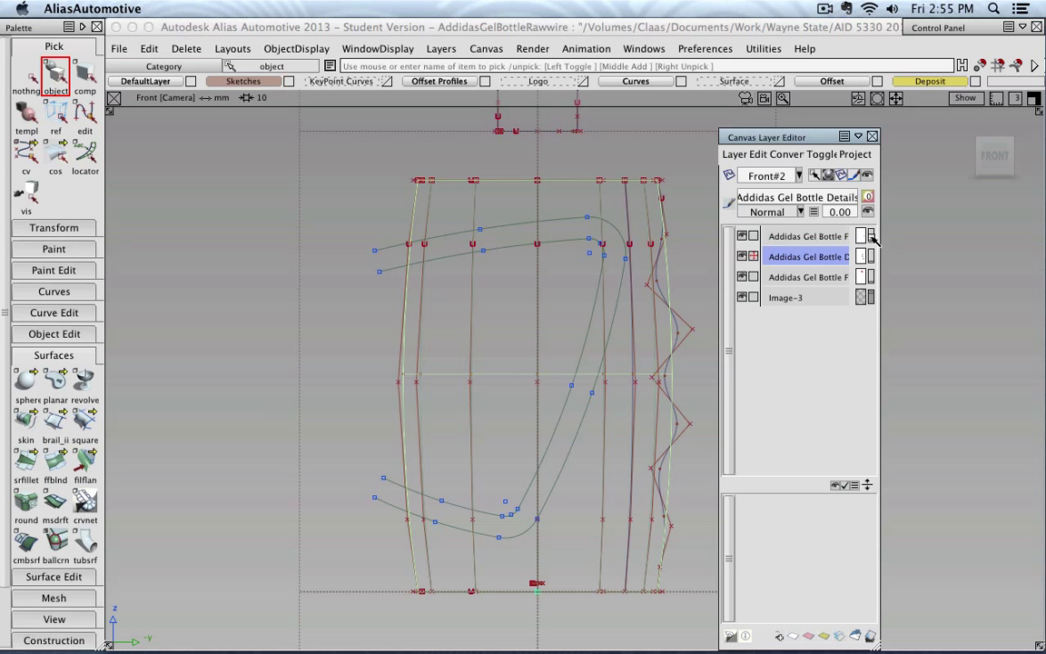
pyautogui.click(870, 236)
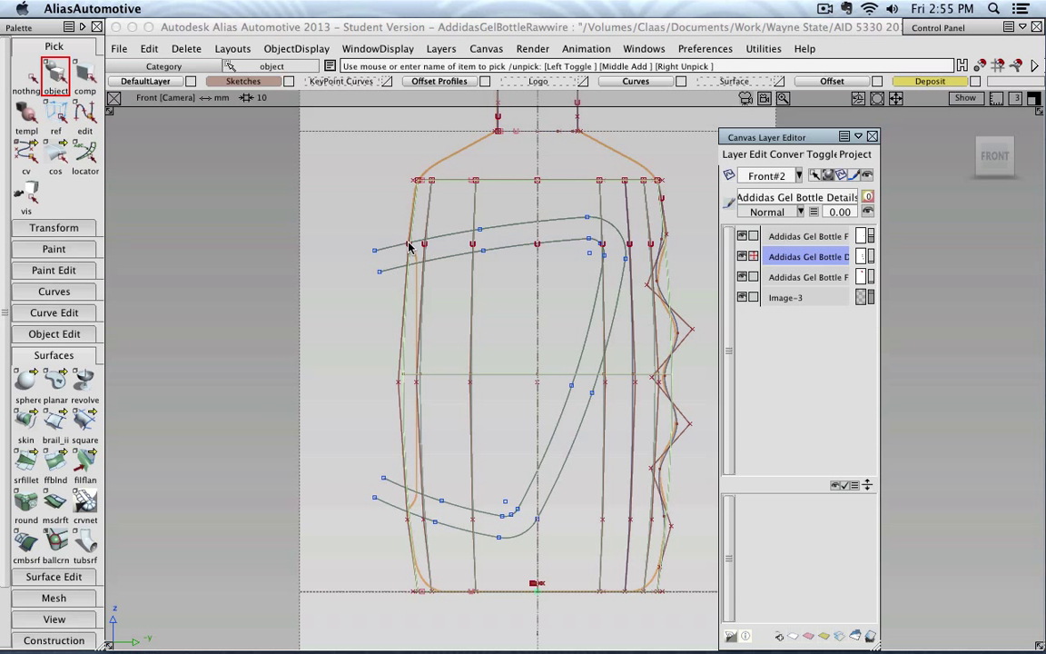
pyautogui.click(872, 136)
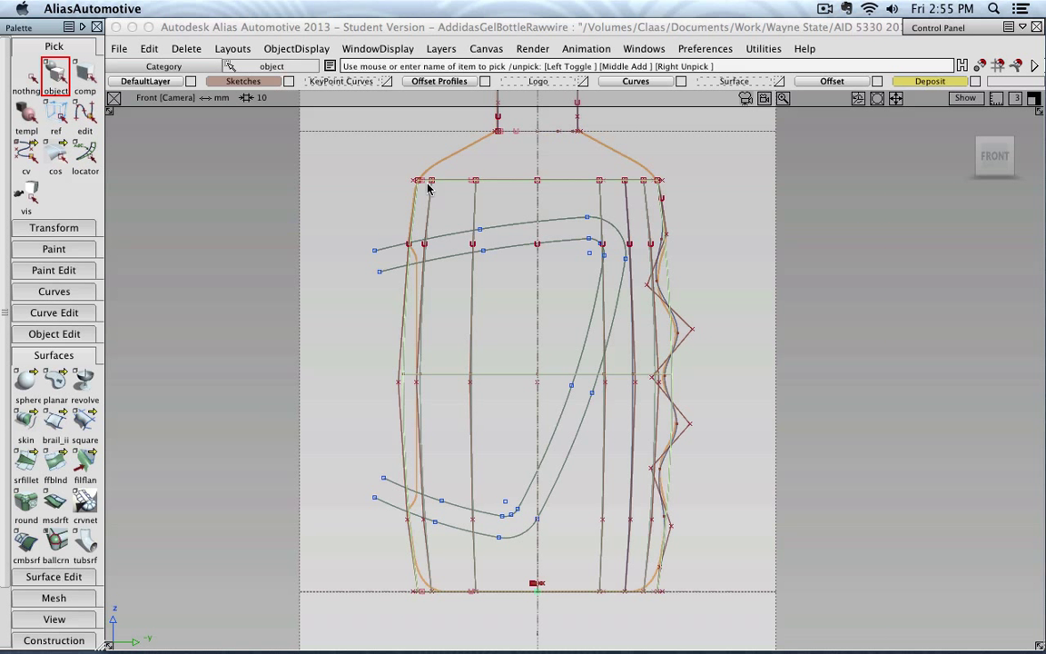
# - Offset the selected birail body surface inward by 2.668 mm to match the recess in the sketched outline
pyautogui.click(88, 351)
pyautogui.click(60, 334)
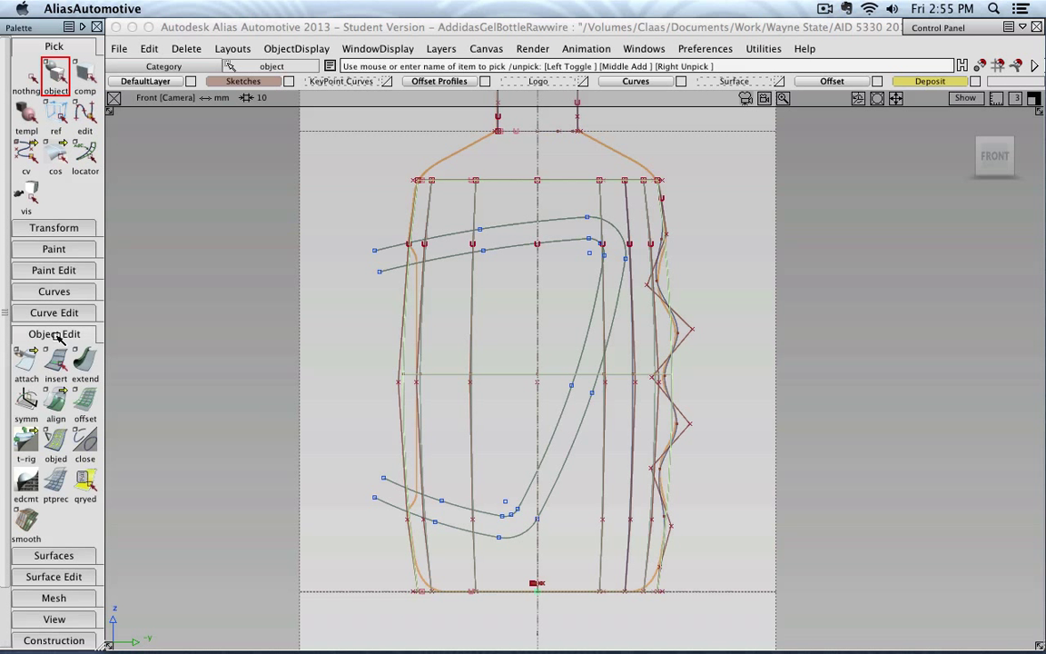
pyautogui.click(85, 404)
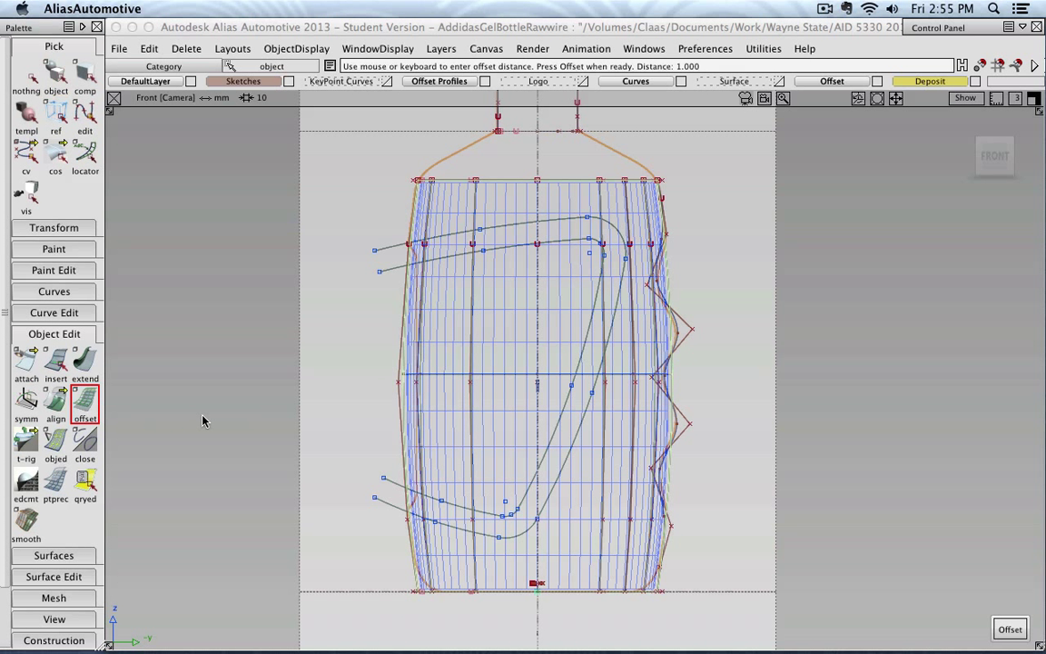
pyautogui.keyDown('alt'); pyautogui.keyDown('shift'); pyautogui.moveTo(368, 385); pyautogui.dragTo(590, 399); pyautogui.keyUp('shift'); pyautogui.keyUp('alt')
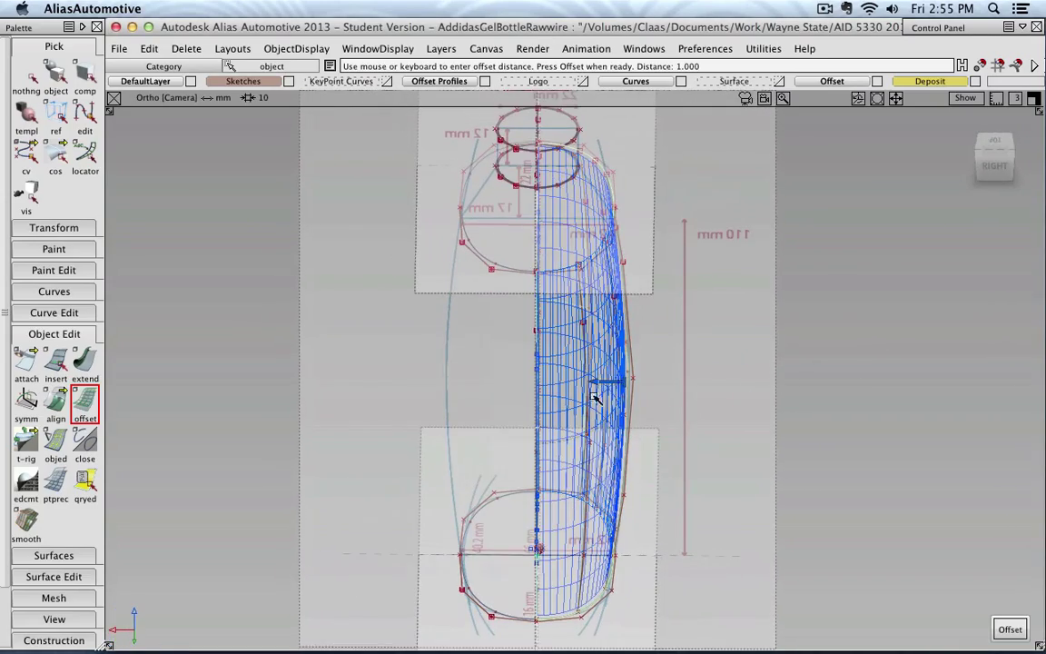
pyautogui.keyDown('alt'); pyautogui.keyDown('shift'); pyautogui.moveTo(699, 401); pyautogui.dragTo(810, 199); pyautogui.keyUp('shift'); pyautogui.keyUp('alt')
pyautogui.click(1006, 166)
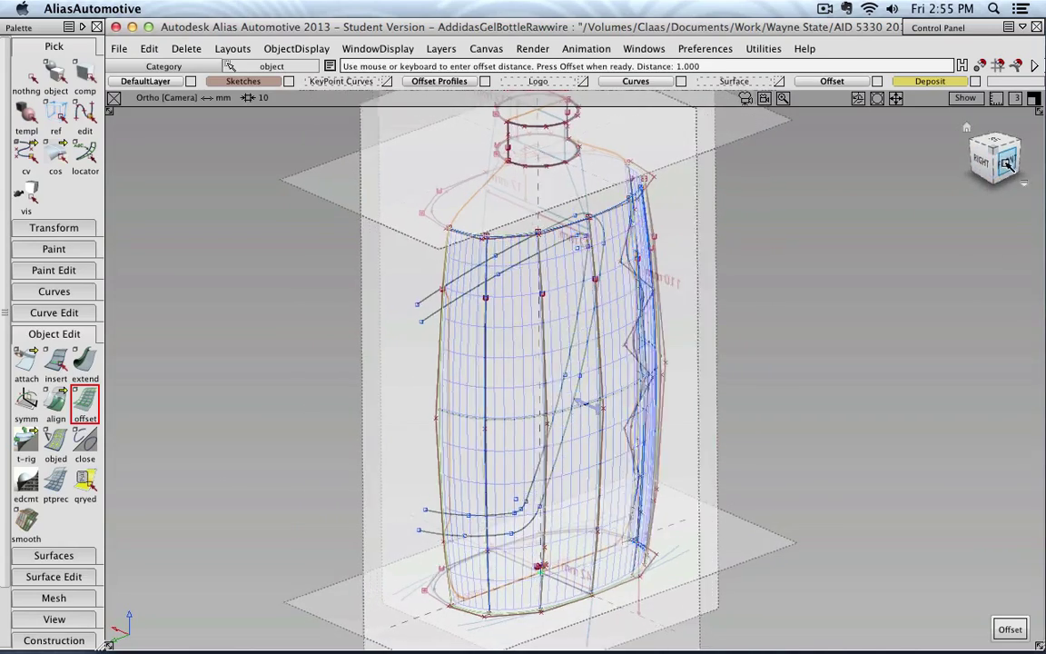
pyautogui.keyDown('alt'); pyautogui.keyDown('shift'); pyautogui.moveTo(374, 389); pyautogui.dragTo(330, 346, button='right'); pyautogui.keyUp('shift'); pyautogui.keyUp('alt')
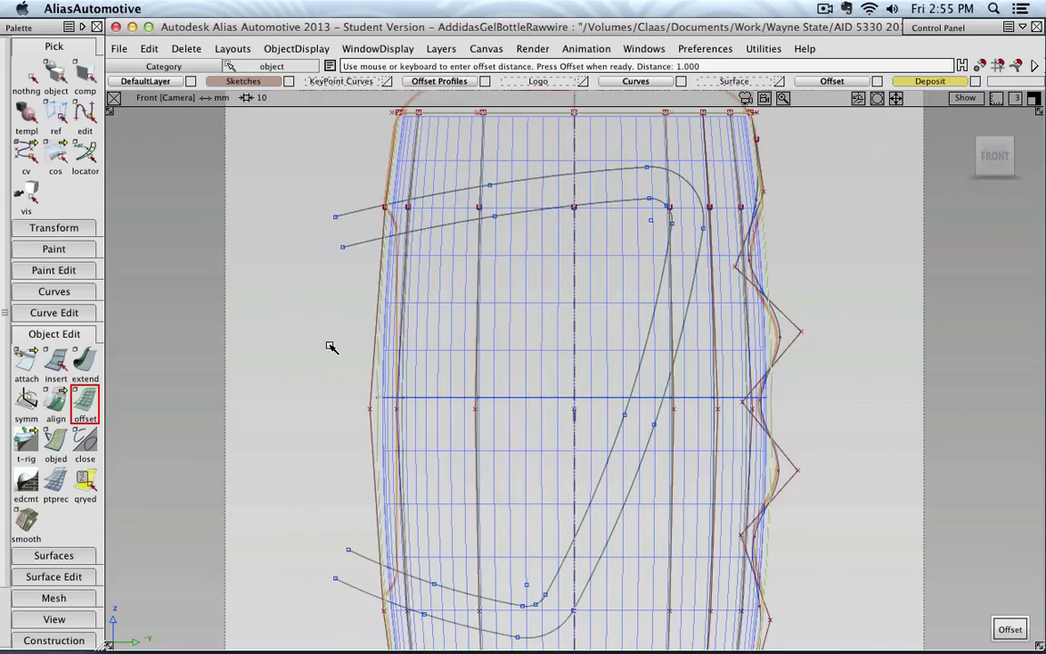
pyautogui.keyDown('alt'); pyautogui.keyDown('shift'); pyautogui.moveTo(330, 346); pyautogui.dragTo(388, 397, button='middle'); pyautogui.keyUp('shift'); pyautogui.keyUp('alt')
pyautogui.keyDown('alt'); pyautogui.keyDown('shift'); pyautogui.moveTo(387, 397); pyautogui.dragTo(335, 386, button='right'); pyautogui.keyUp('shift'); pyautogui.keyUp('alt')
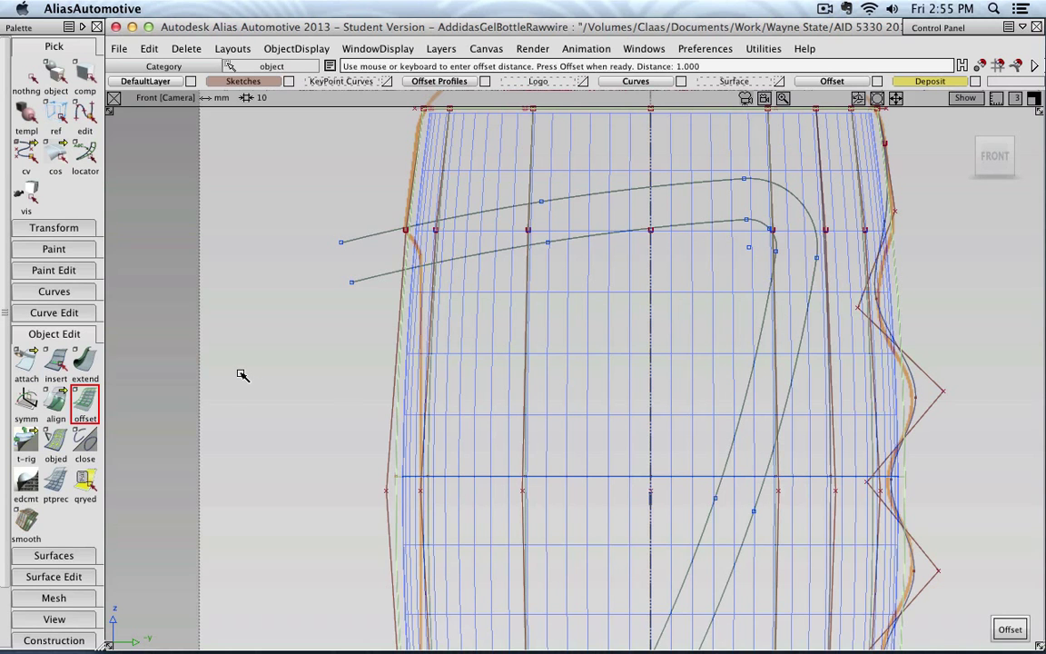
pyautogui.moveTo(241, 374)
pyautogui.mouseDown()
pyautogui.moveTo(269, 381)
pyautogui.moveTo(258, 380)
pyautogui.mouseUp()
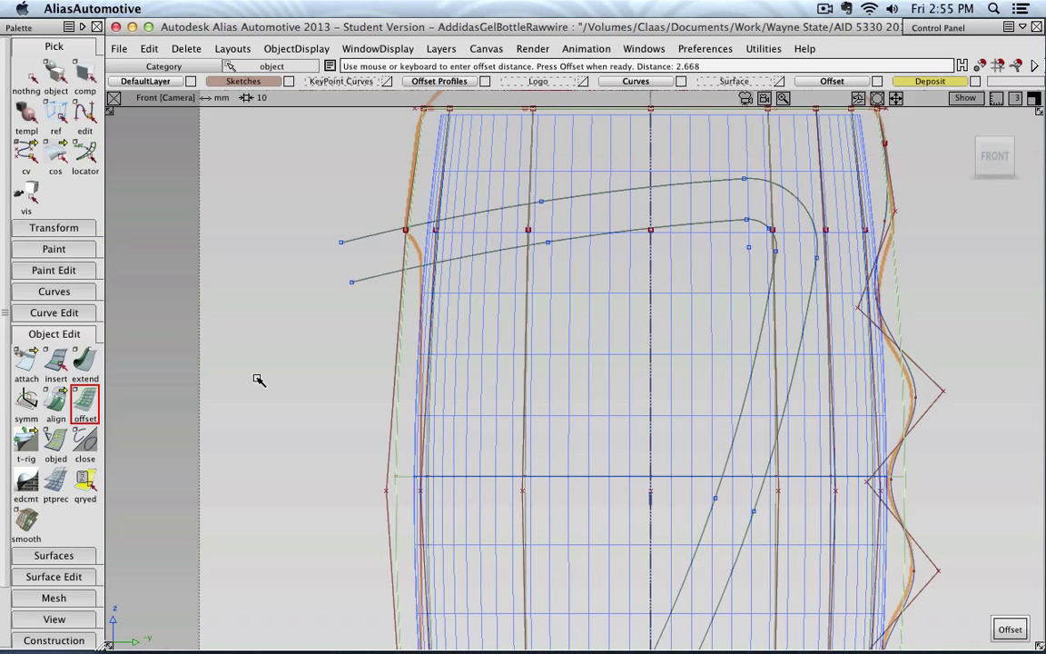
pyautogui.click(1010, 629)
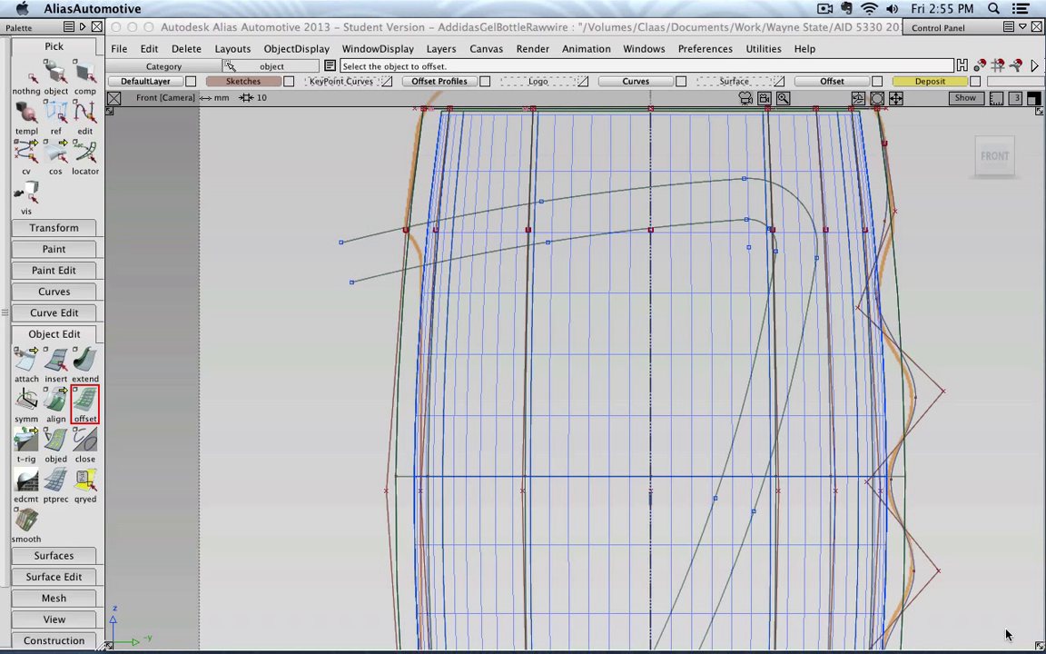
# - Clear the selection, hide the Sketches layer, and turn hardware shading on in an angled view
pyautogui.click(31, 67)
pyautogui.click(60, 76)
pyautogui.scroll(-5, 387, 209)
pyautogui.keyDown('alt'); pyautogui.keyDown('shift'); pyautogui.moveTo(437, 252); pyautogui.dragTo(556, 288); pyautogui.keyUp('shift'); pyautogui.keyUp('alt')
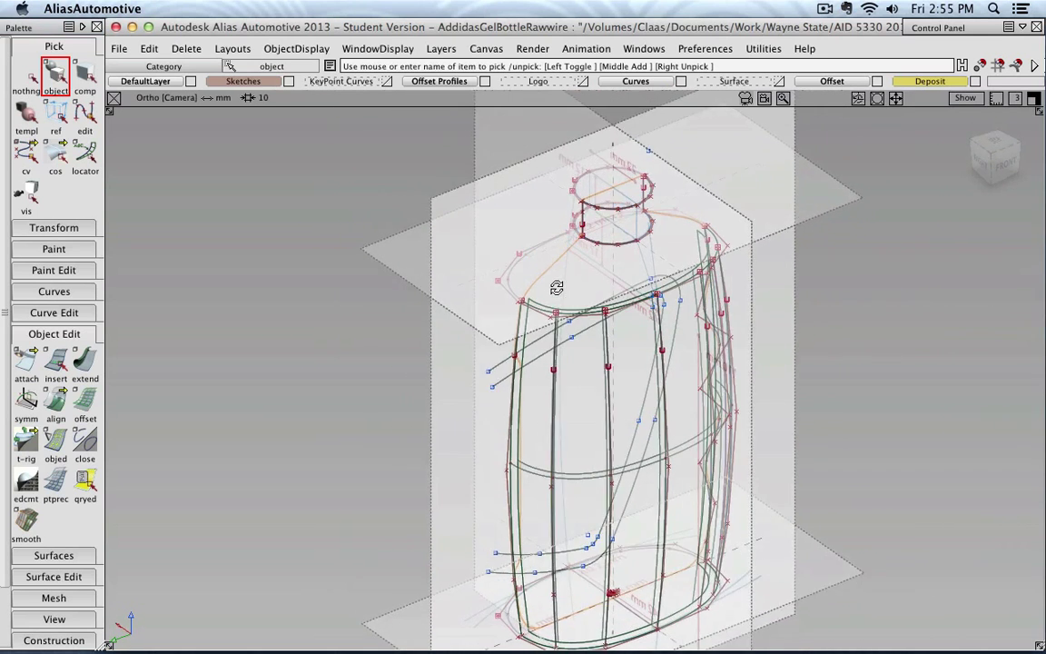
pyautogui.click(252, 80)
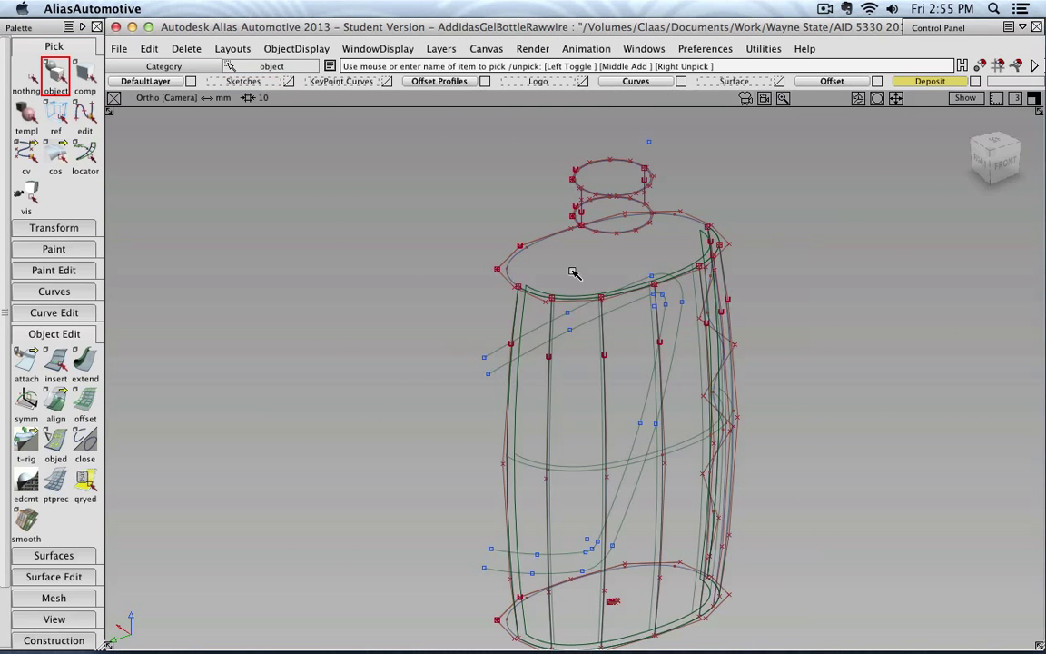
pyautogui.keyDown('ctrl'); pyautogui.keyDown('shift'); pyautogui.moveTo(785, 287); pyautogui.dragTo(825, 292, button='right'); pyautogui.keyUp('shift'); pyautogui.keyUp('ctrl')
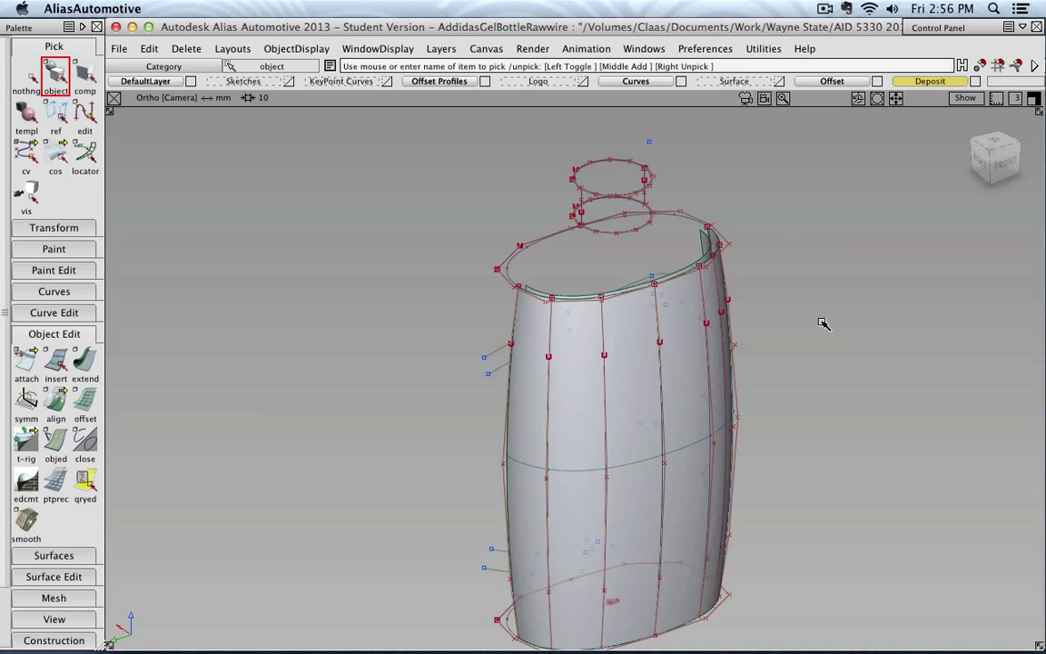
# - Select the outer body surface and assign it to the Deposit layer
pyautogui.click(26, 76)
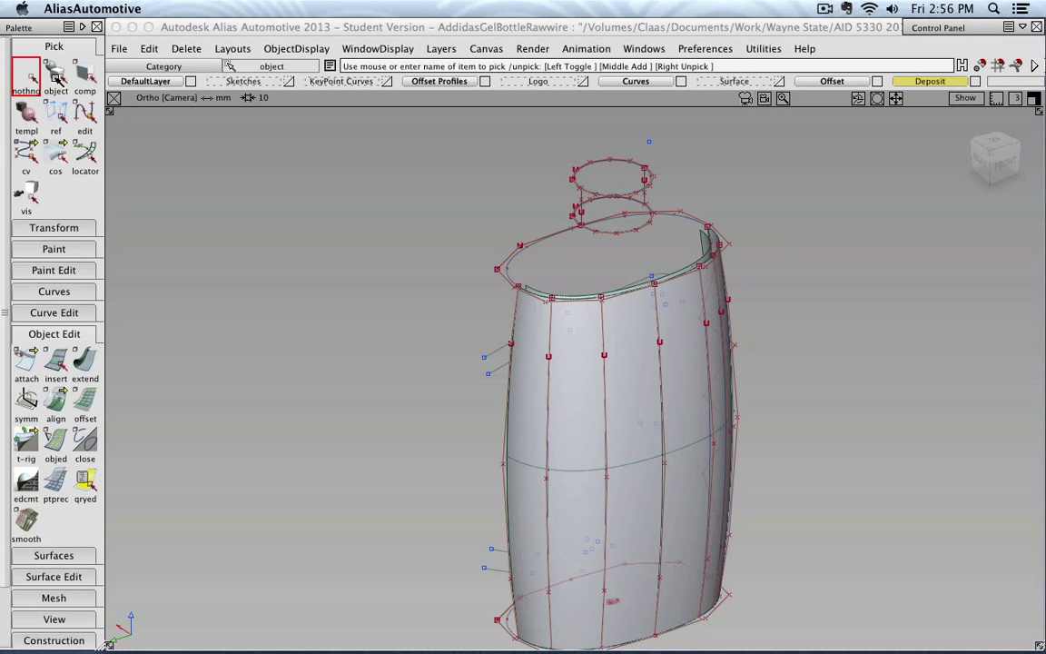
pyautogui.click(569, 361)
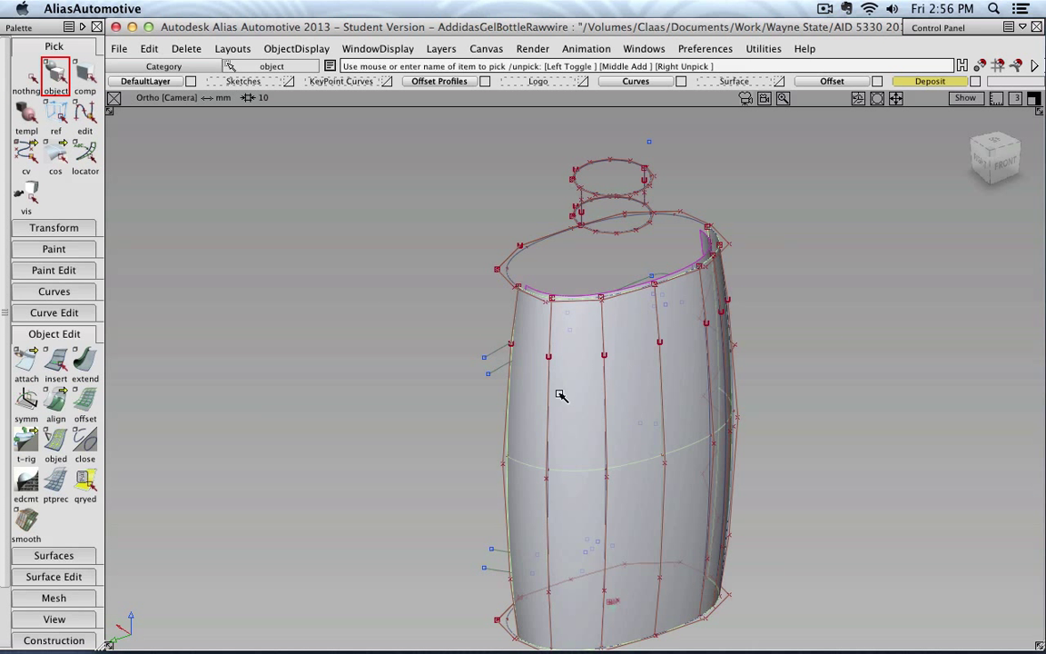
pyautogui.rightClick(931, 82)
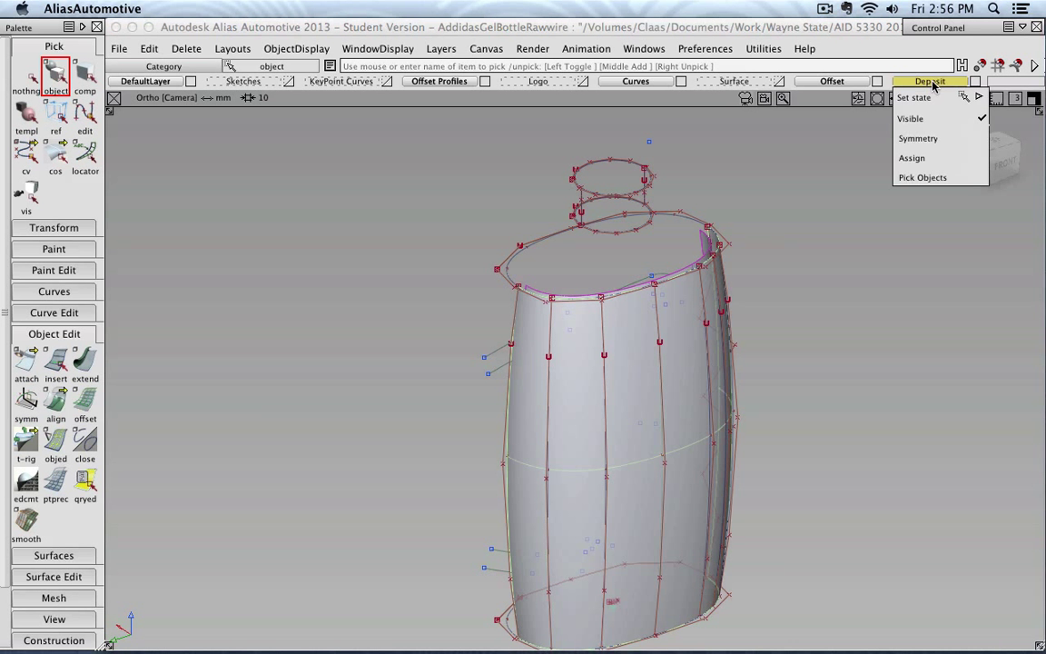
pyautogui.click(939, 157)
pyautogui.keyDown('alt'); pyautogui.keyDown('shift'); pyautogui.moveTo(709, 248); pyautogui.dragTo(734, 224, button='right'); pyautogui.keyUp('shift'); pyautogui.keyUp('alt')
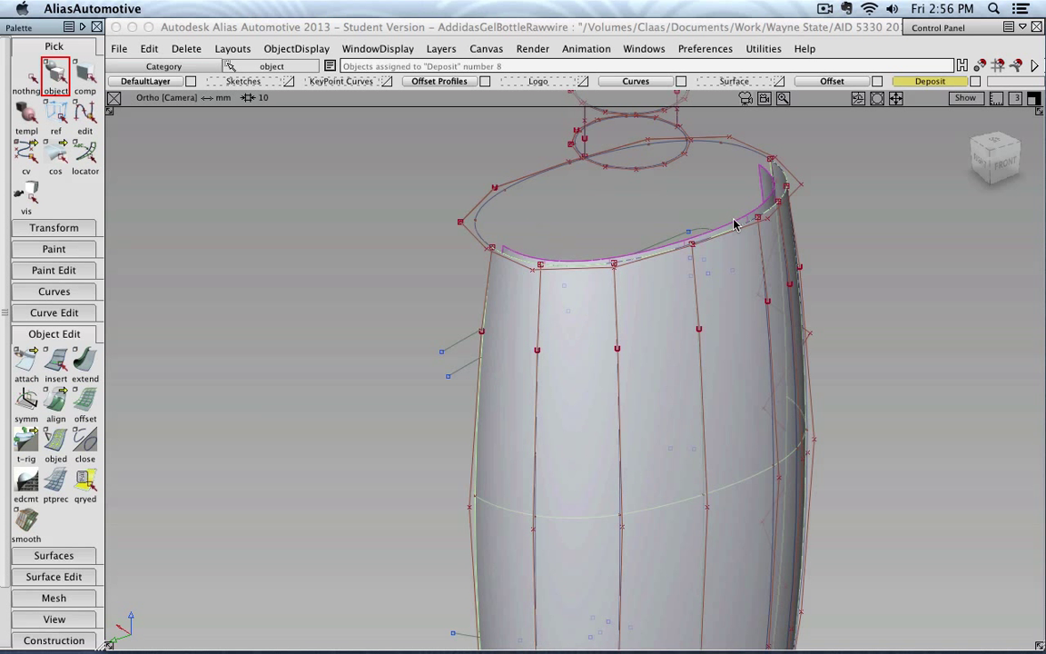
# - Select only the inner offset surface and assign it to the Offset layer
pyautogui.click(762, 178)
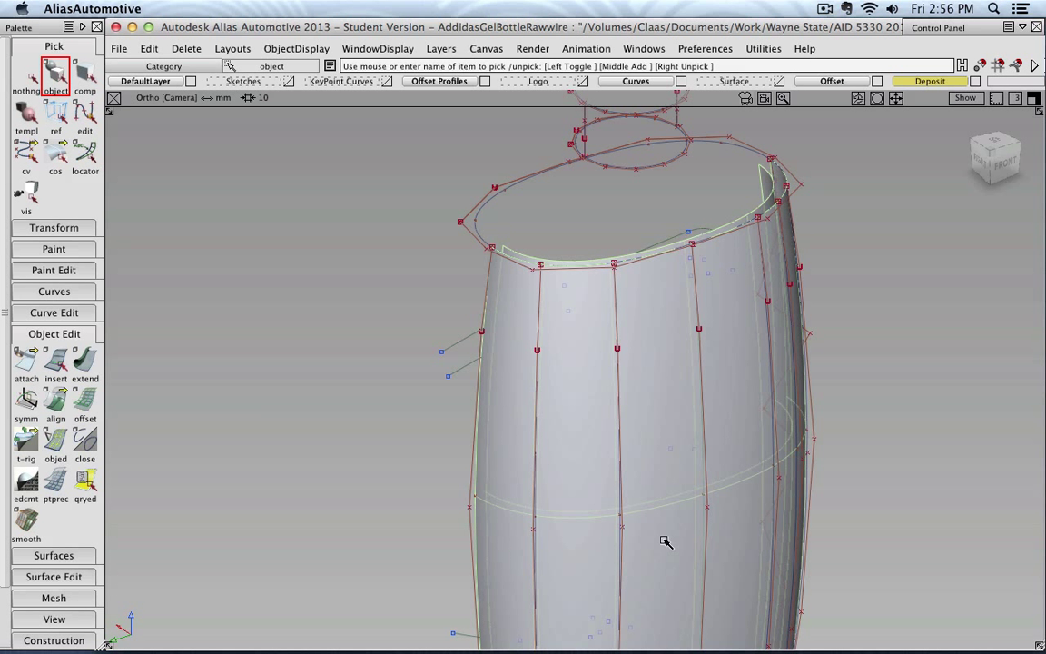
pyautogui.rightClick(843, 82)
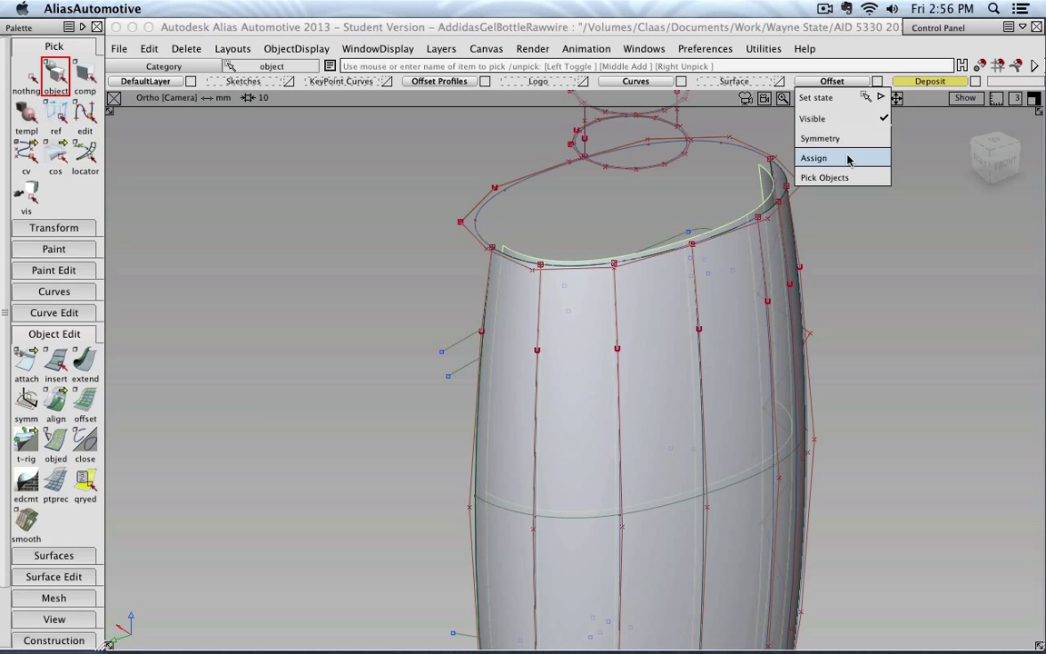
pyautogui.click(845, 157)
# - Make Offset the active layer and hide the Deposit layer
pyautogui.click(845, 80)
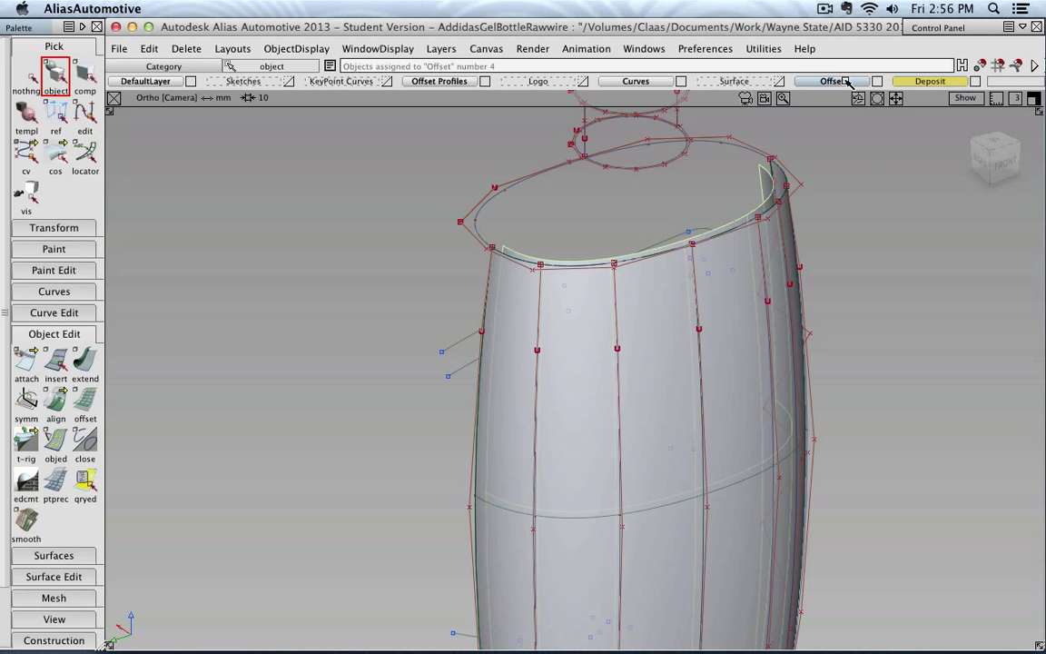
pyautogui.click(976, 82)
pyautogui.keyDown('alt'); pyautogui.keyDown('shift'); pyautogui.moveTo(912, 264); pyautogui.dragTo(880, 399, button='right'); pyautogui.keyUp('shift'); pyautogui.keyUp('alt')
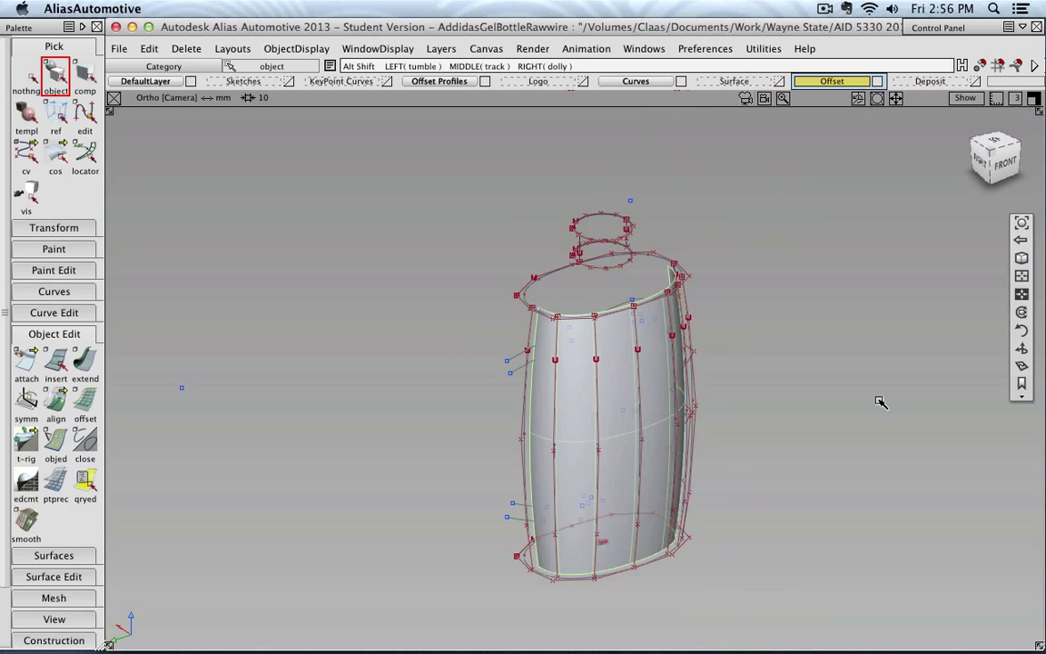
pyautogui.keyDown('alt'); pyautogui.keyDown('shift'); pyautogui.moveTo(880, 400); pyautogui.dragTo(729, 332); pyautogui.keyUp('shift'); pyautogui.keyUp('alt')
pyautogui.click(995, 162)
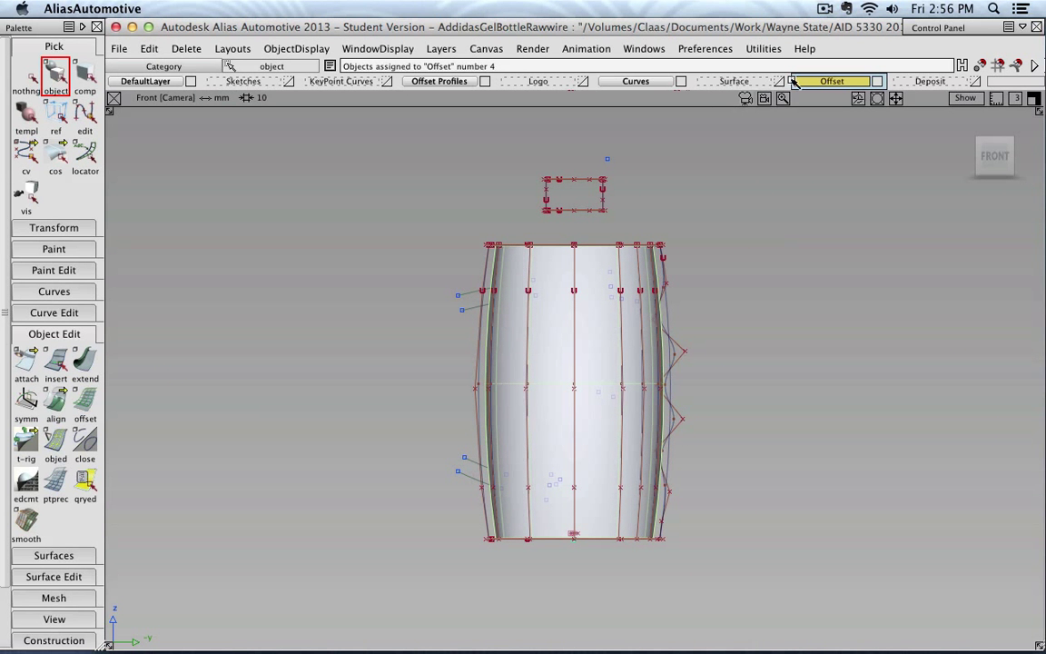
# - Show the Surface layer and inspect how the offset surface sits inside the trimmed recess of the bottle
pyautogui.click(706, 80)
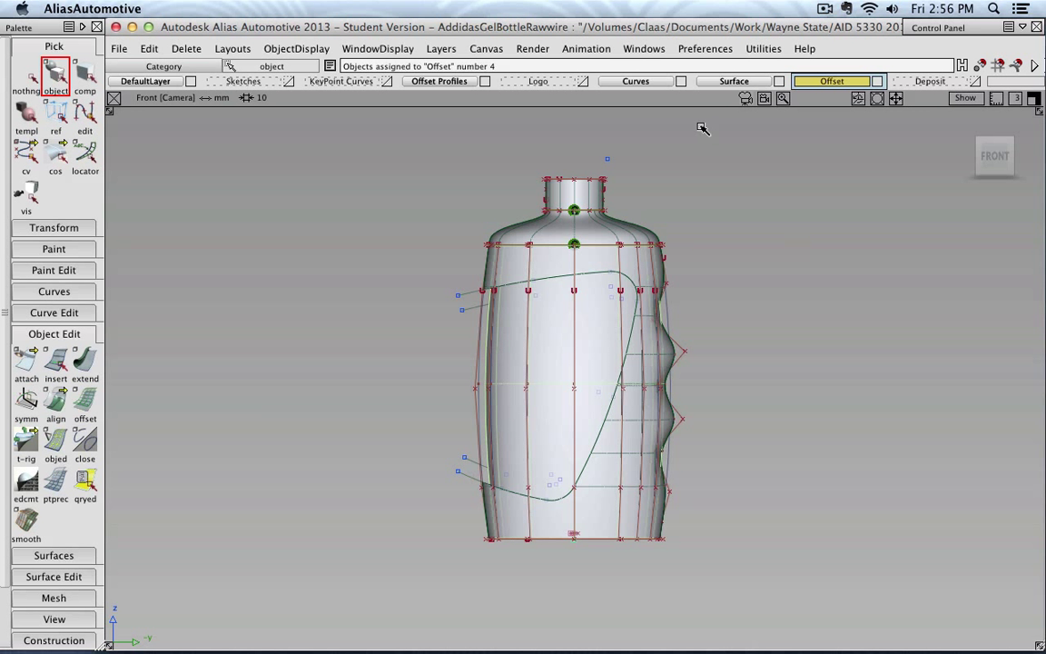
pyautogui.scroll(3, 565, 326)
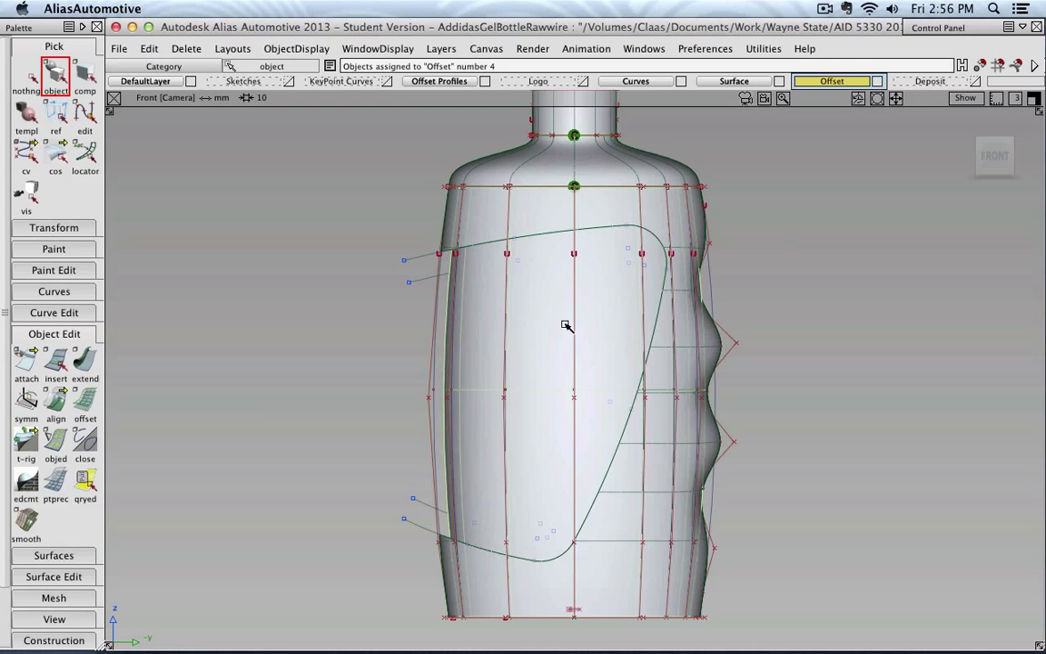
pyautogui.hotkey('alt', 'shift')
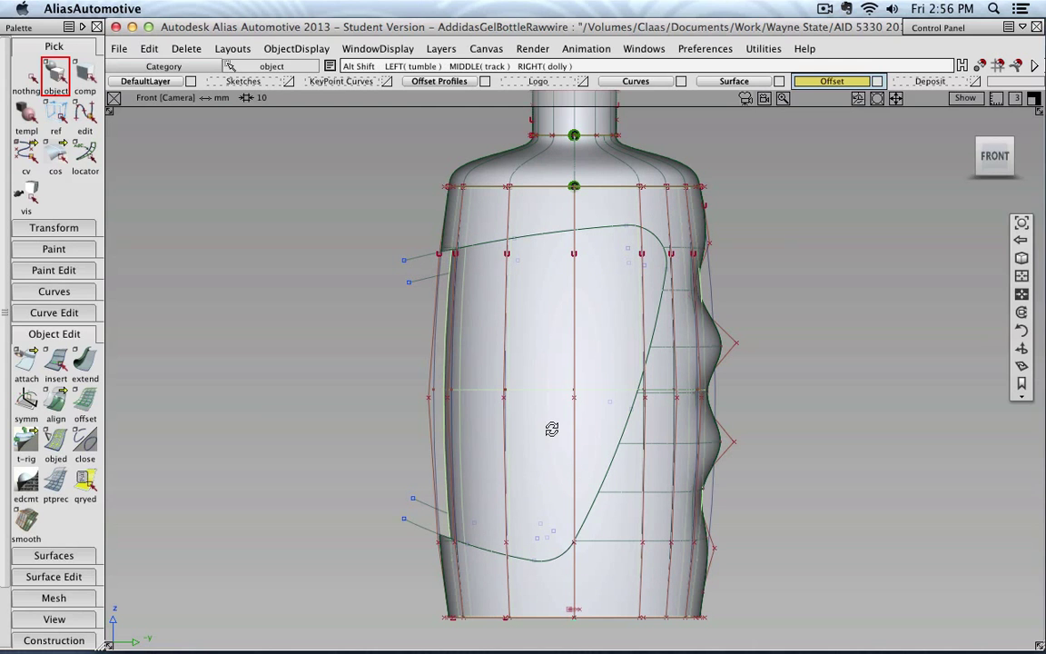
pyautogui.keyDown('alt'); pyautogui.keyDown('shift'); pyautogui.moveTo(552, 428); pyautogui.dragTo(723, 491); pyautogui.keyUp('shift'); pyautogui.keyUp('alt')
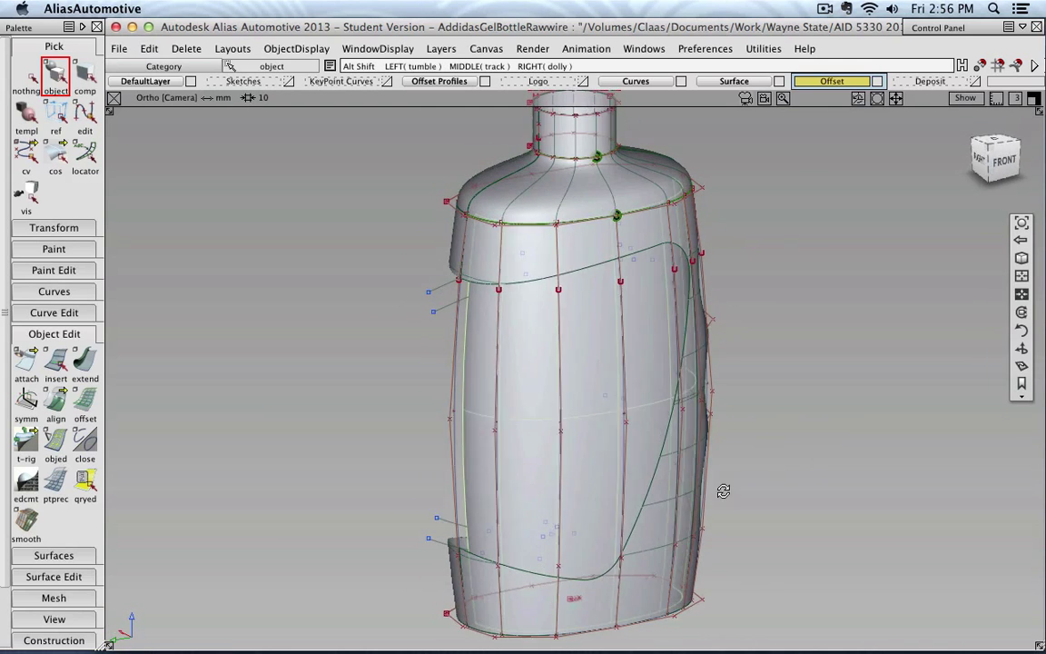
# - Turn on symmetry for the Offset layer and hide the Surface layer
pyautogui.rightClick(831, 81)
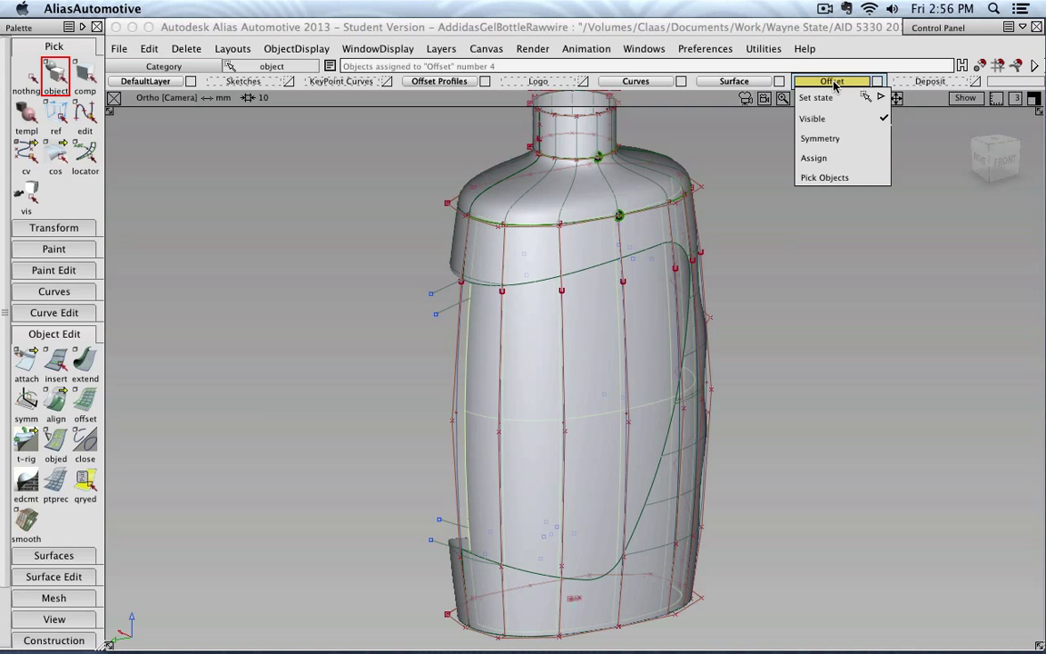
pyautogui.click(841, 141)
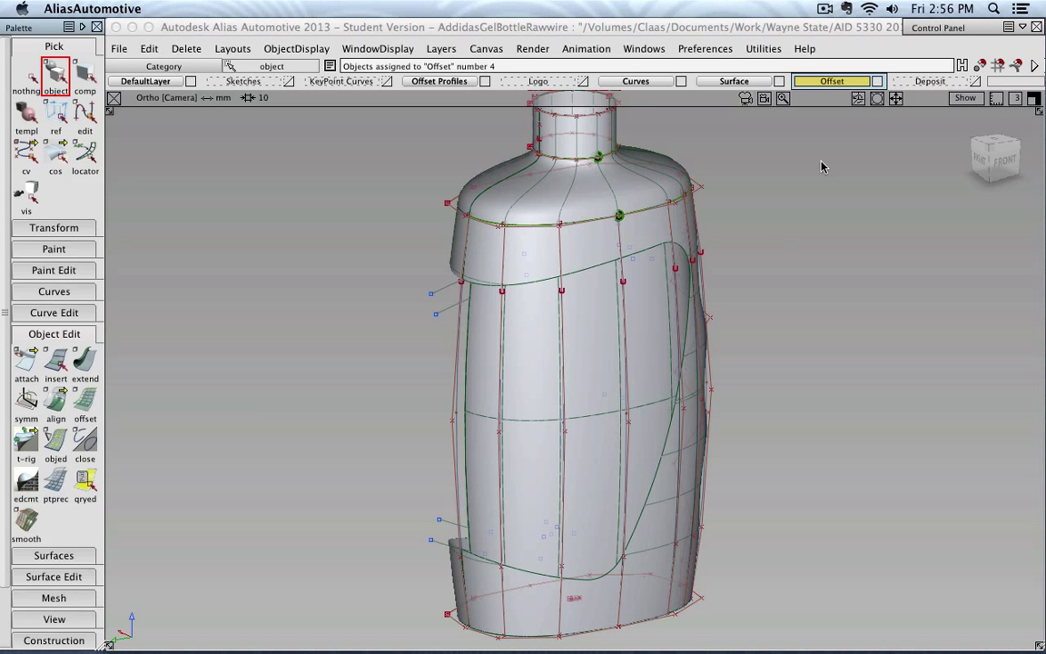
pyautogui.keyDown('alt'); pyautogui.keyDown('shift'); pyautogui.moveTo(625, 259); pyautogui.dragTo(690, 295); pyautogui.keyUp('shift'); pyautogui.keyUp('alt')
pyautogui.click(779, 82)
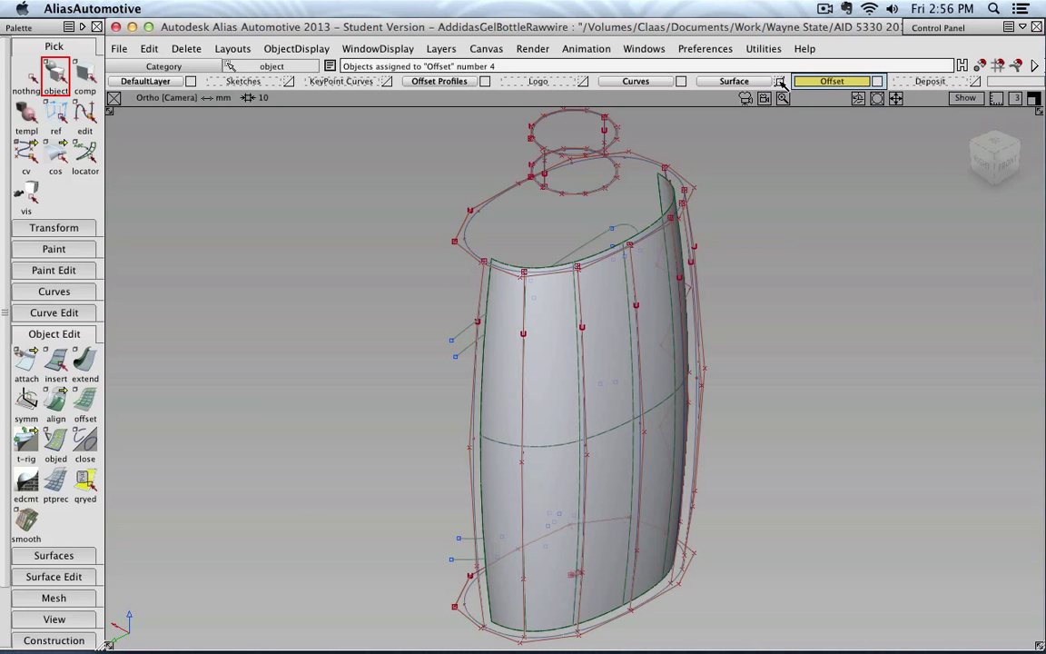
# - With grid snap on in the top view, rotate the Offset layer's symmetry plane 90 degrees to mirror across the bottle's long axis and set it
pyautogui.click(999, 144)
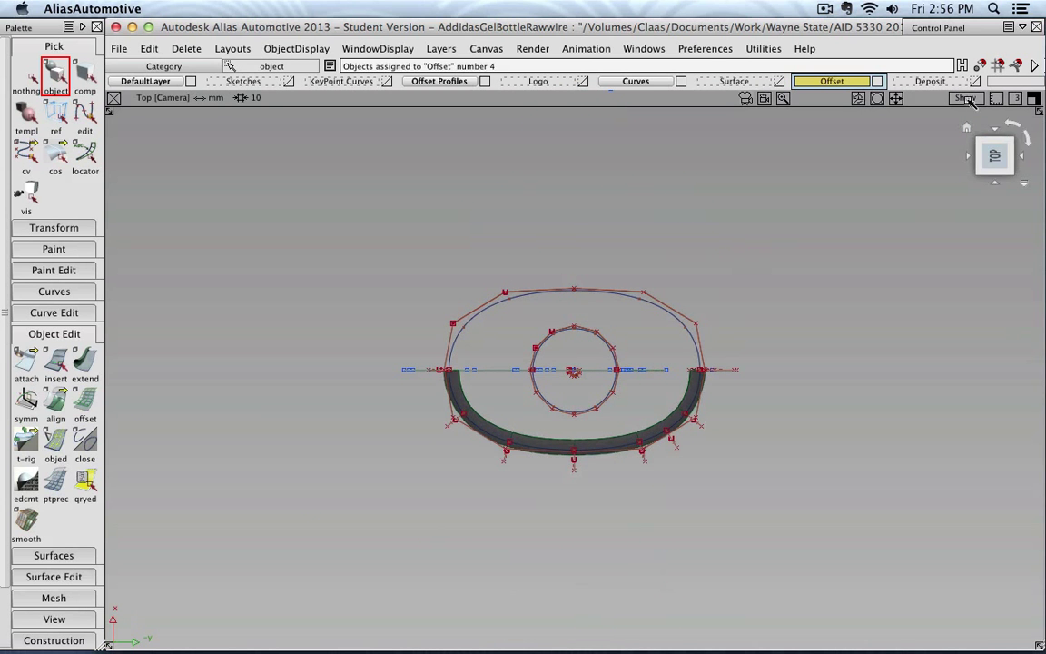
pyautogui.click(997, 67)
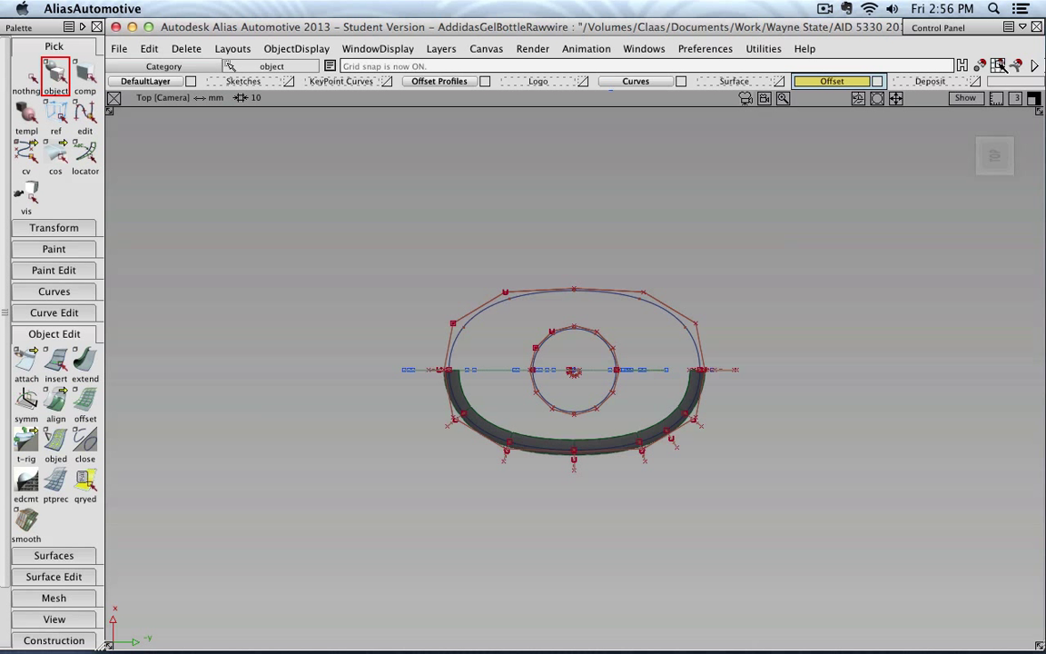
pyautogui.click(478, 52)
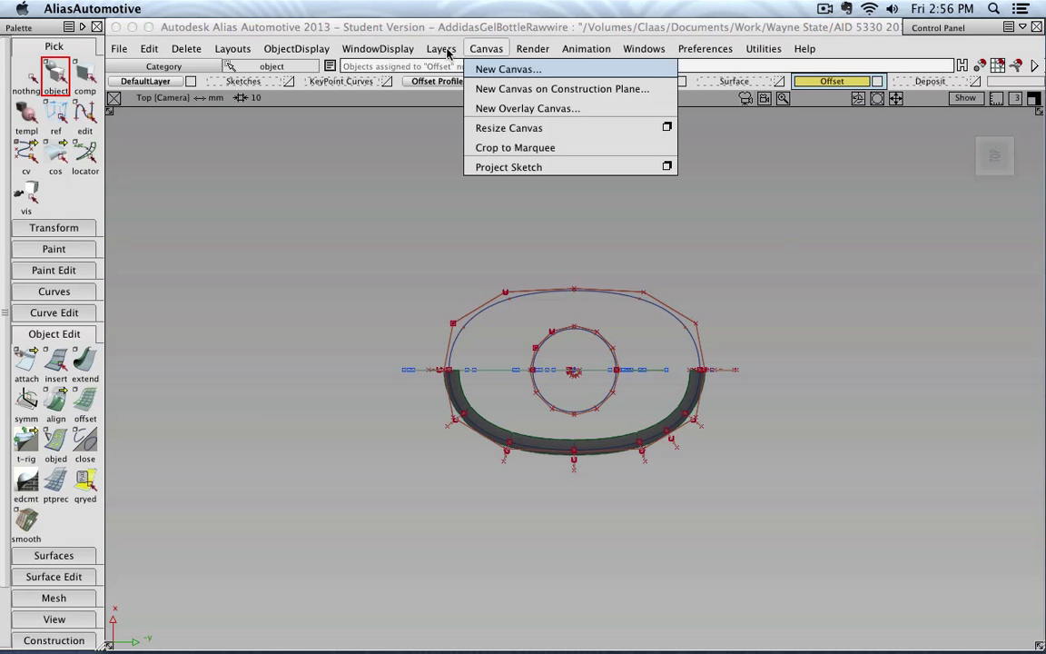
pyautogui.moveTo(446, 53)
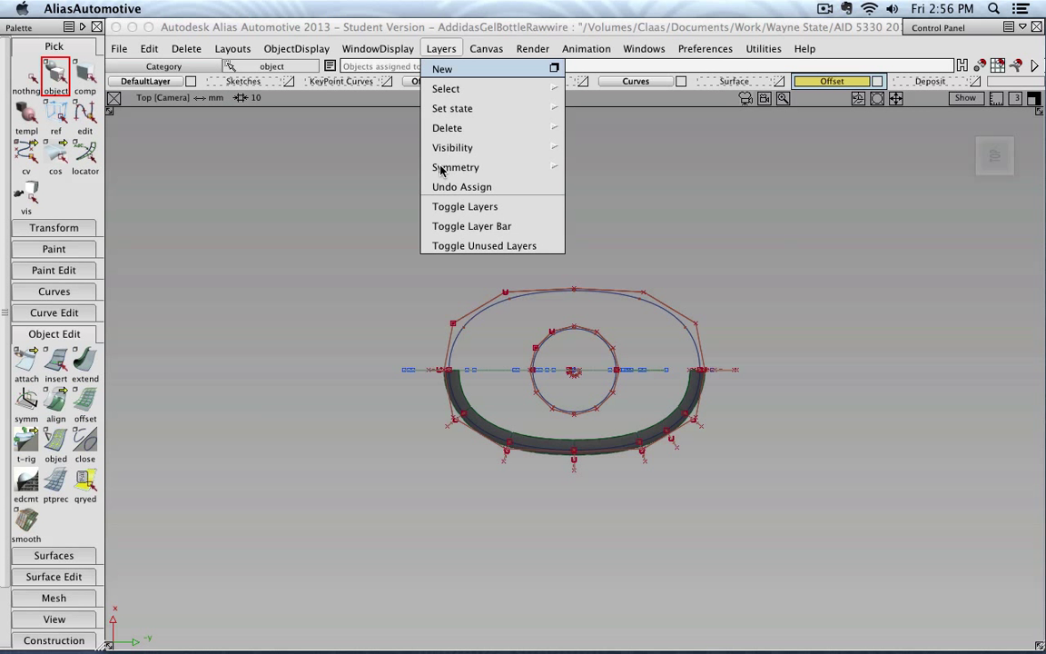
pyautogui.moveTo(442, 170)
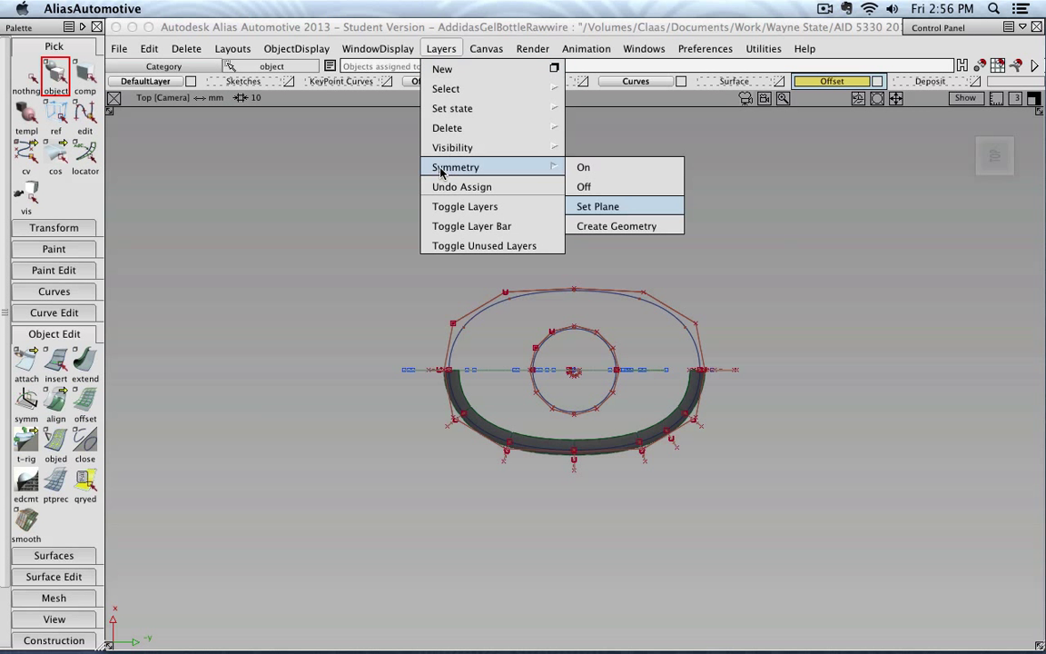
pyautogui.click(627, 207)
pyautogui.scroll(3, 555, 338)
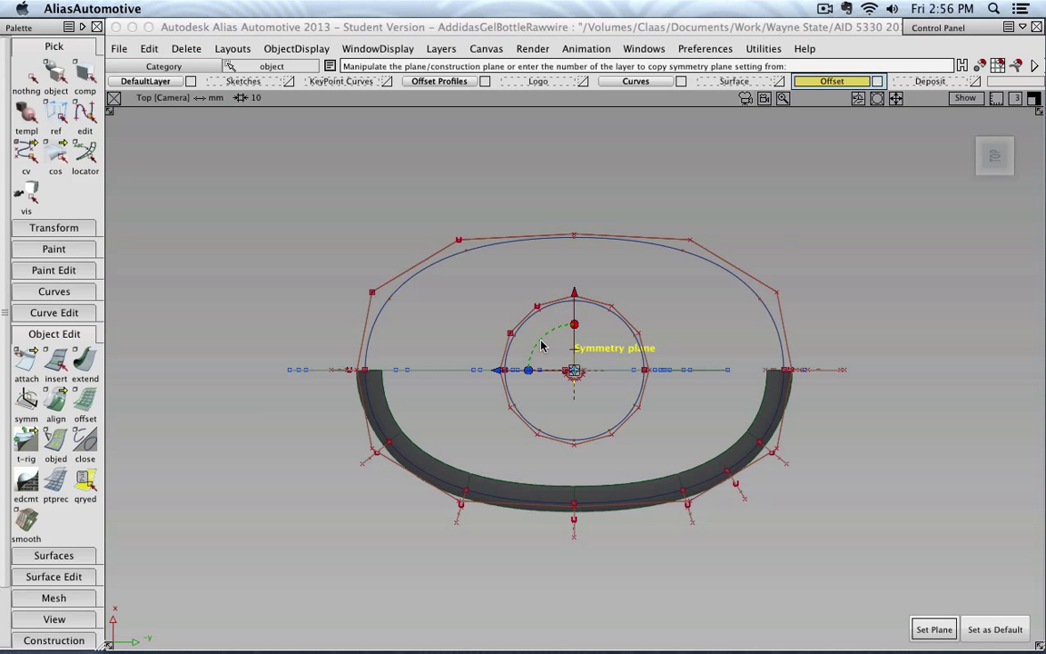
pyautogui.moveTo(541, 346); pyautogui.dragTo(668, 368)
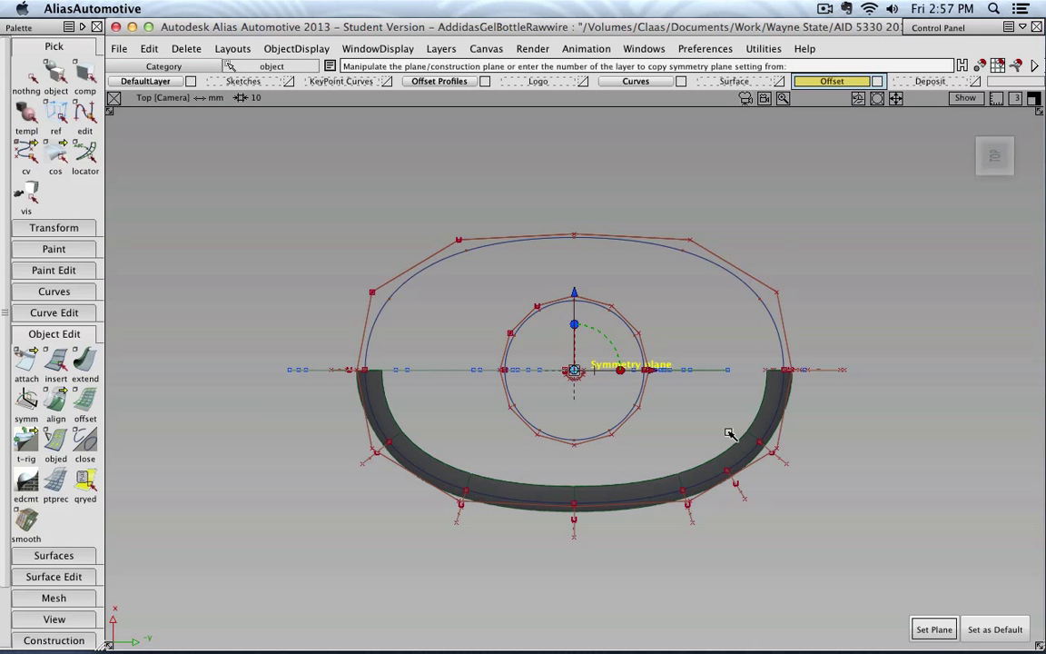
pyautogui.click(934, 629)
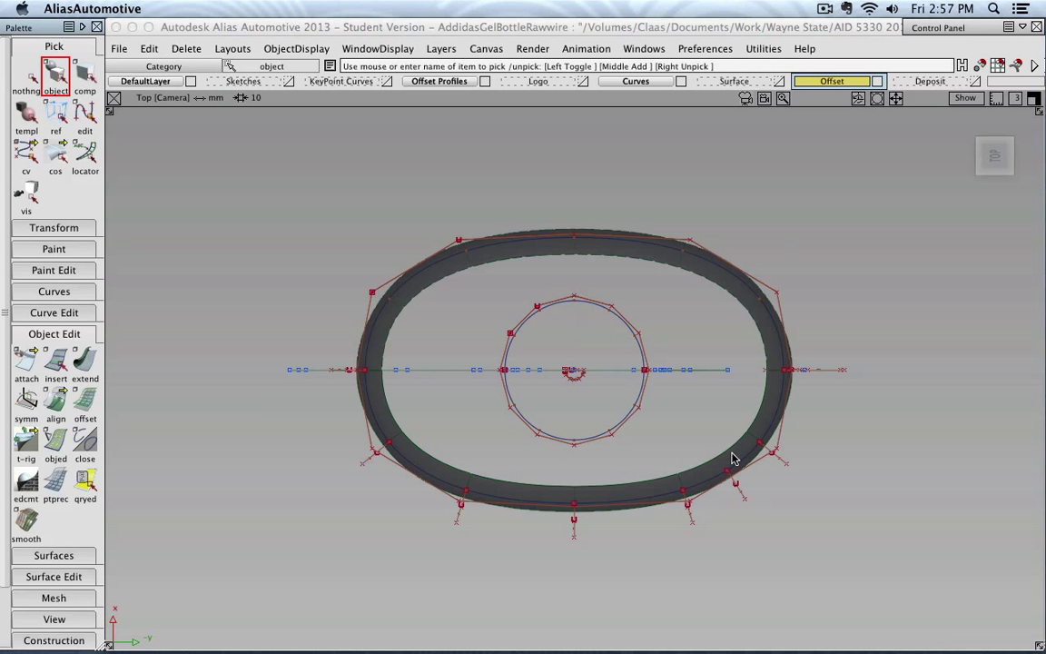
# - Check the mirrored offset surface, set the front view, and switch the model display from shaded to wireframe
pyautogui.keyDown('alt'); pyautogui.keyDown('shift'); pyautogui.moveTo(470, 483); pyautogui.dragTo(612, 357); pyautogui.keyUp('shift'); pyautogui.keyUp('alt')
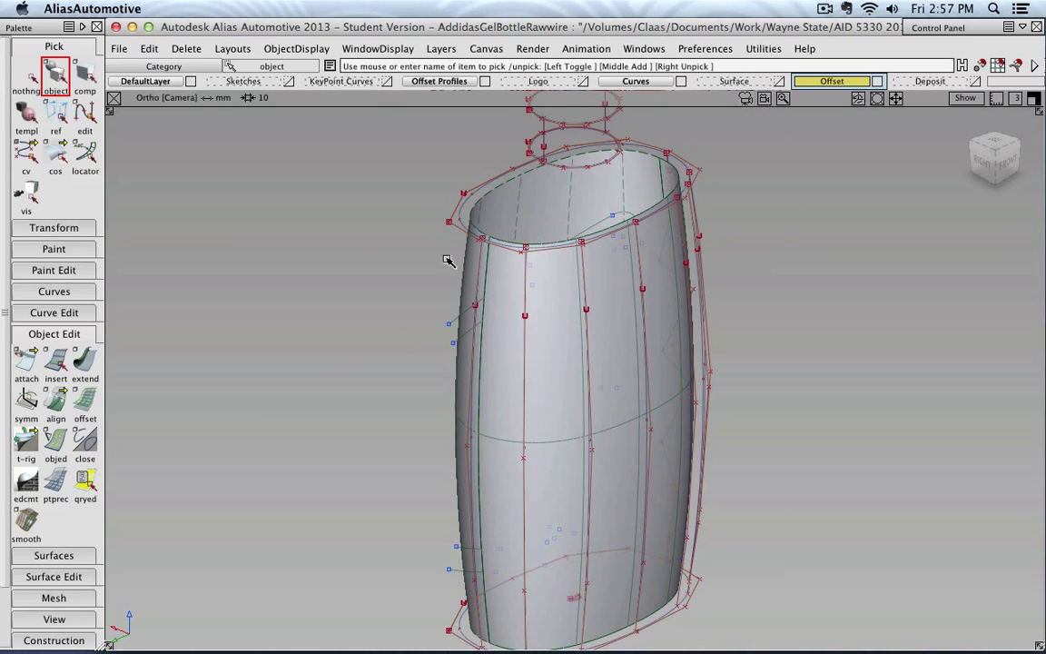
pyautogui.keyDown('ctrl'); pyautogui.keyDown('shift'); pyautogui.moveTo(296, 295); pyautogui.dragTo(345, 284, button='right'); pyautogui.keyUp('shift'); pyautogui.keyUp('ctrl')
pyautogui.keyDown('alt'); pyautogui.keyDown('shift'); pyautogui.moveTo(345, 284); pyautogui.dragTo(735, 367); pyautogui.keyUp('shift'); pyautogui.keyUp('alt')
pyautogui.keyDown('ctrl'); pyautogui.keyDown('shift'); pyautogui.moveTo(667, 331); pyautogui.dragTo(731, 314); pyautogui.keyUp('shift'); pyautogui.keyUp('ctrl')
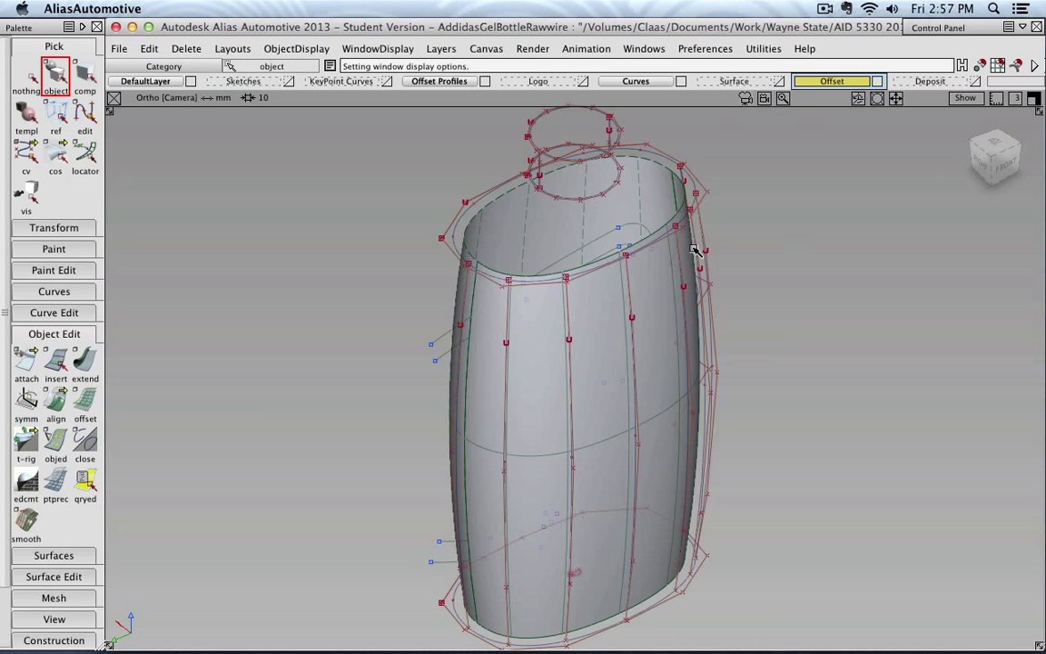
pyautogui.click(1005, 167)
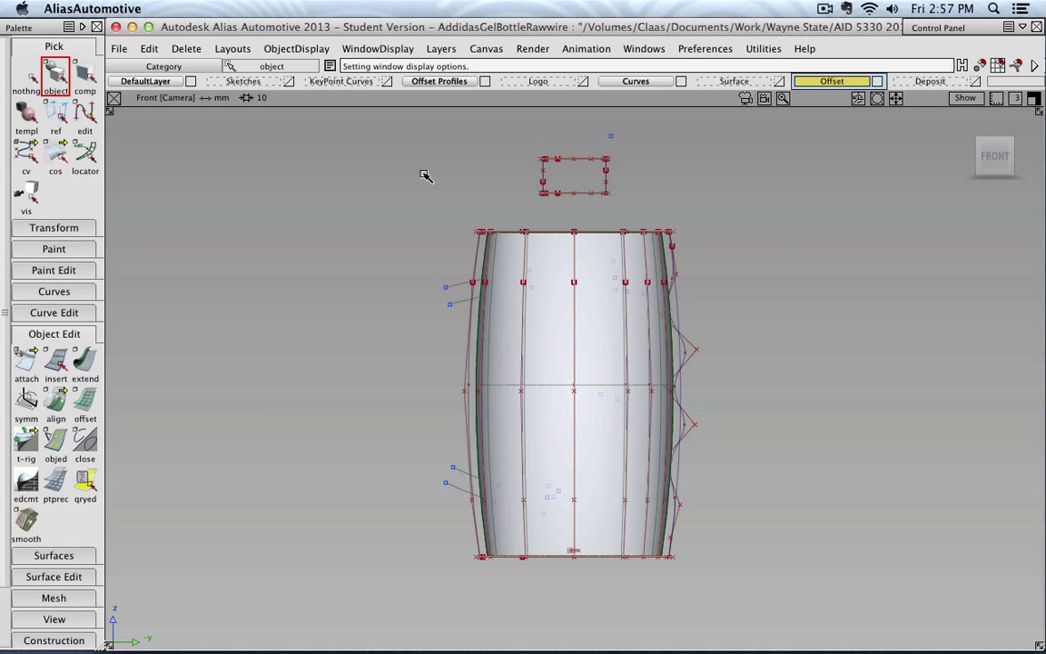
pyautogui.keyDown('shift'); pyautogui.keyDown('super'); pyautogui.moveTo(439, 184); pyautogui.dragTo(306, 236, button='right'); pyautogui.keyUp('super'); pyautogui.keyUp('shift')
pyautogui.keyDown('ctrl'); pyautogui.keyDown('shift'); pyautogui.moveTo(308, 235); pyautogui.dragTo(371, 229); pyautogui.keyUp('shift'); pyautogui.keyUp('ctrl')
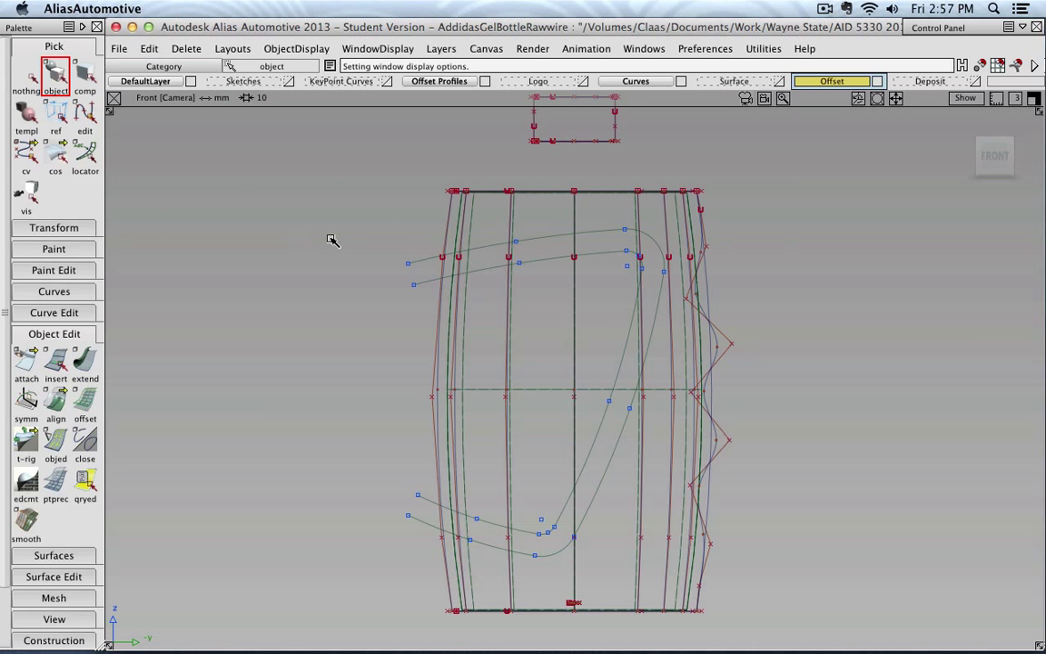
# - Set the offset body surface as the target for projecting curves along the X axis vector
pyautogui.click(52, 80)
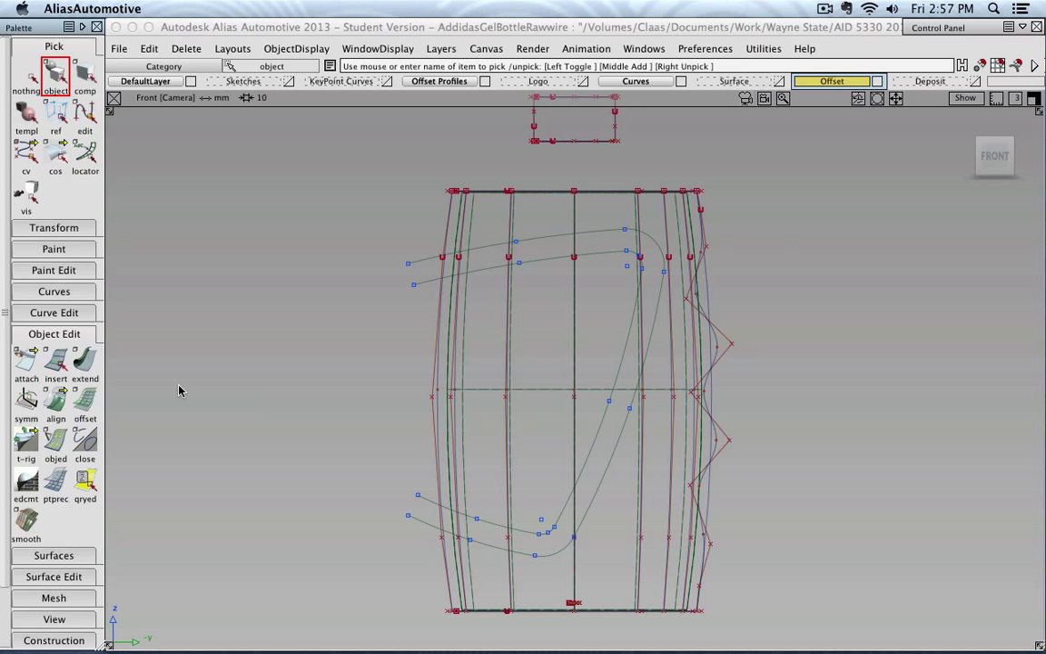
pyautogui.click(54, 334)
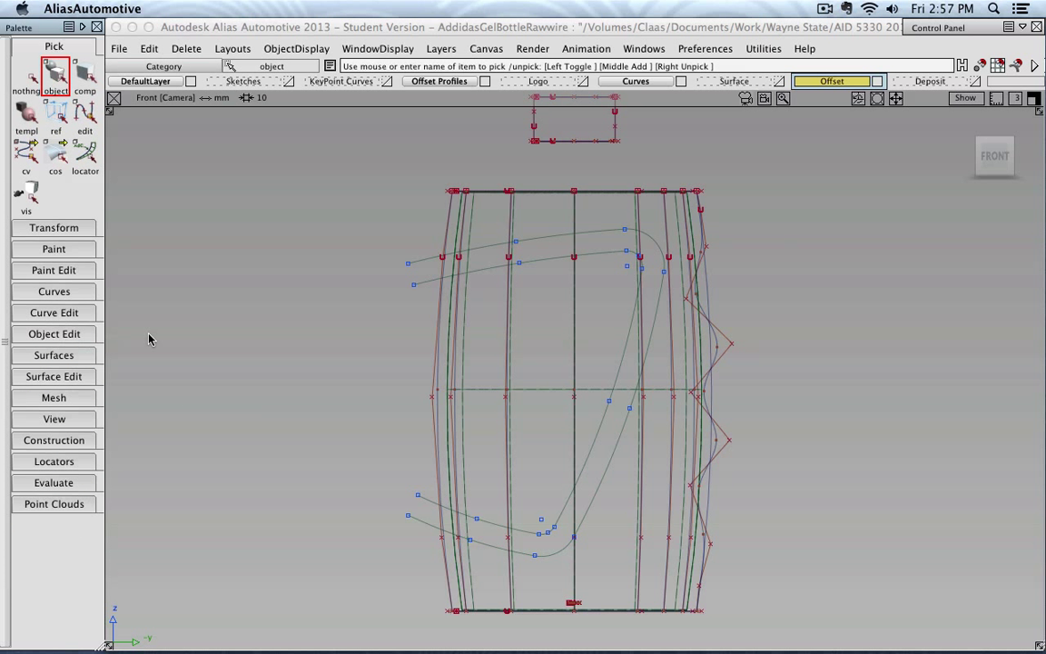
pyautogui.click(78, 378)
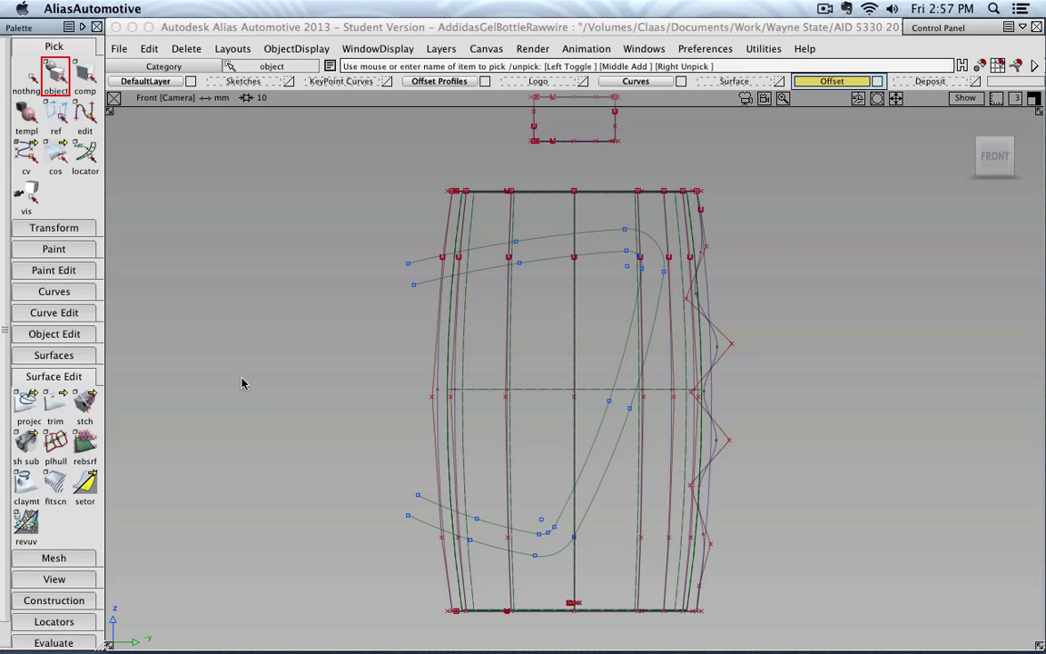
pyautogui.click(26, 408)
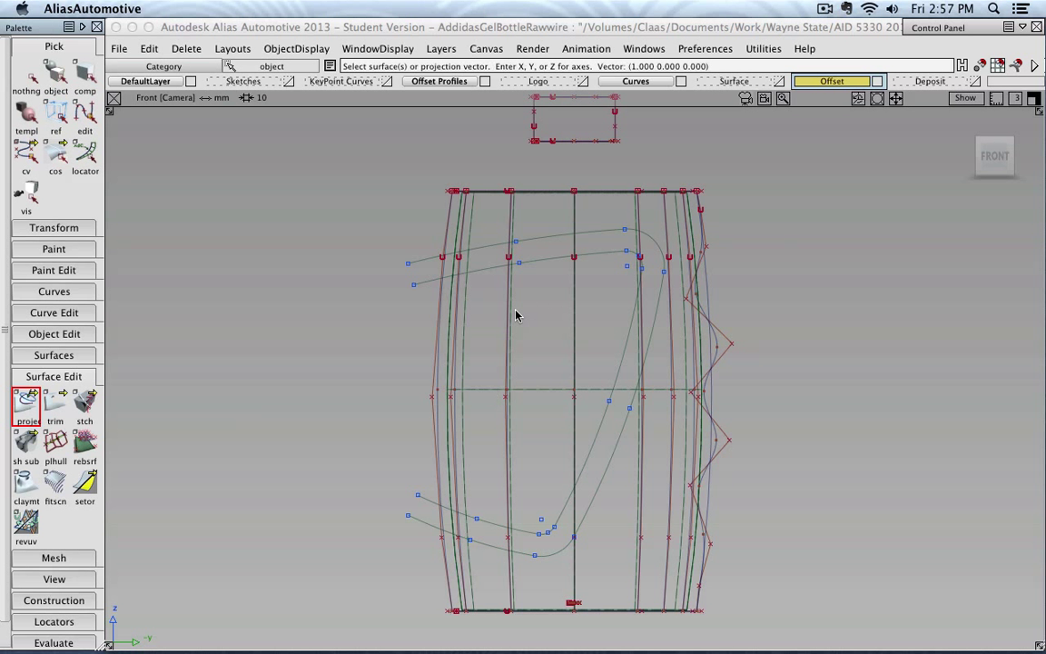
pyautogui.click(520, 345)
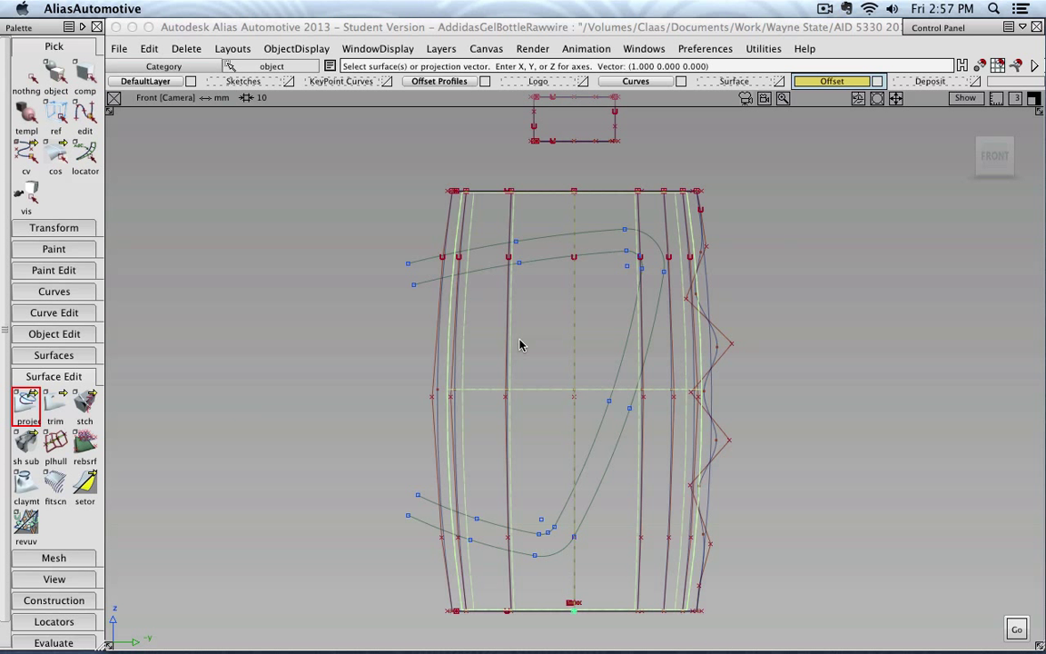
pyautogui.press('space')
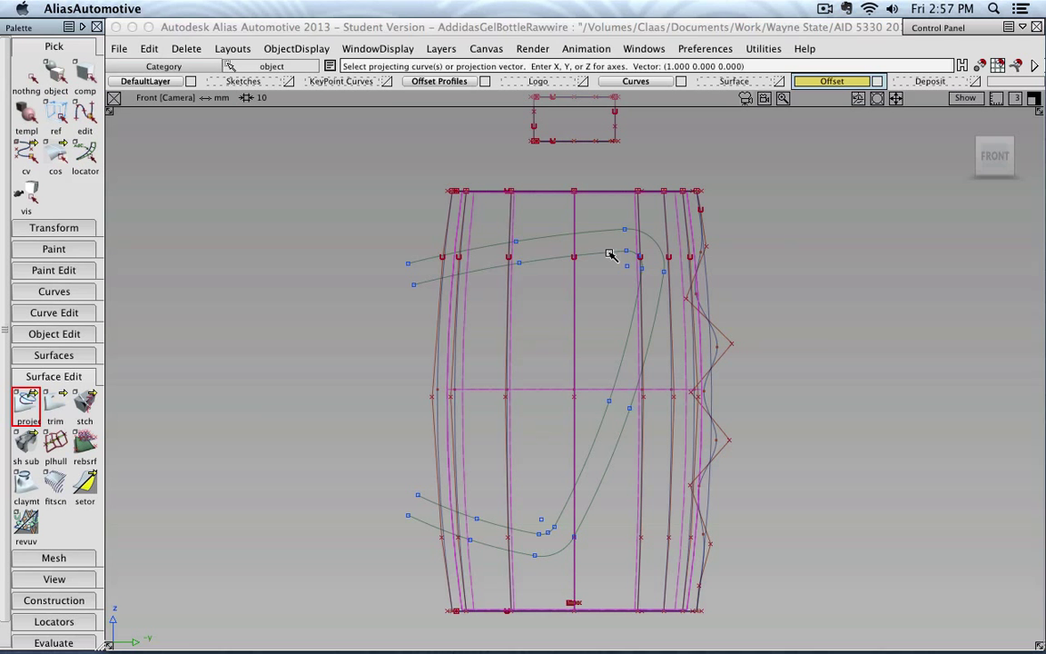
# - Project the inner recess outline, including its upper and lower corner fillets, onto the offset surface in the front view
pyautogui.click(634, 254)
pyautogui.click(635, 259)
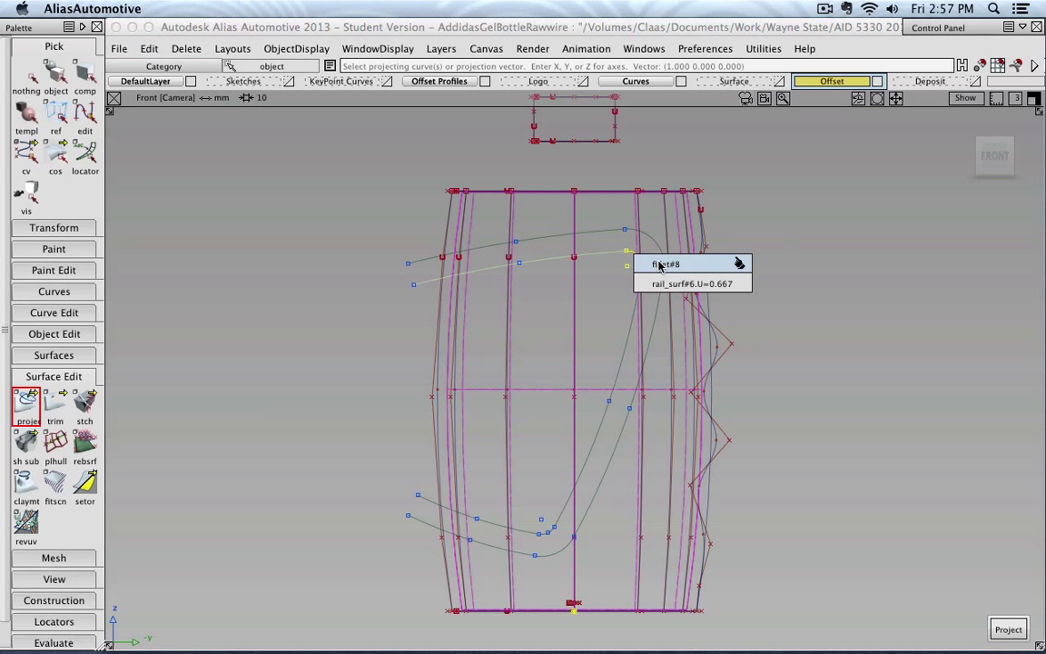
pyautogui.click(730, 263)
pyautogui.click(597, 439)
pyautogui.scroll(3, 559, 525)
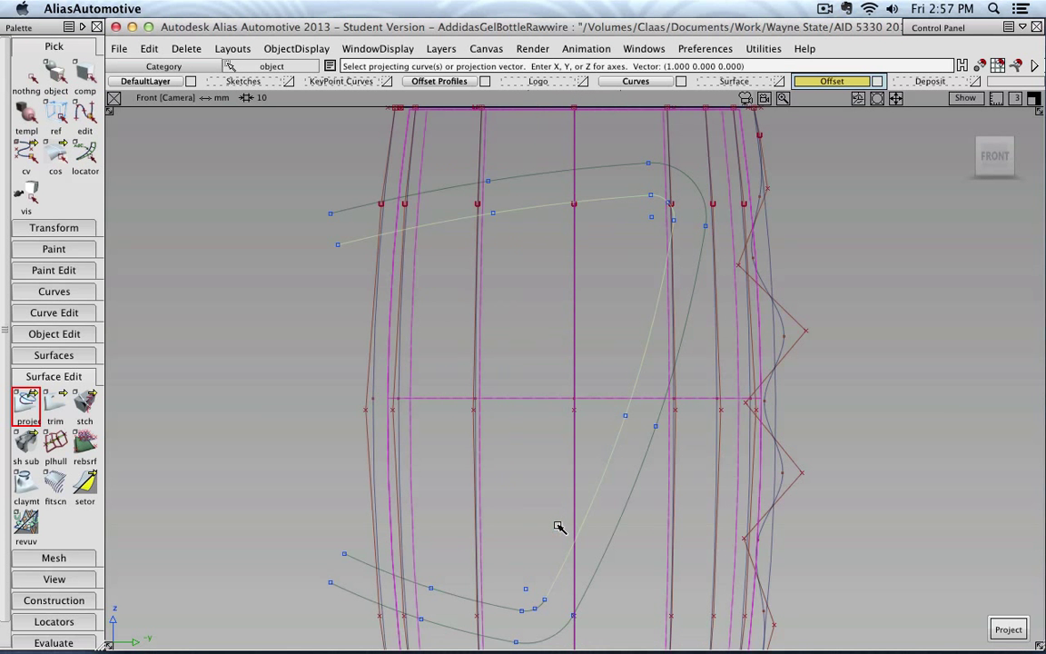
pyautogui.keyDown('alt'); pyautogui.keyDown('shift'); pyautogui.moveTo(555, 498); pyautogui.dragTo(584, 377, button='middle'); pyautogui.keyUp('shift'); pyautogui.keyUp('alt')
pyautogui.scroll(2, 584, 378)
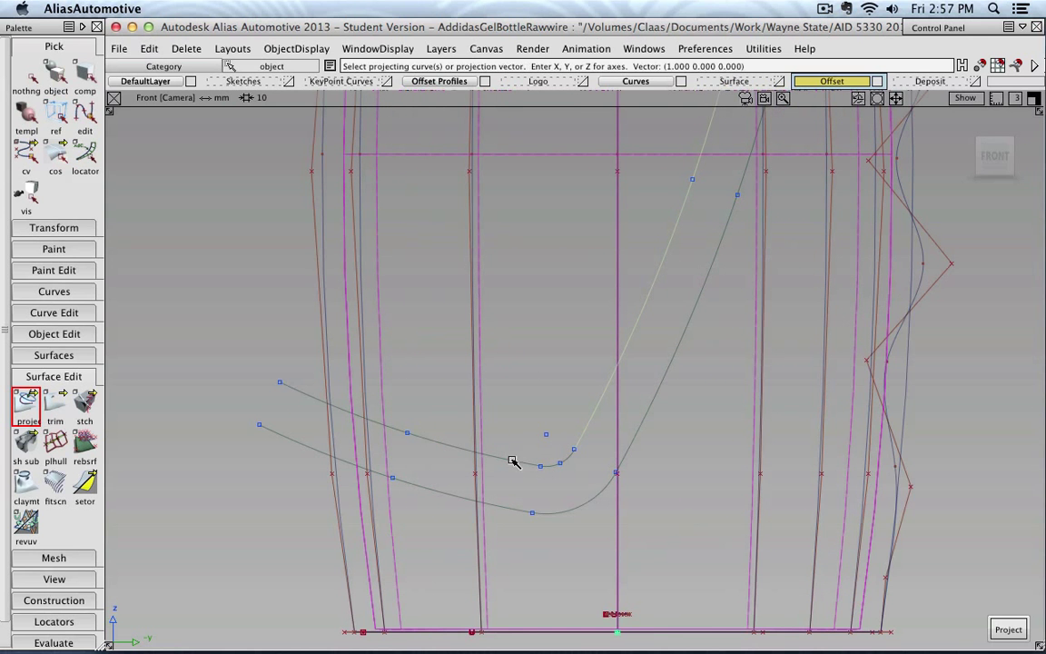
pyautogui.click(514, 461)
pyautogui.click(553, 469)
pyautogui.scroll(-5, 522, 418)
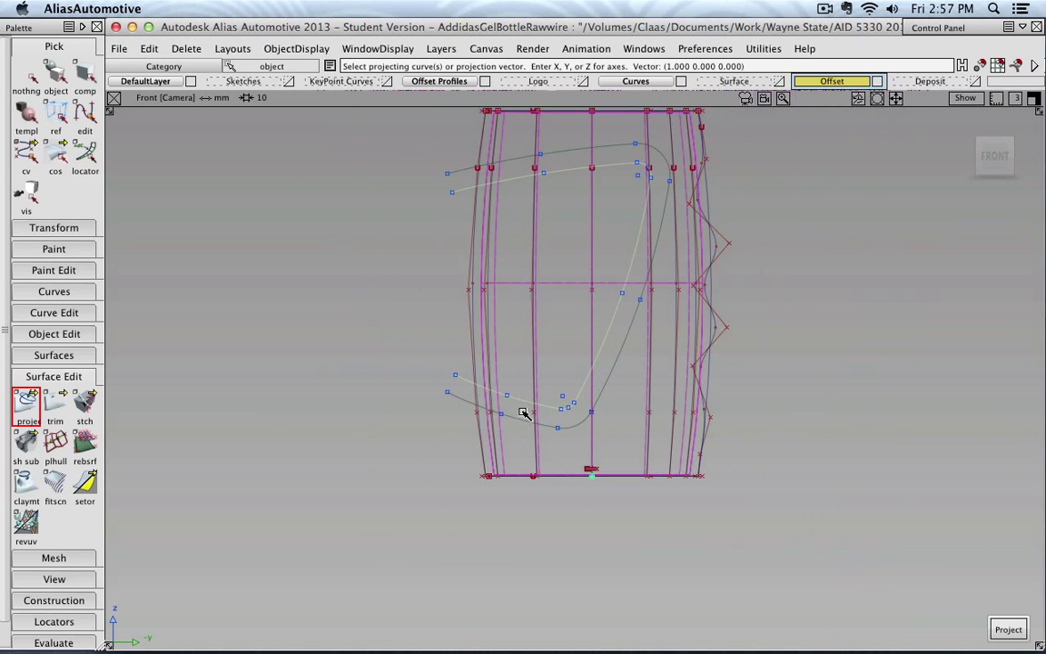
pyautogui.keyDown('alt'); pyautogui.keyDown('shift'); pyautogui.moveTo(547, 353); pyautogui.dragTo(518, 435, button='middle'); pyautogui.keyUp('shift'); pyautogui.keyUp('alt')
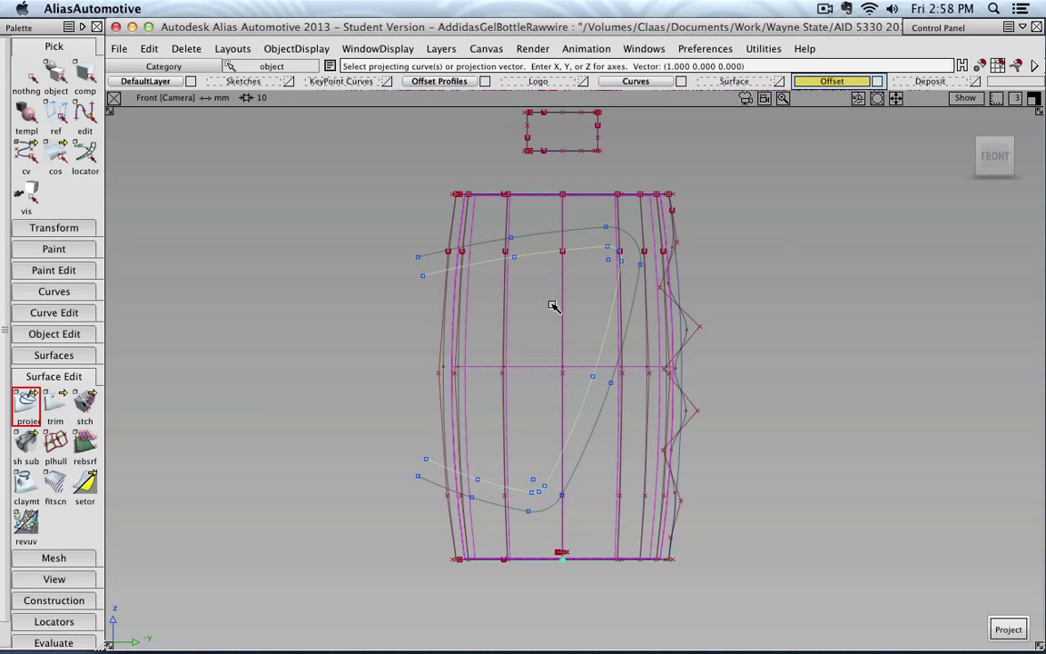
pyautogui.click(1006, 630)
pyautogui.keyDown('alt'); pyautogui.keyDown('shift'); pyautogui.moveTo(468, 307); pyautogui.dragTo(429, 276); pyautogui.keyUp('shift'); pyautogui.keyUp('alt')
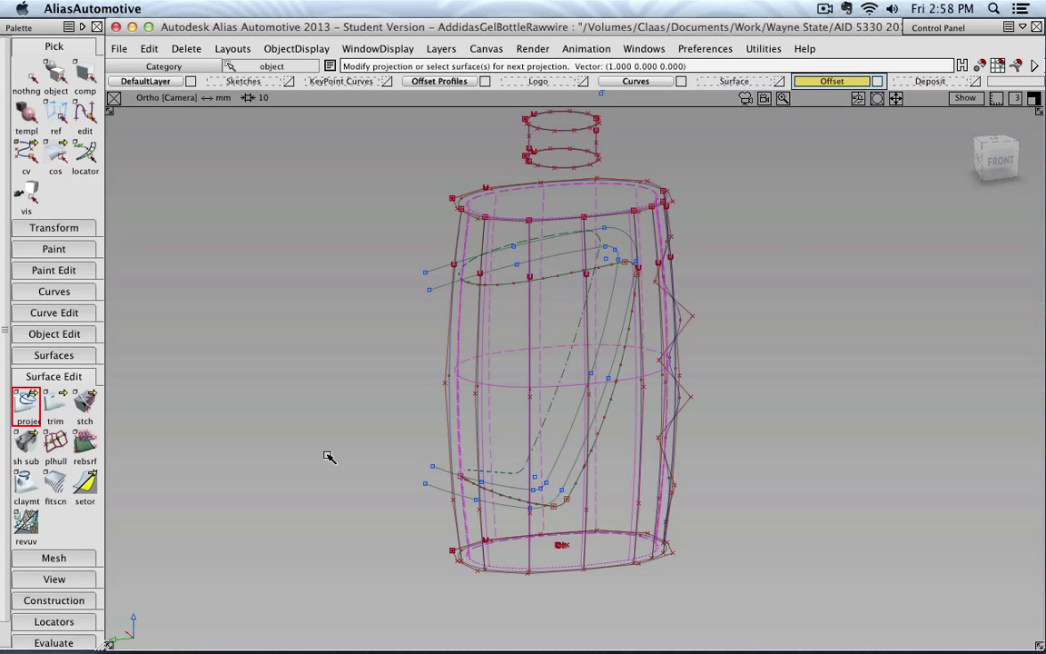
# - With shaded display on, trim the offset surface, keeping only the region inside the projected inner outline
pyautogui.click(56, 405)
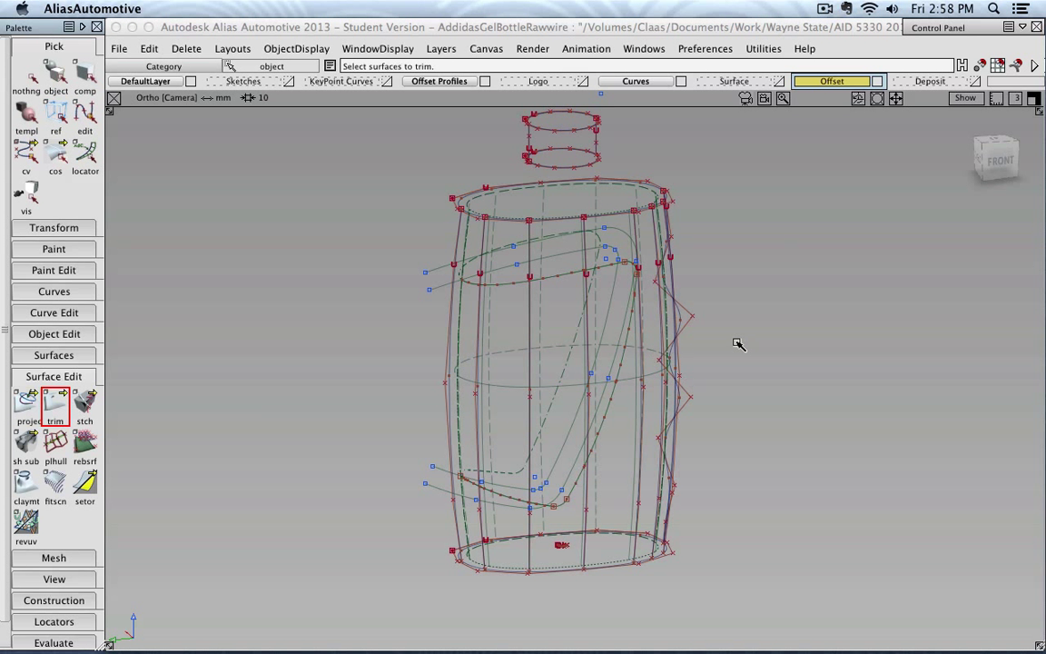
pyautogui.keyDown('ctrl'); pyautogui.keyDown('shift'); pyautogui.moveTo(737, 343); pyautogui.dragTo(837, 346); pyautogui.keyUp('shift'); pyautogui.keyUp('ctrl')
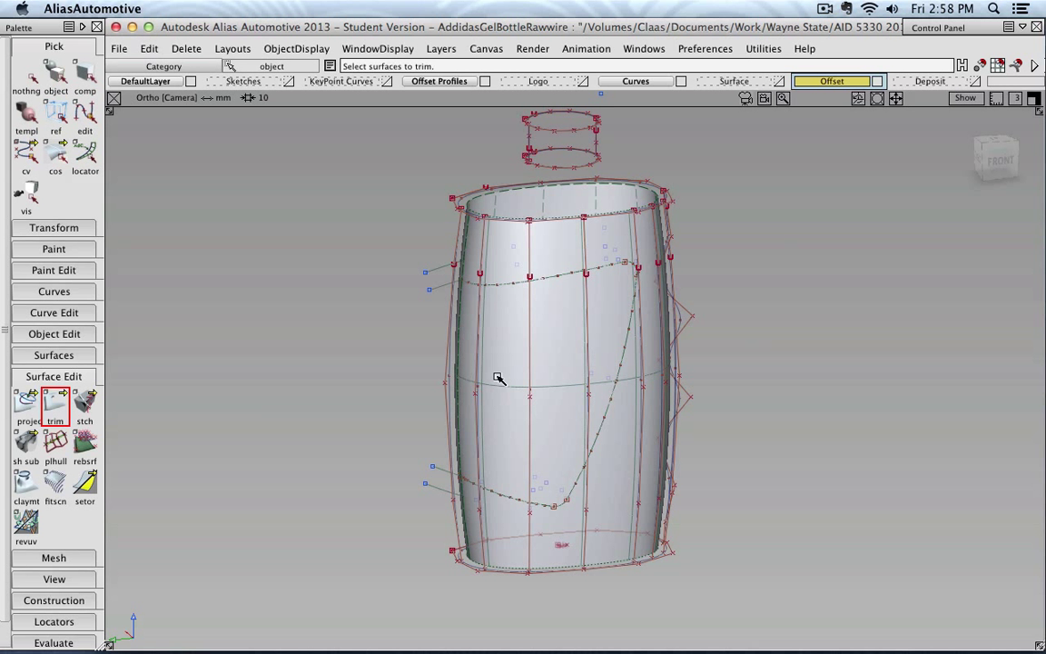
pyautogui.click(553, 336)
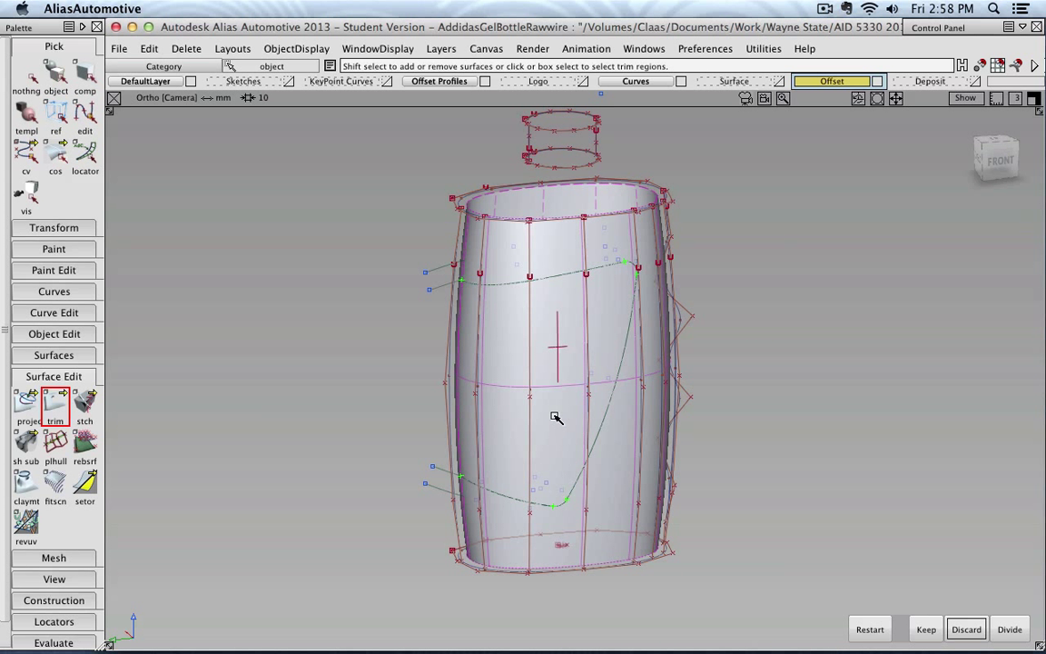
pyautogui.click(555, 415)
pyautogui.click(926, 629)
pyautogui.moveTo(768, 324)
pyautogui.keyDown('alt'); pyautogui.keyDown('shift'); pyautogui.mouseDown()
pyautogui.moveTo(740, 315)
pyautogui.moveTo(767, 317)
pyautogui.mouseUp(); pyautogui.keyUp('shift'); pyautogui.keyUp('alt')
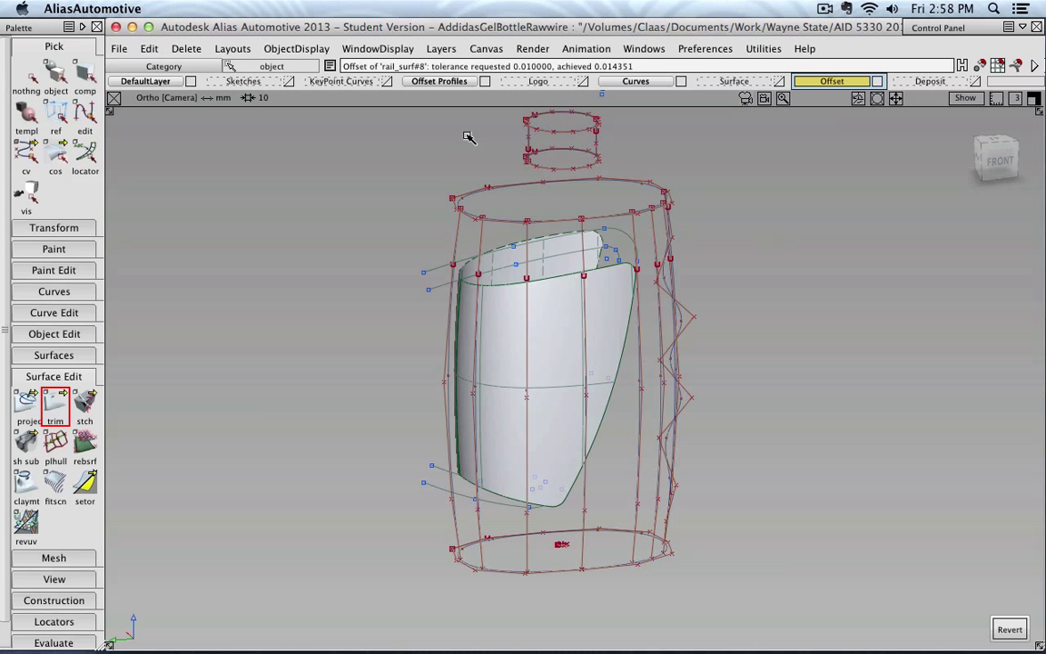
# - Hide the Offset Profiles and Curves layers and show the Surface layer alongside the trimmed offset panel
pyautogui.click(485, 81)
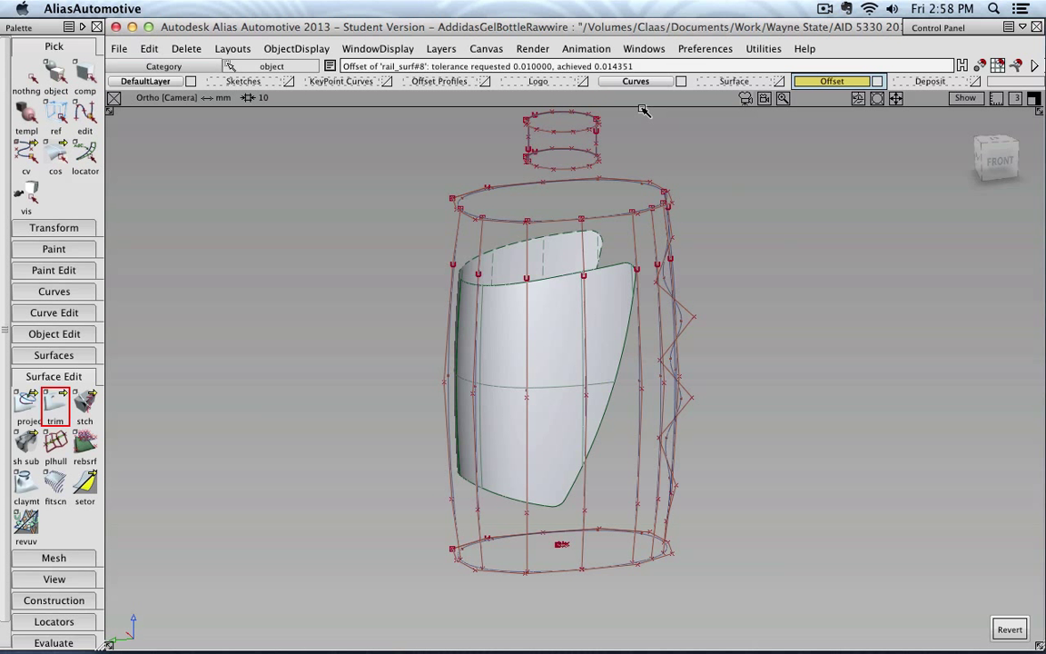
pyautogui.click(680, 80)
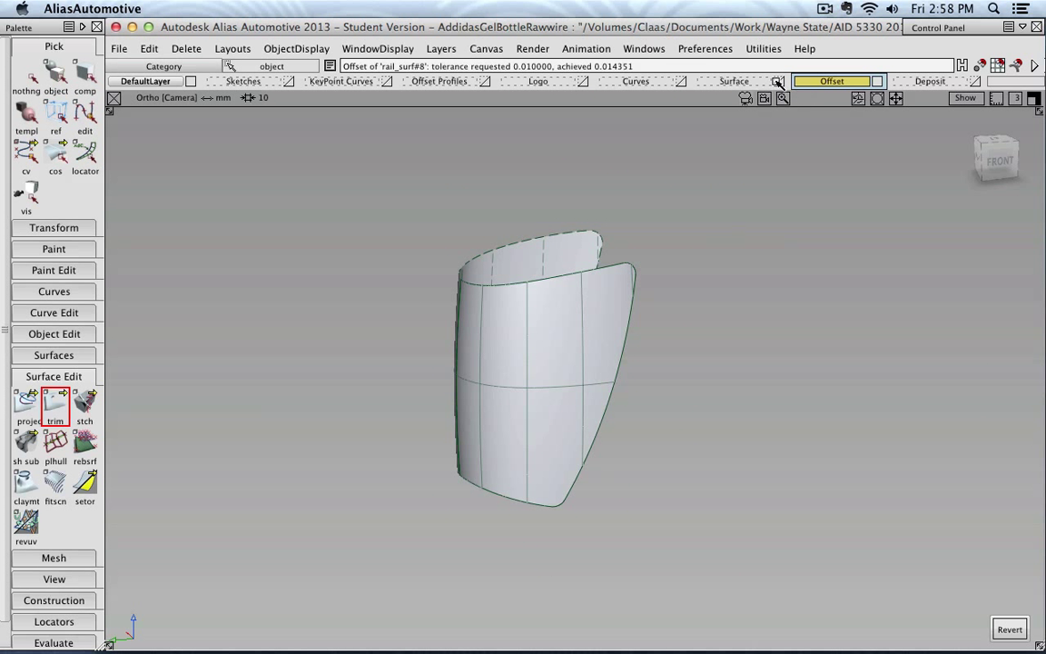
pyautogui.click(699, 80)
pyautogui.keyDown('alt'); pyautogui.keyDown('shift'); pyautogui.moveTo(742, 292); pyautogui.dragTo(376, 400); pyautogui.keyUp('shift'); pyautogui.keyUp('alt')
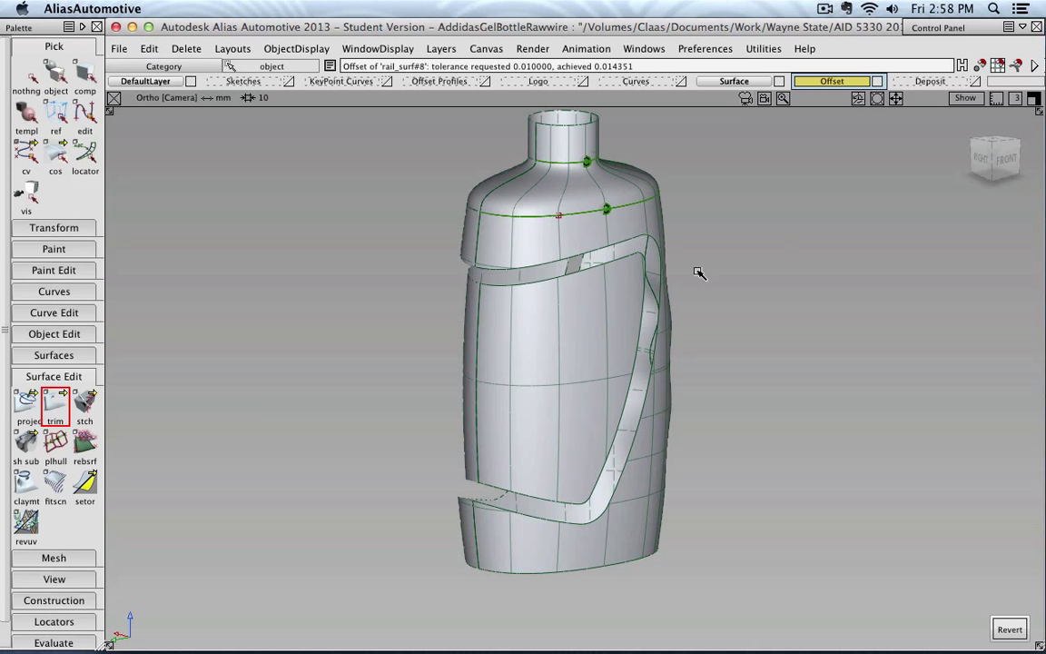
# - Show the Curves layer and examine the gap between the trimmed offset panel and the recess edge from the front and at an angle
pyautogui.click(682, 82)
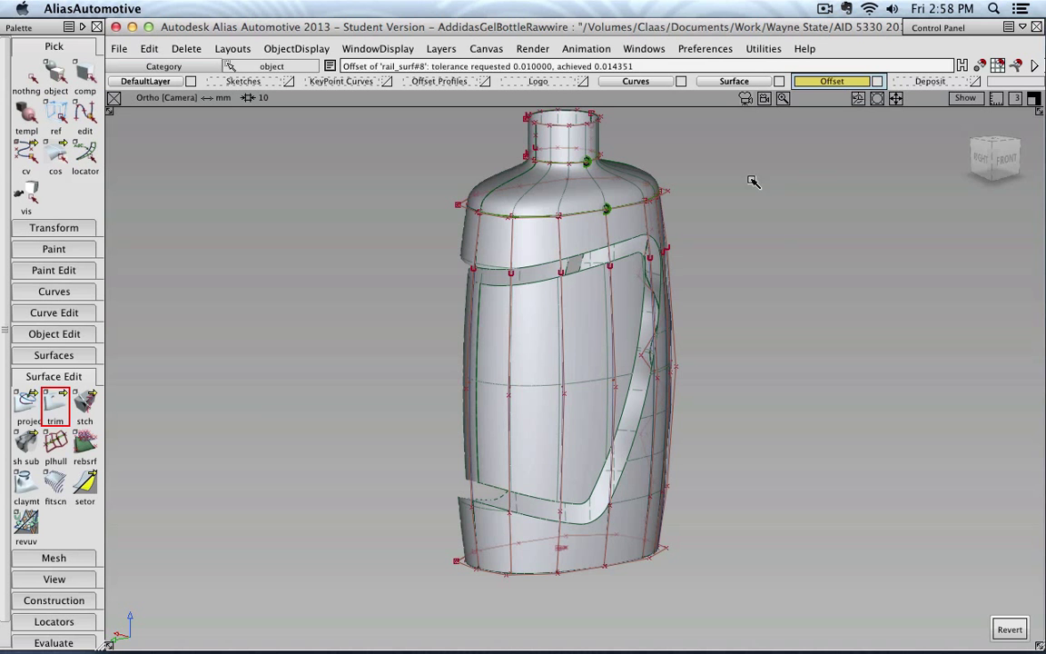
pyautogui.keyDown('alt'); pyautogui.keyDown('shift'); pyautogui.moveTo(819, 307); pyautogui.dragTo(578, 265); pyautogui.keyUp('shift'); pyautogui.keyUp('alt')
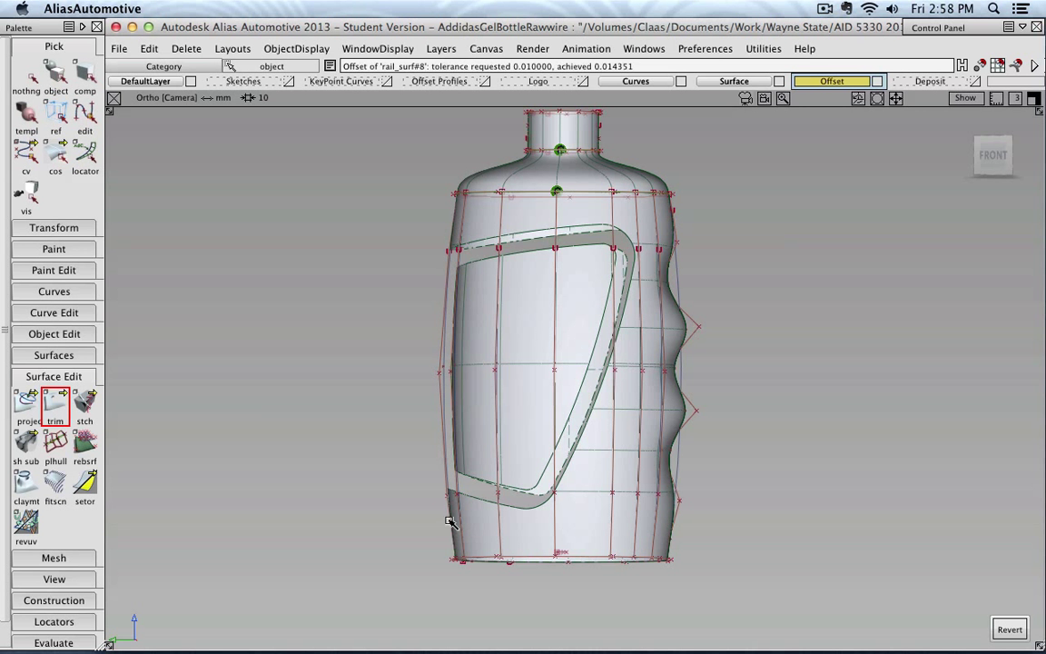
pyautogui.click(993, 155)
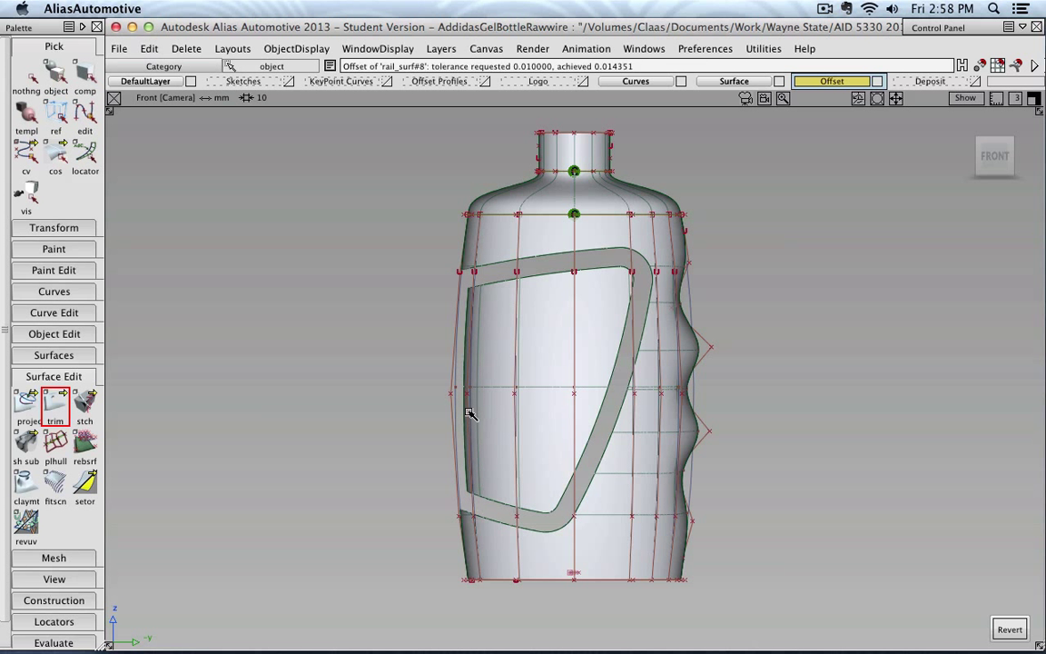
pyautogui.keyDown('alt'); pyautogui.keyDown('shift'); pyautogui.moveTo(469, 413); pyautogui.dragTo(638, 120); pyautogui.keyUp('shift'); pyautogui.keyUp('alt')
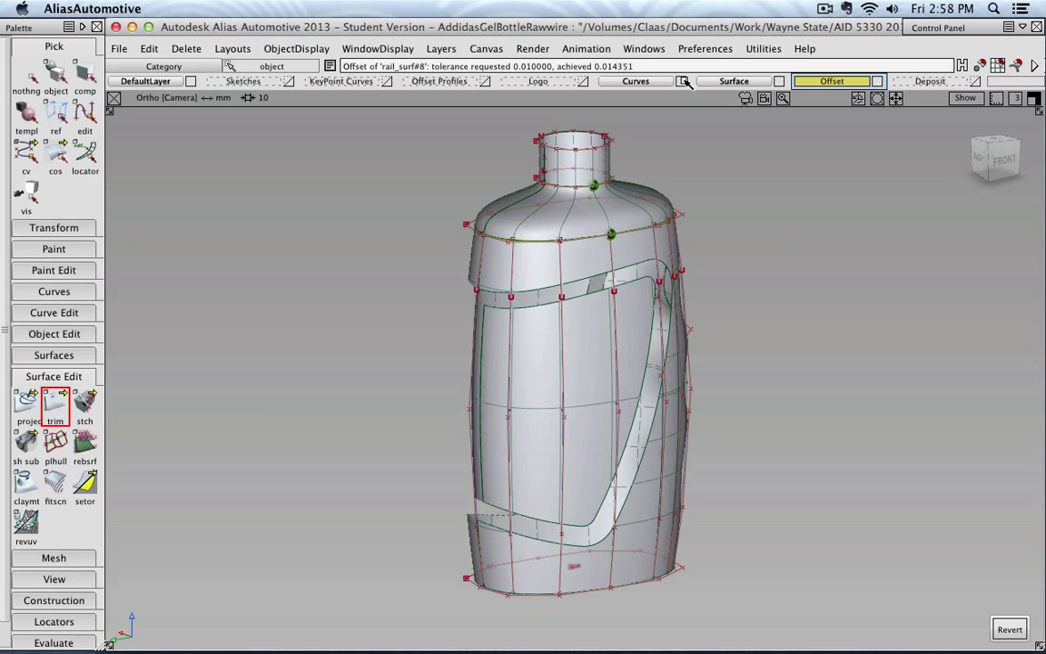